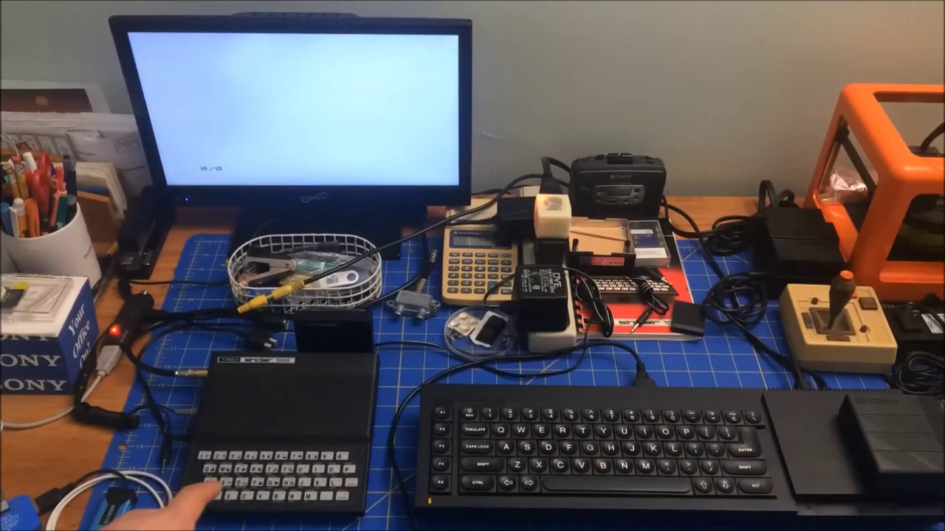
key("r")
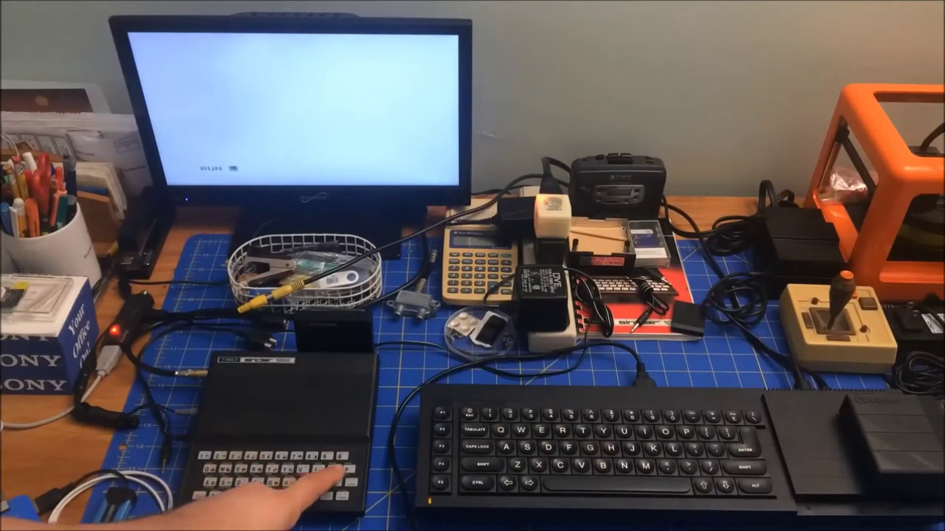
key("Return")
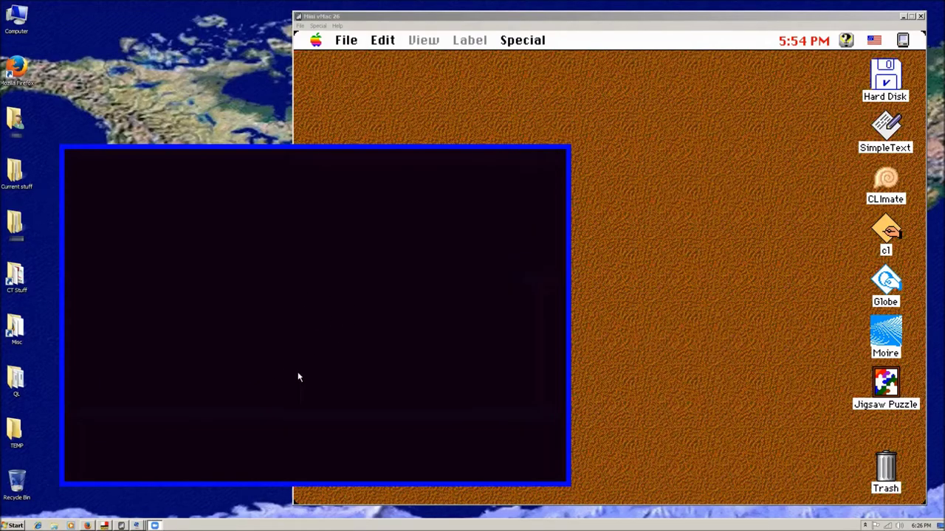
Bring Mini vMac forward and view its Control Mode help and Speed Control options, leaving the emulation speed as it is.
left_click(655, 98)
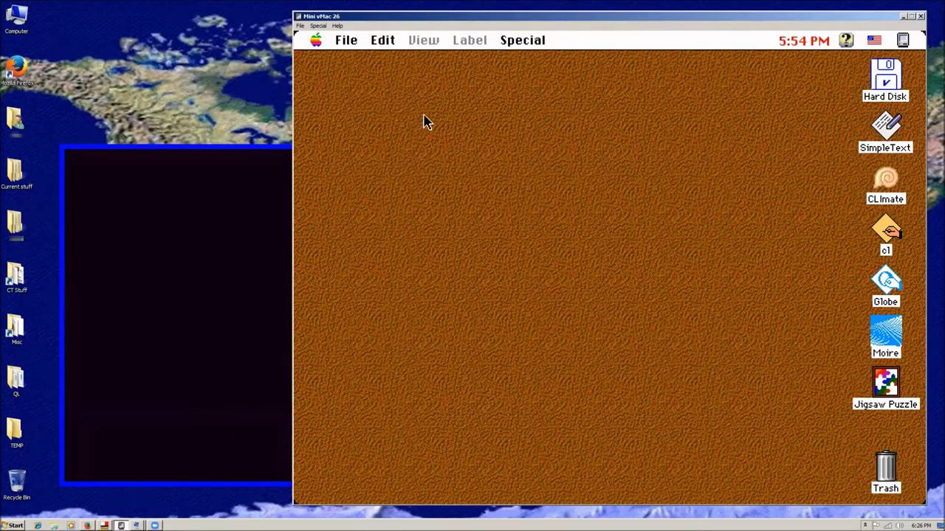
key("ctrl+h")
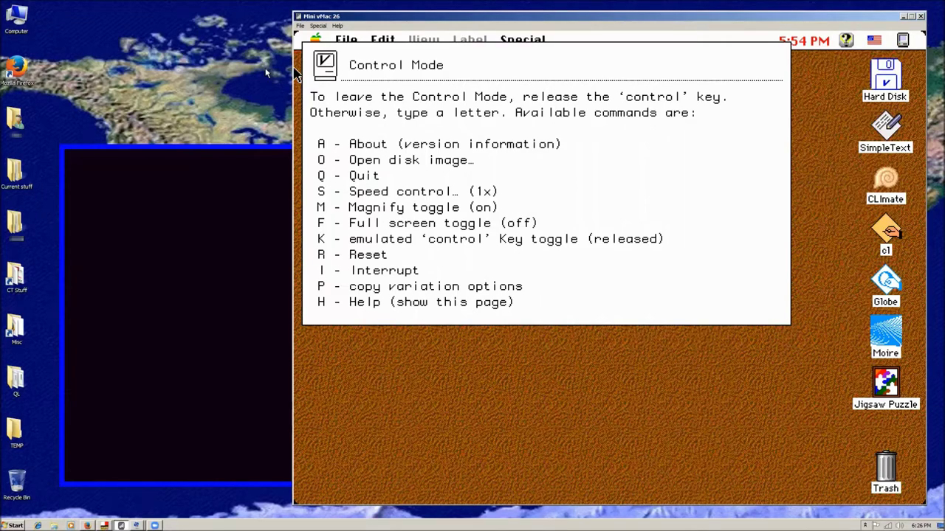
key("s")
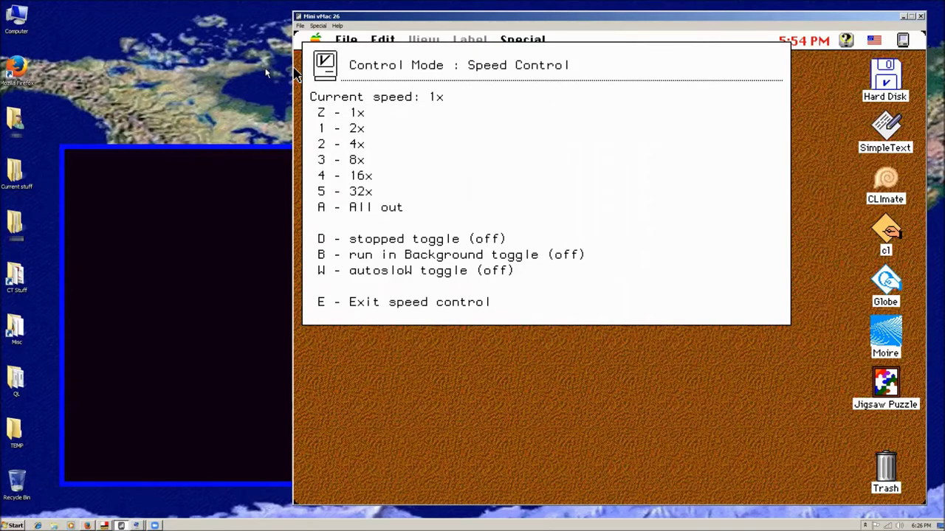
key("ctrl")
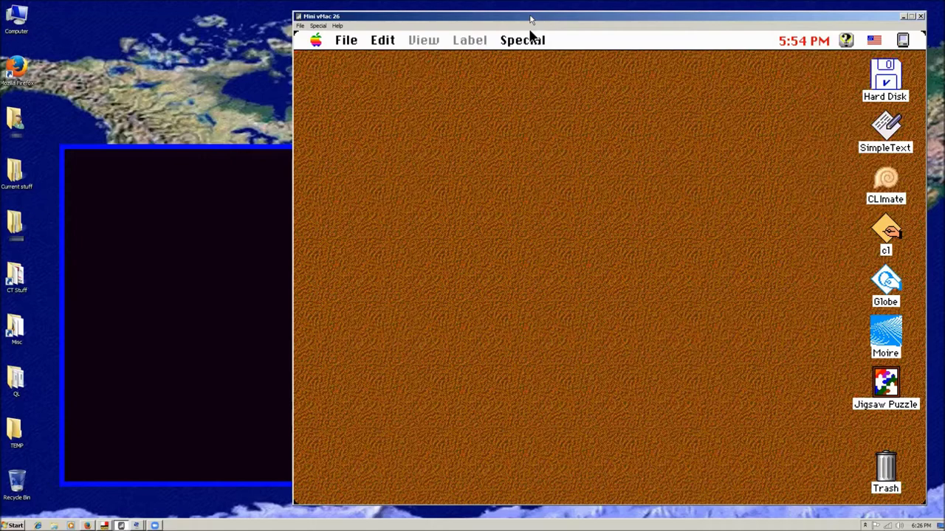
View the system version and memory details in About This Macintosh, and close the window.
left_click(902, 41)
left_click(316, 42)
left_click(316, 42)
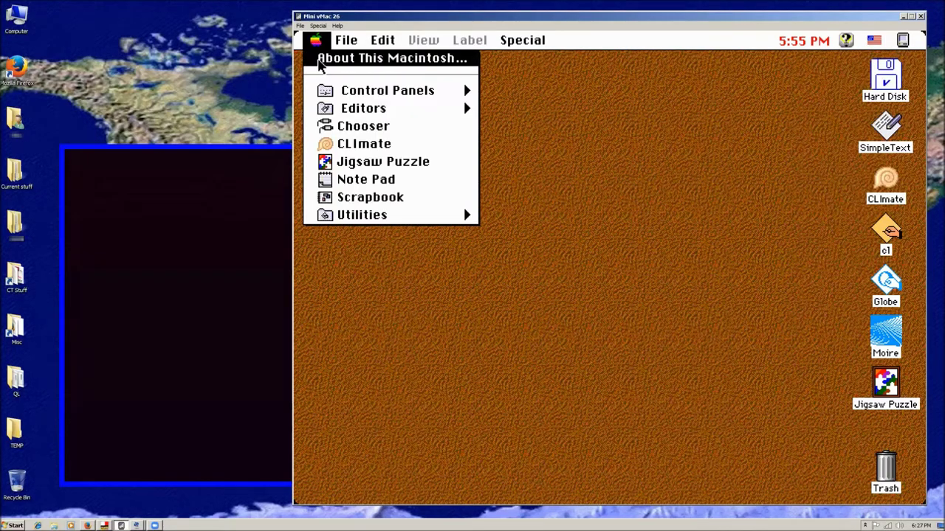
left_click(320, 64)
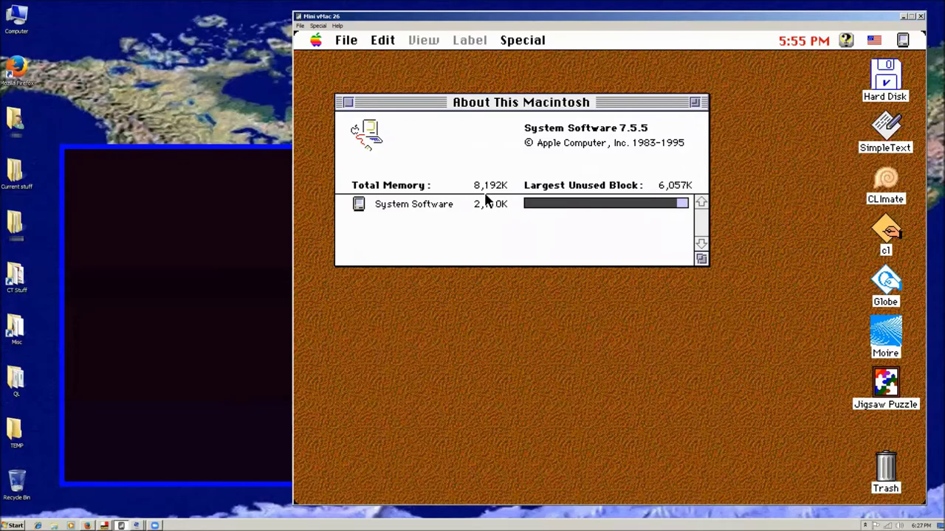
key("alt+w")
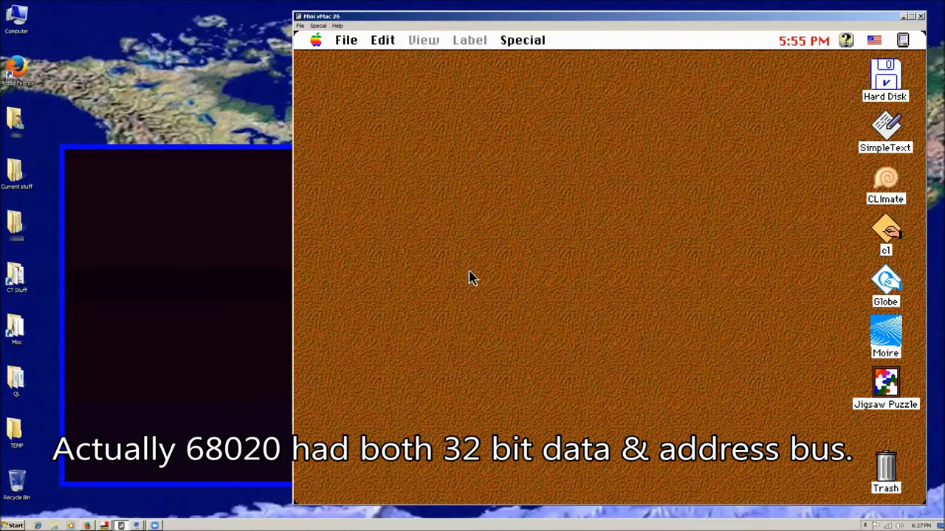
Switch back and forth between the blank video capture window and Mini vMac.
left_click(236, 174)
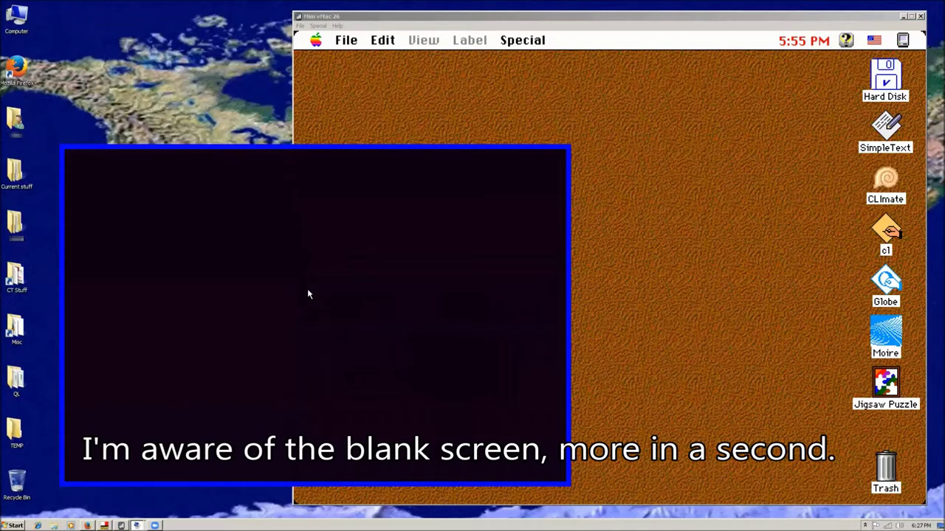
left_click(661, 184)
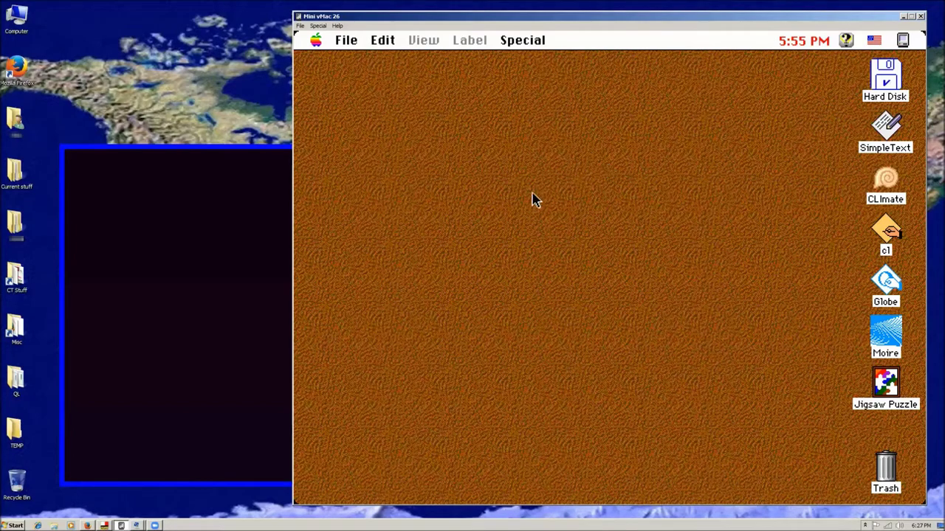
left_click(247, 206)
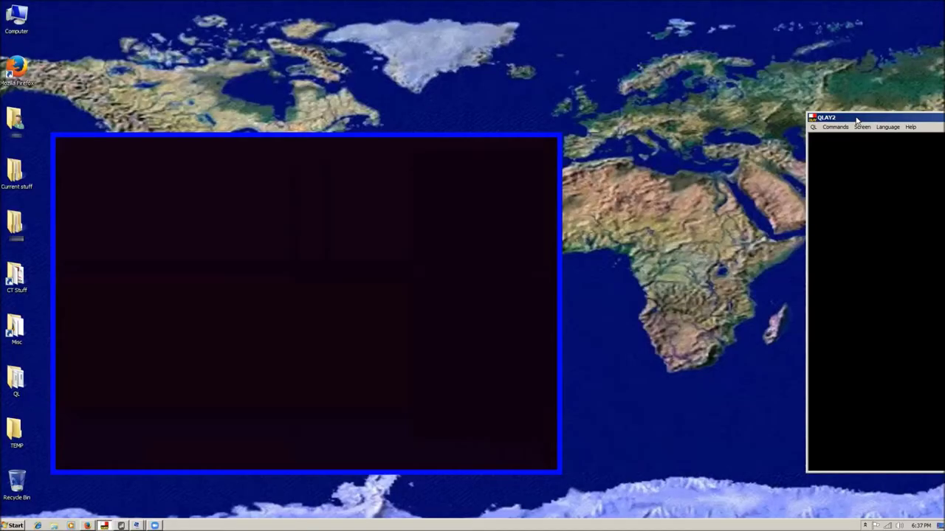
Move the QLAY2 window fully into view on the desktop and close the blank video capture window.
left_click_drag(857, 121, 473, 109)
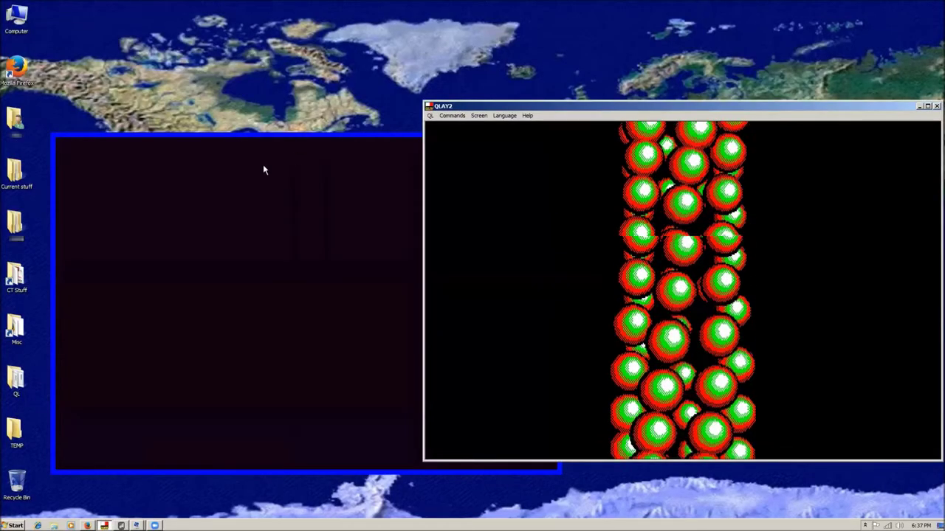
left_click(259, 144)
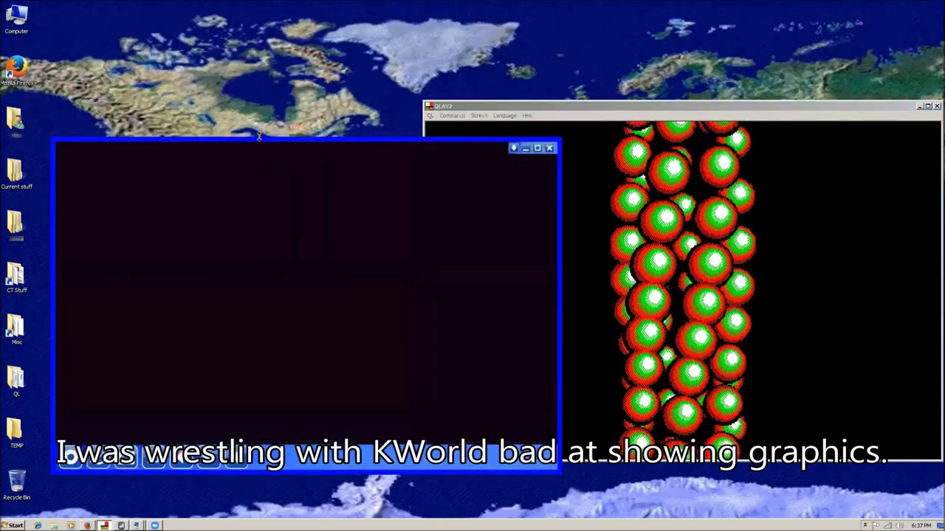
left_click(550, 148)
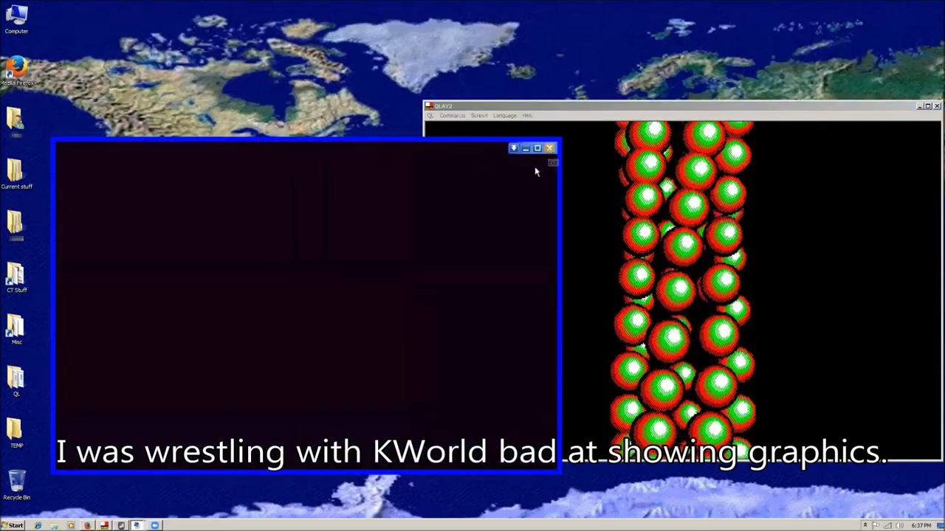
left_click(646, 109)
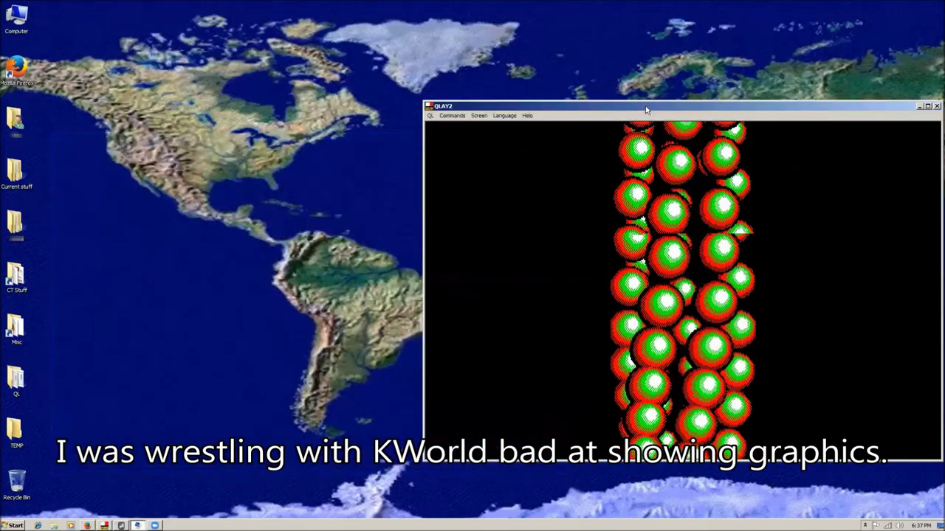
left_click_drag(646, 109, 448, 80)
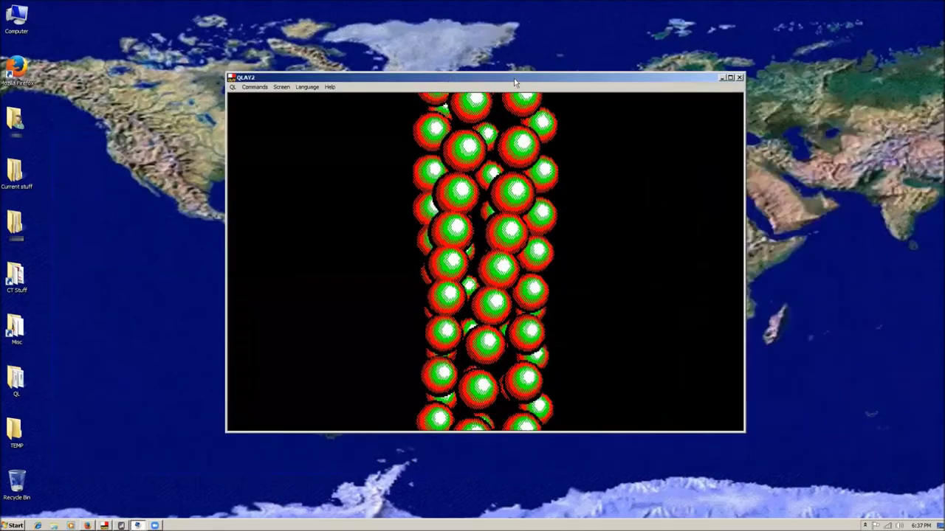
left_click_drag(515, 83, 632, 108)
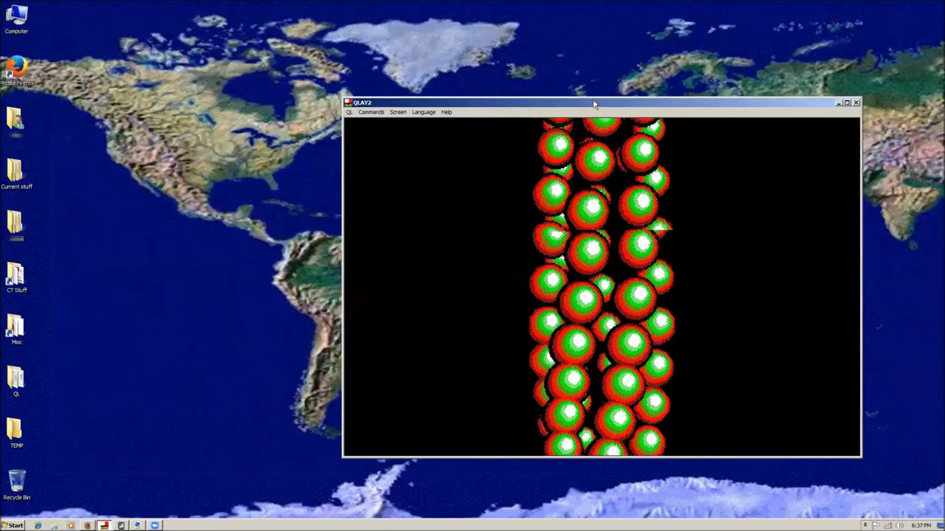
left_click_drag(594, 105, 665, 144)
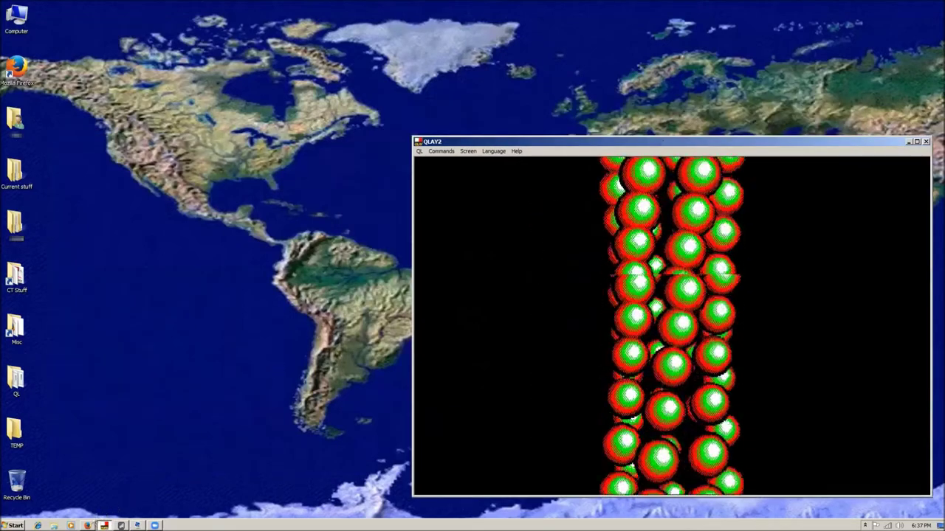
Bring up Mini vMac and arrange it with the QLAY2 window so that both are visible and partly overlap.
left_click(114, 507)
left_click(104, 526)
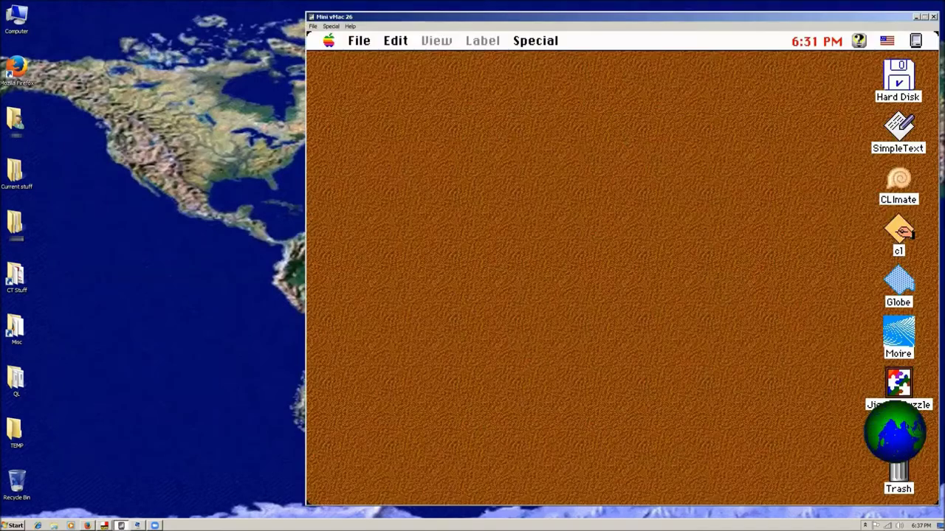
left_click_drag(586, 18, 321, 29)
left_click(726, 142)
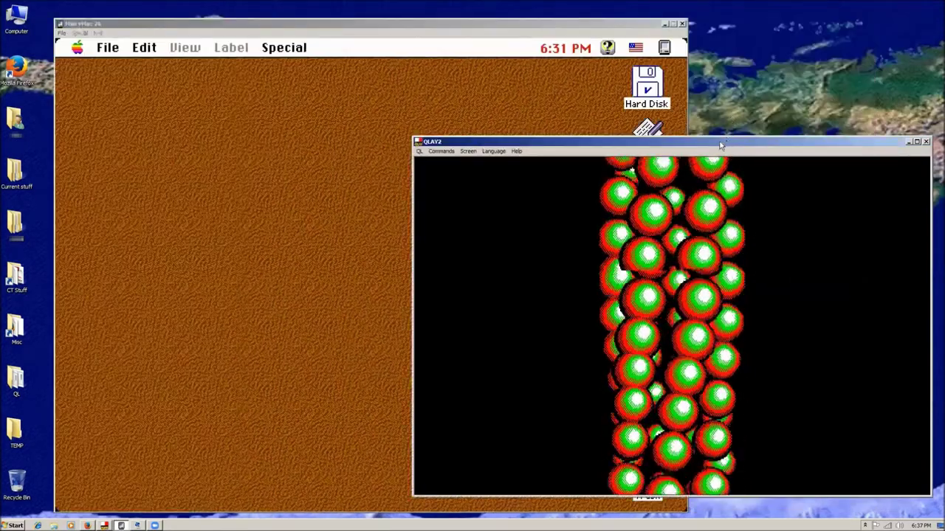
left_click_drag(730, 141, 741, 141)
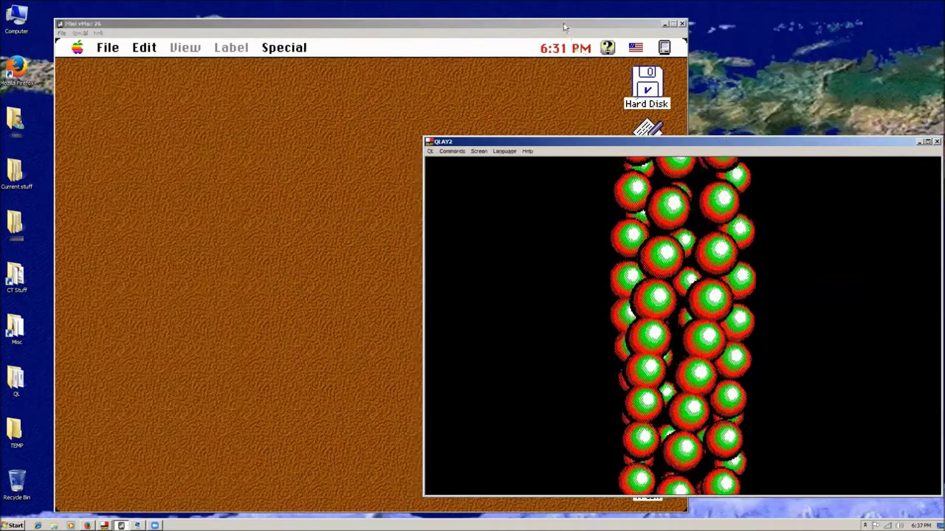
left_click_drag(612, 144, 247, 174)
left_click_drag(282, 22, 522, 11)
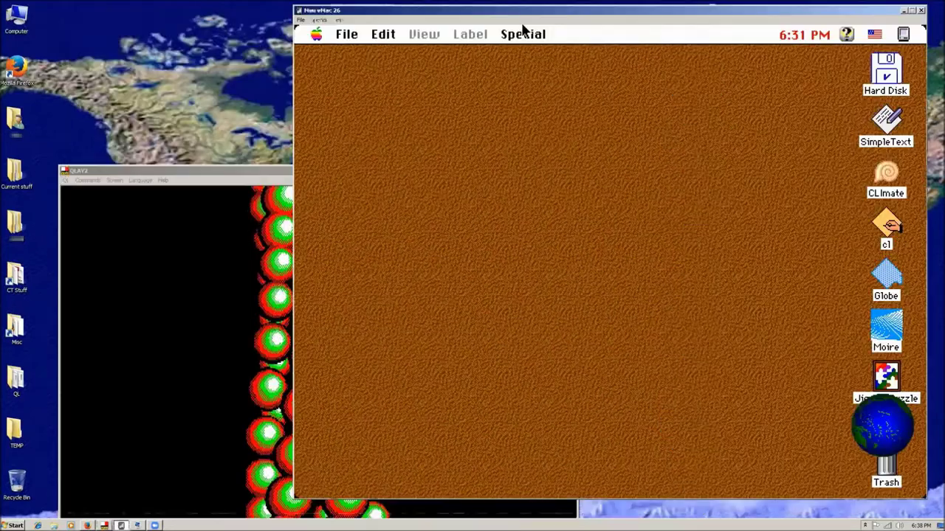
left_click(251, 205)
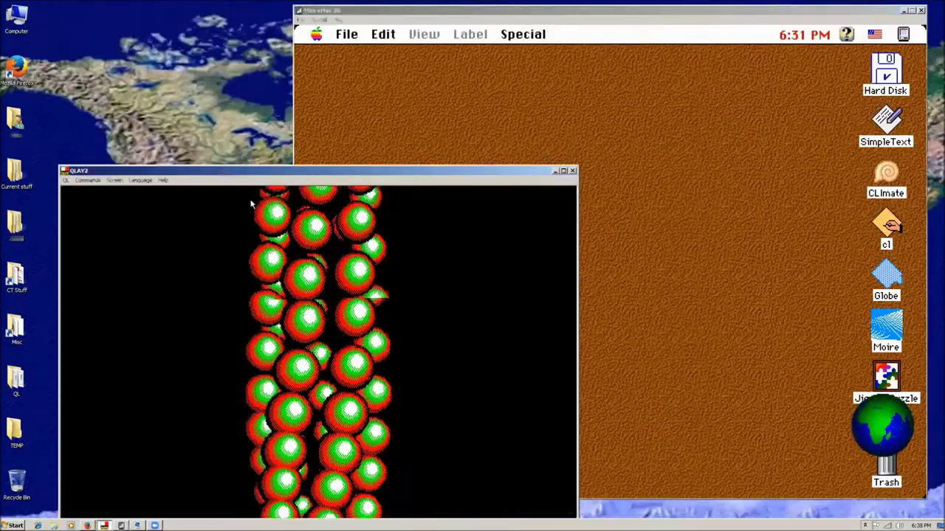
left_click_drag(473, 172, 461, 146)
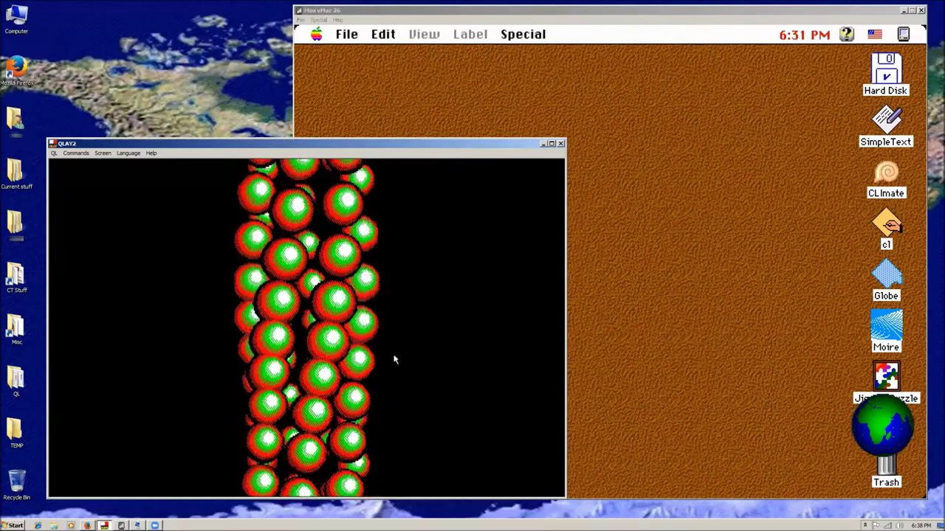
Shift QLAY2 partly off the desktop so its ball animation shows beside Mini vMac, and make Mini vMac the active window.
key("alt+Tab")
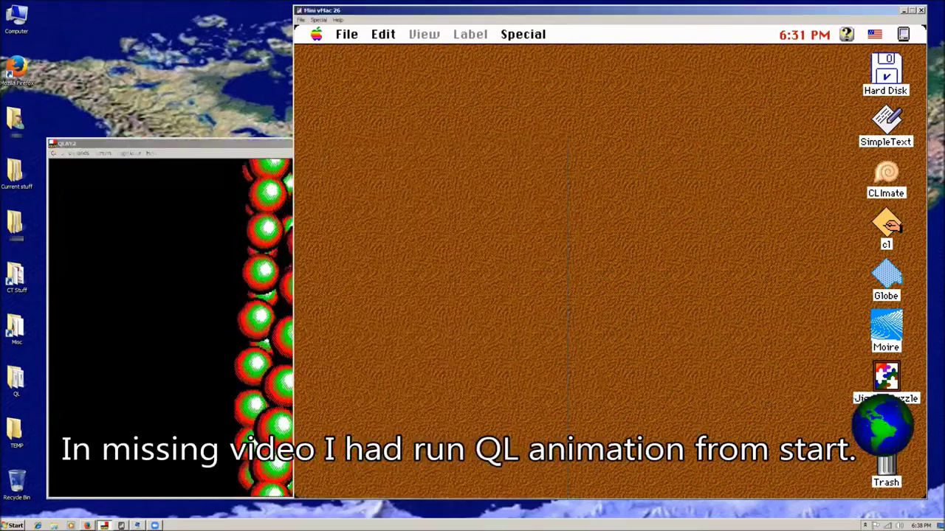
left_click(253, 148)
left_click_drag(253, 148, 170, 147)
left_click(677, 249)
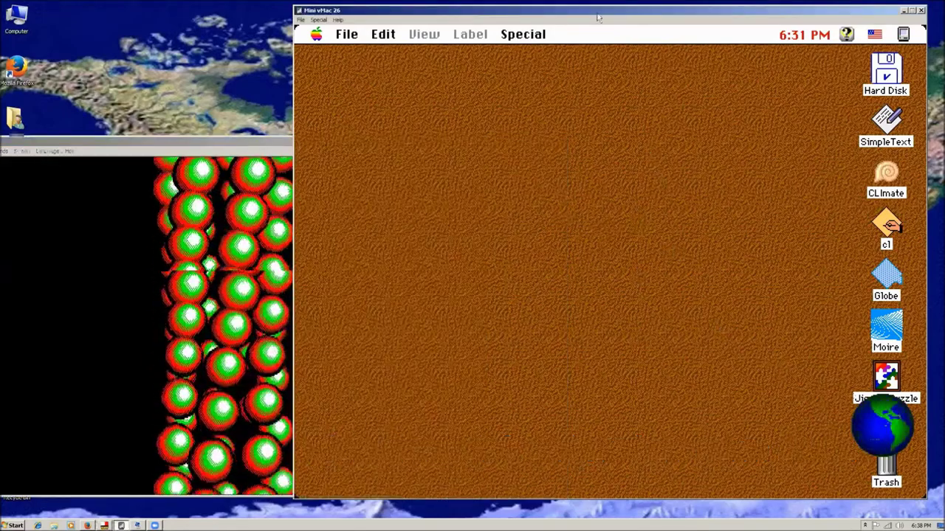
left_click_drag(594, 20, 599, 22)
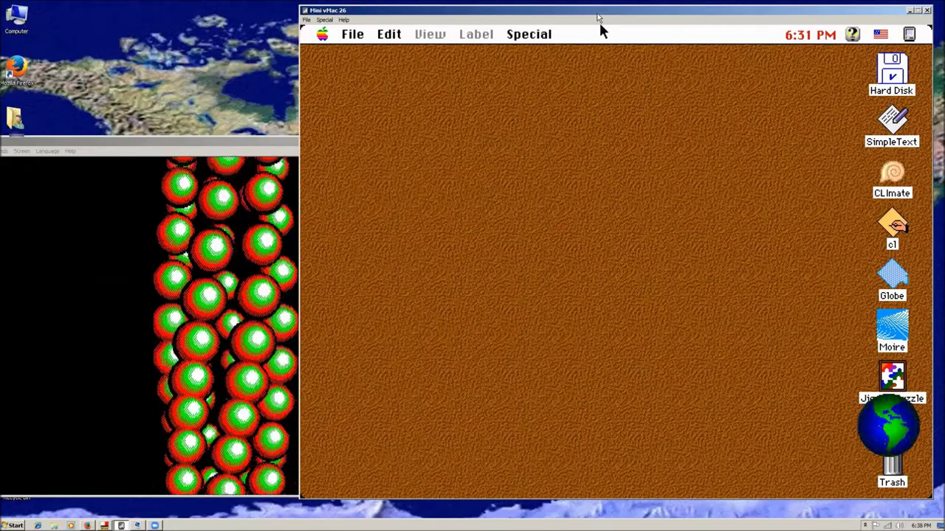
key("alt+Tab")
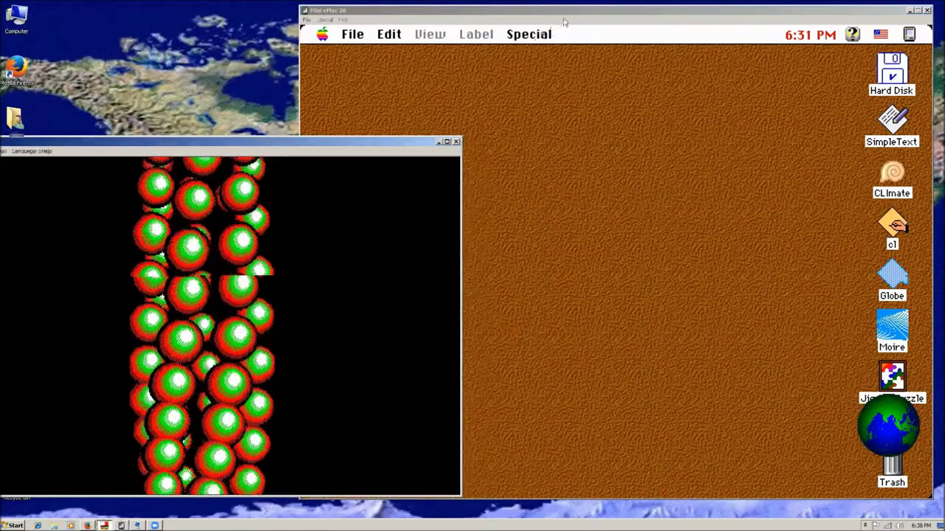
left_click(567, 16)
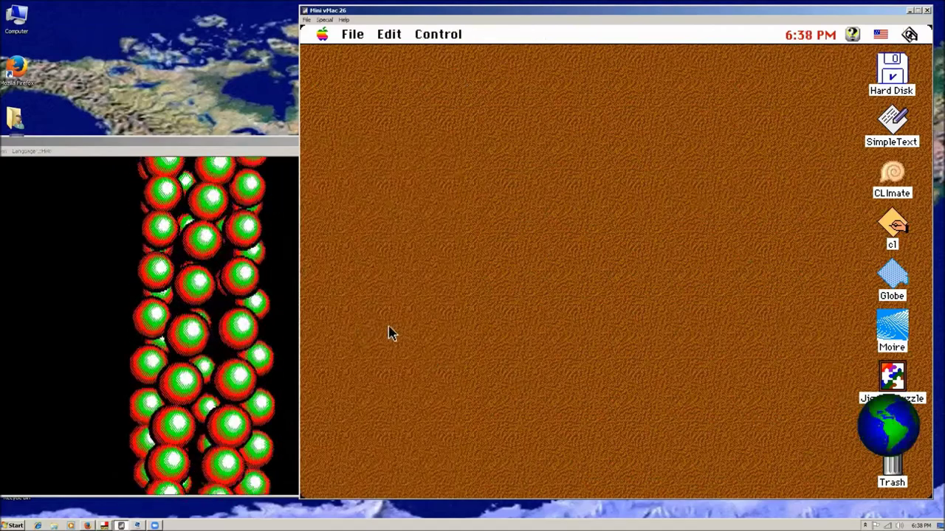
Move the spinning globe around the Mac desktop to a spot near the Trash, select the Globe icon, and reactivate the running globe.
left_click(406, 317)
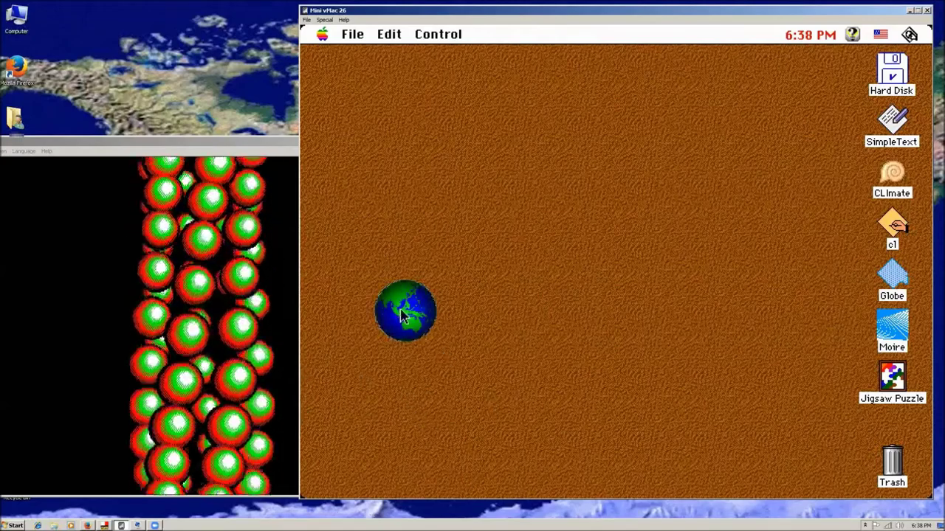
left_click(878, 413)
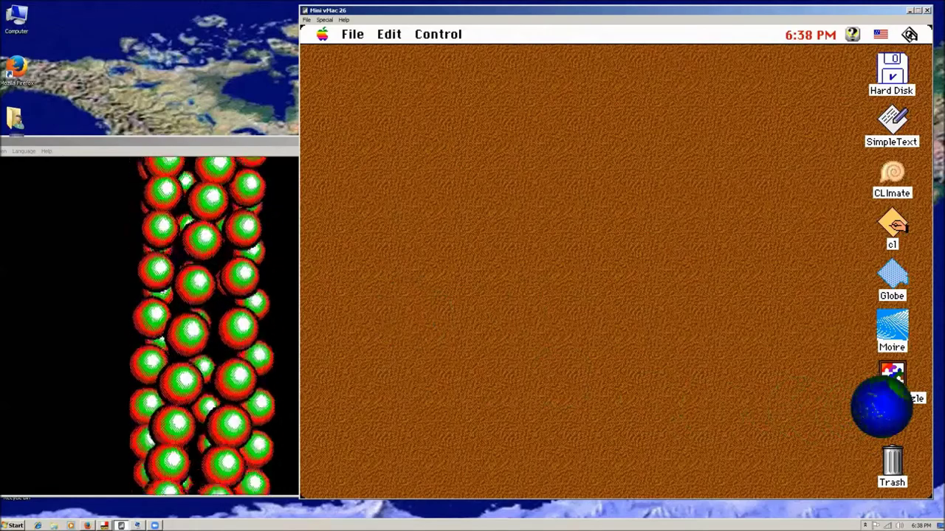
left_click(842, 427)
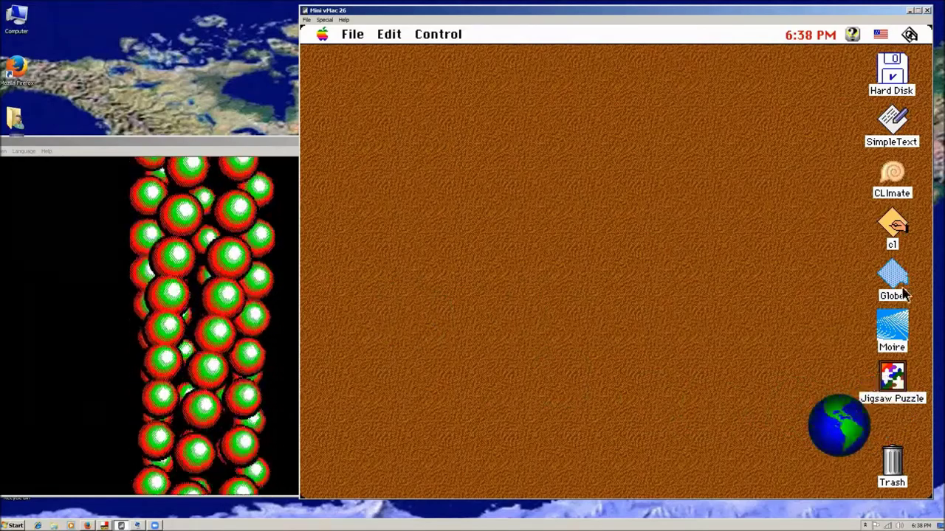
left_click(893, 277)
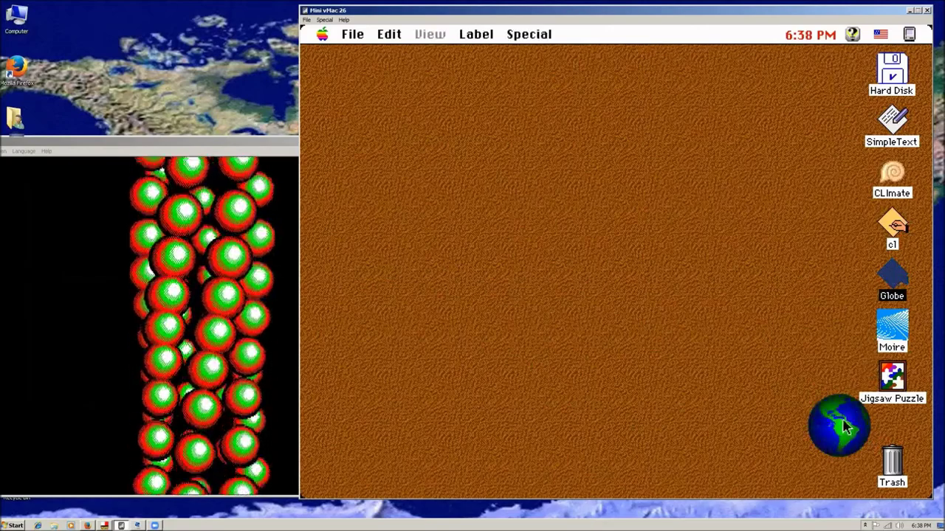
left_click(845, 428)
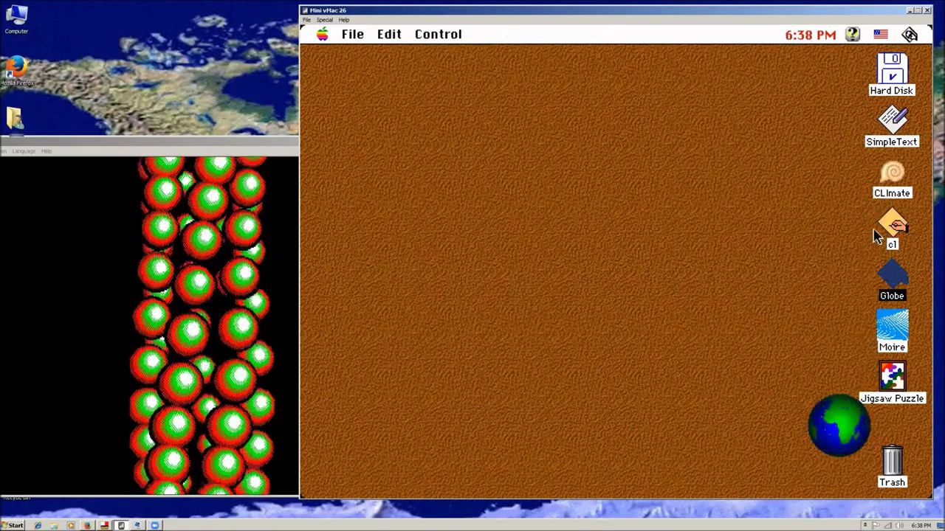
Bring QLAY2 forward, move its window fully onto the desktop and launch cl with exec mdv2_cl.
left_click(135, 146)
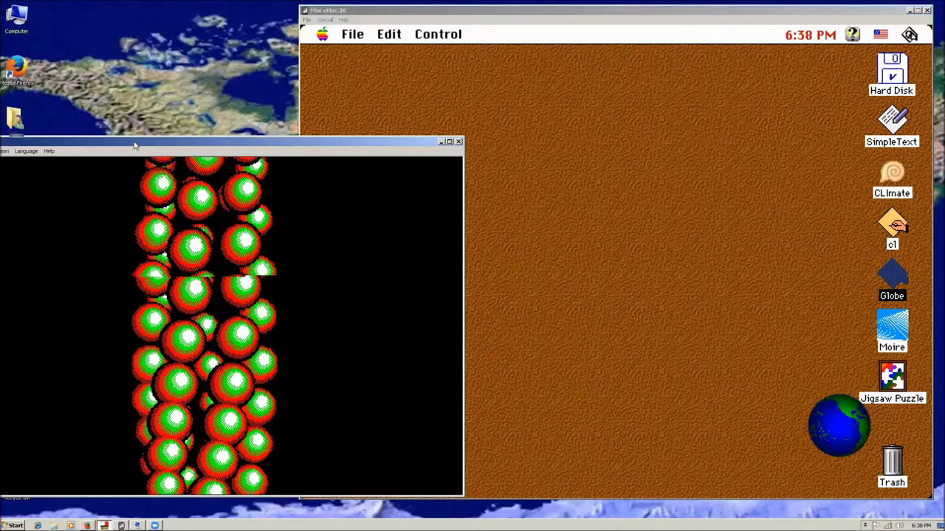
left_click_drag(135, 145, 213, 134)
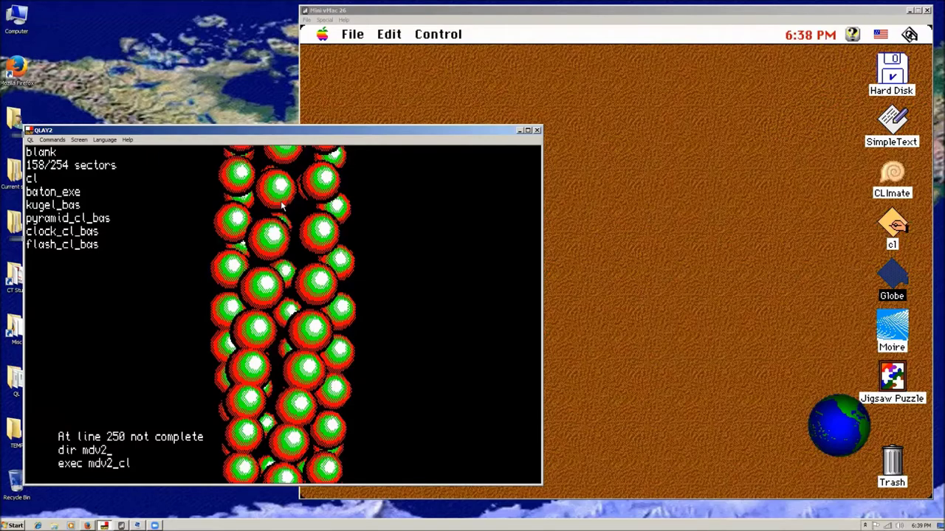
Launch cl from the Mac desktop, lower its console window and enter the test text "ddddd" at the prompt.
left_click(891, 225)
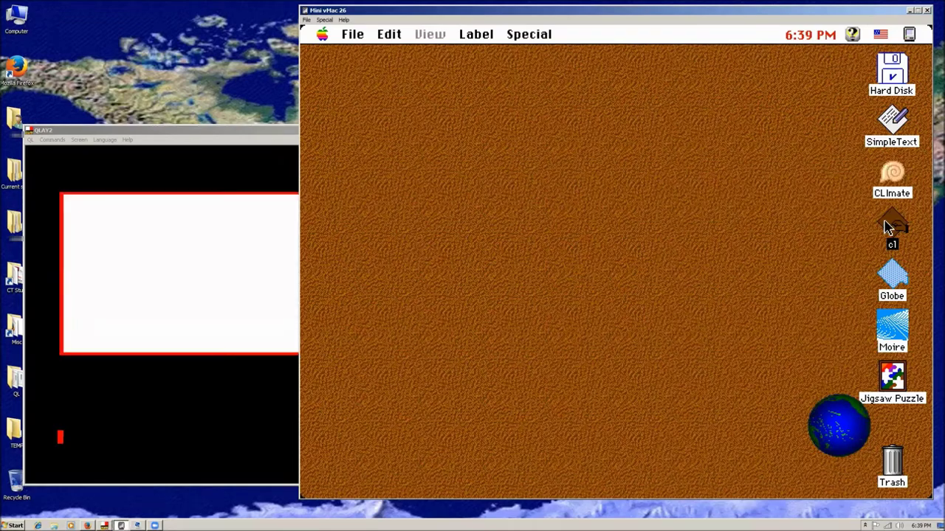
double_click(888, 228)
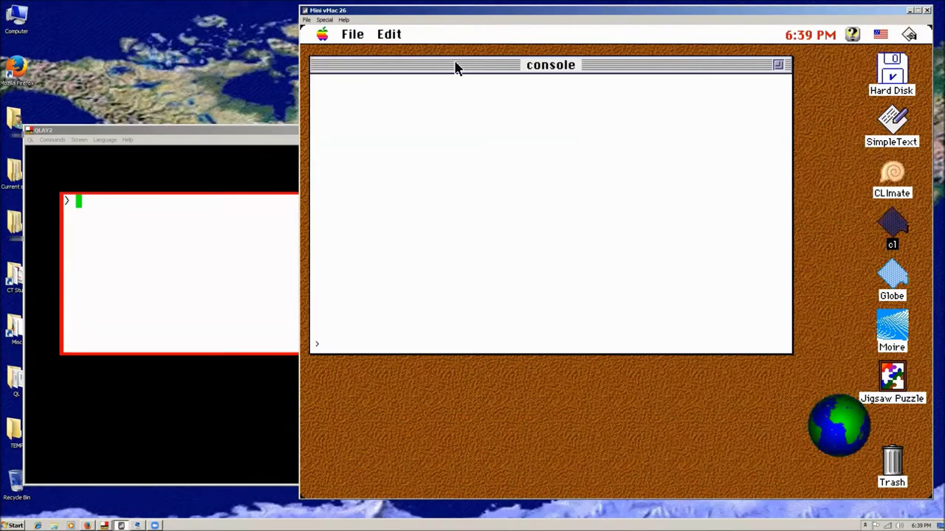
left_click_drag(455, 65, 452, 146)
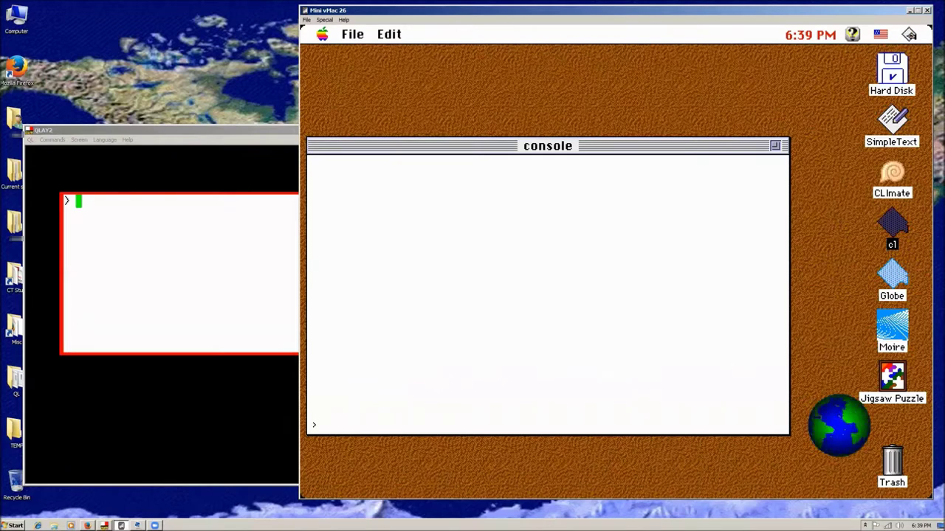
type("ddddd")
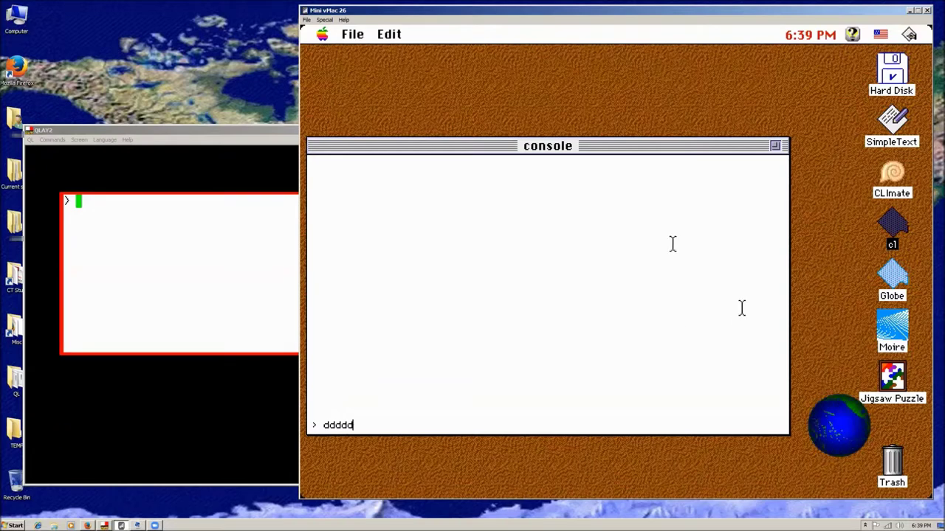
Enter the test text "dkdkdk" at the cl prompt in QLAY2 and erase it.
left_click(267, 129)
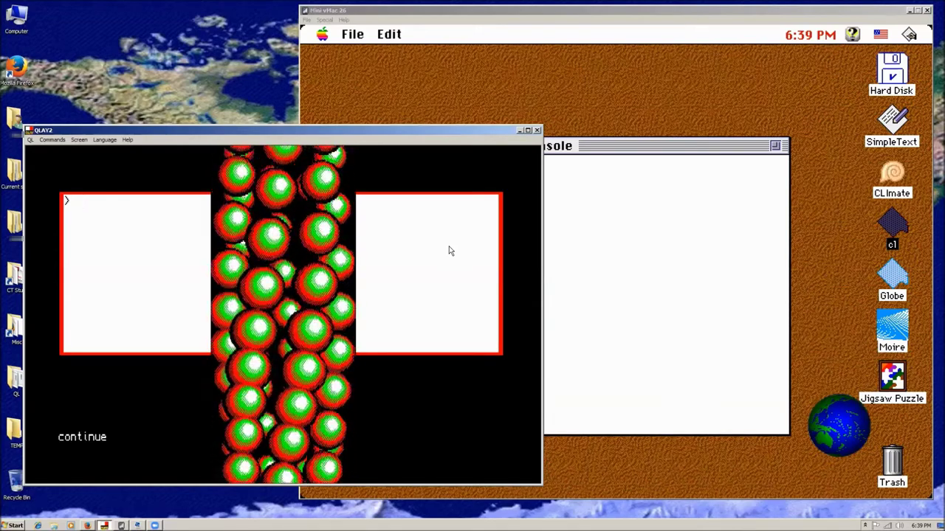
type("dkdkdk")
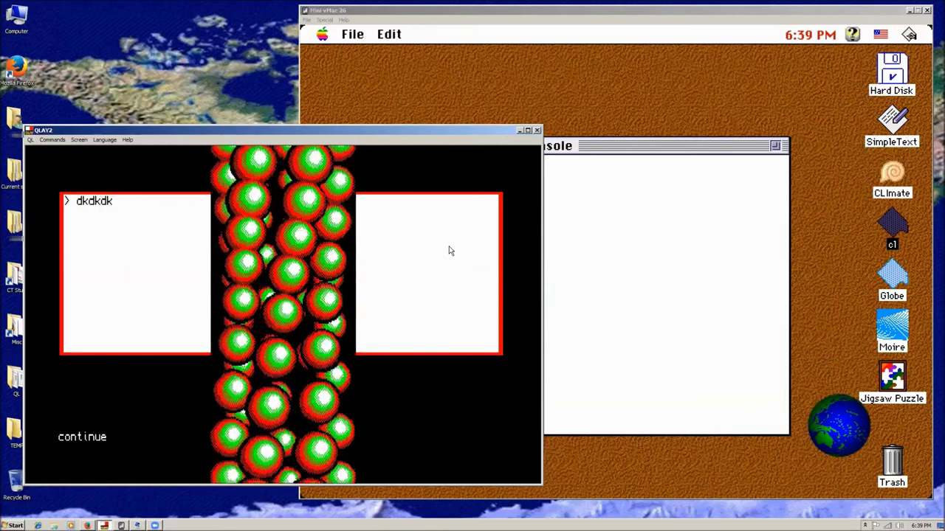
key("BackSpace")
key("BackSpace")
key("BackSpace")
key("BackSpace")
key("BackSpace")
key("BackSpace")
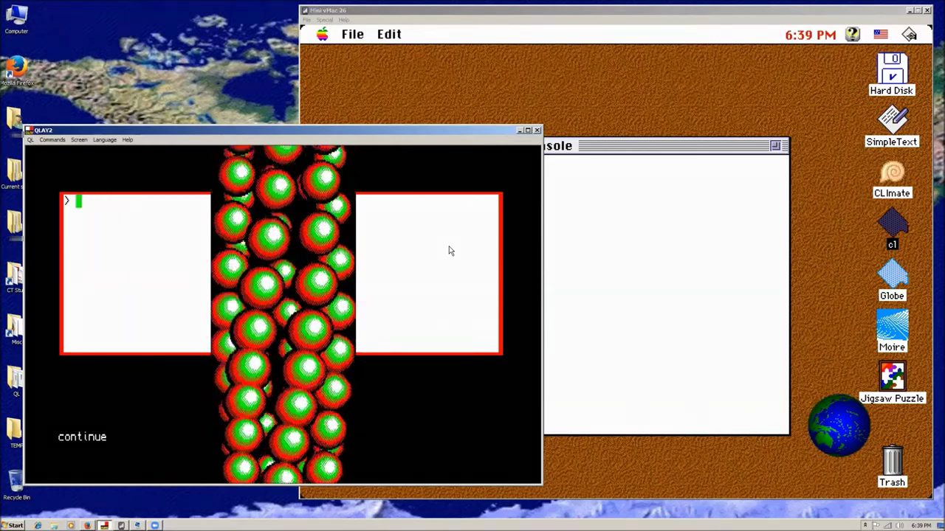
Fill the QLAY2 cl prompt with a long run of "d" characters and erase them all.
type("dddddddddddddddddddddd")
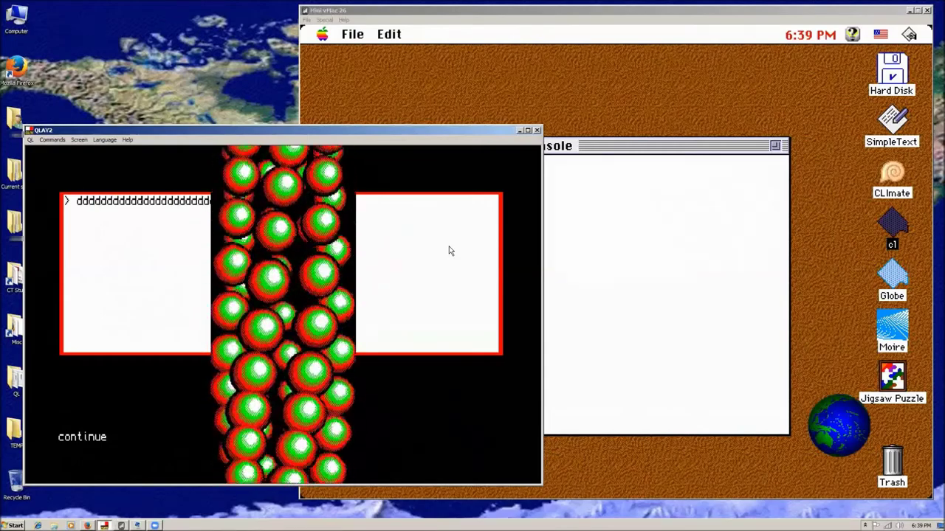
key("BackSpace")
key("BackSpace")
key("BackSpace")
key("BackSpace")
key("BackSpace")
key("BackSpace")
key("BackSpace")
key("BackSpace")
key("BackSpace")
key("BackSpace")
key("BackSpace")
key("BackSpace")
key("BackSpace")
key("BackSpace")
key("BackSpace")
key("BackSpace")
key("BackSpace")
key("BackSpace")
key("BackSpace")
key("BackSpace")
key("BackSpace")
key("BackSpace")
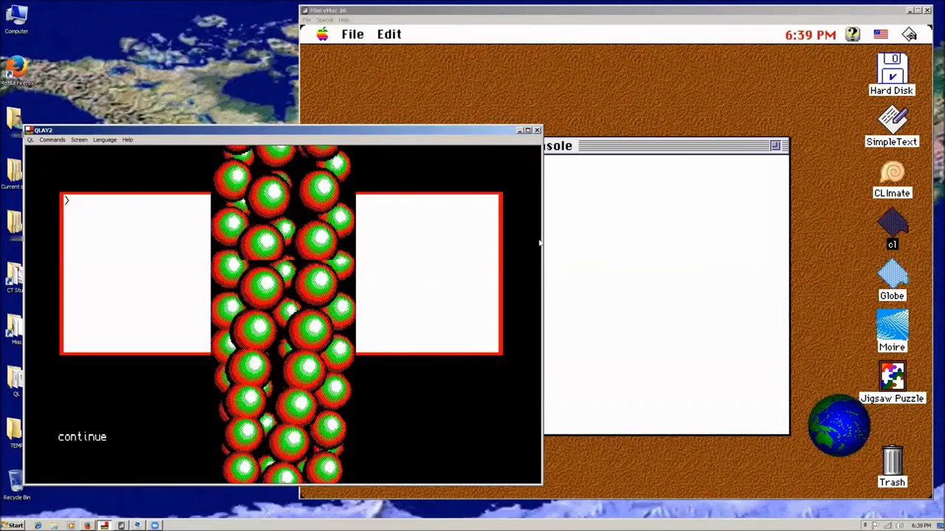
Compare the cl consoles in Mini vMac and QLAY2, and run the version command in QLAY2.
left_click(572, 245)
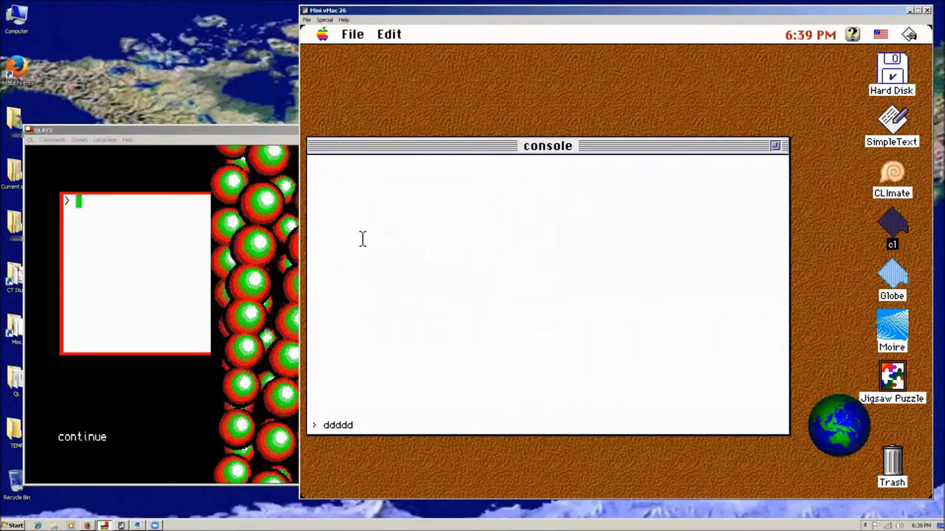
left_click(238, 134)
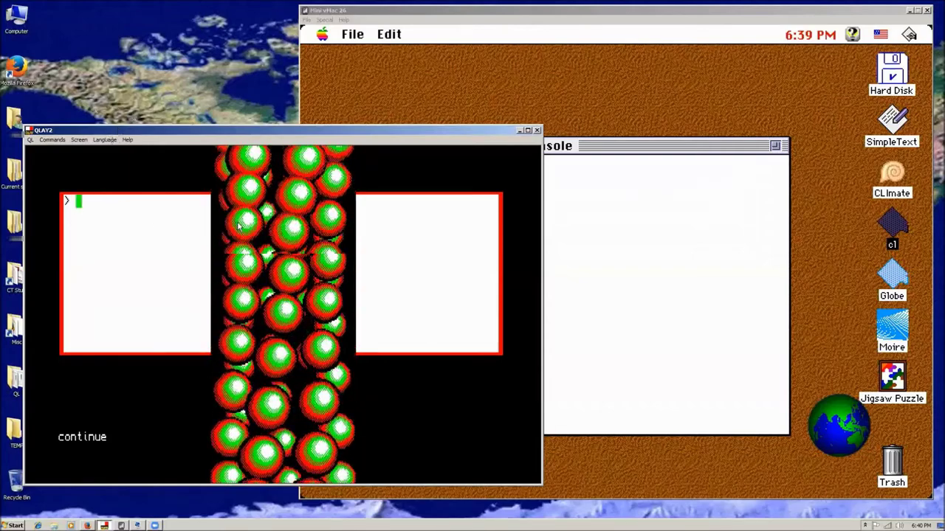
type("w")
left_click(588, 284)
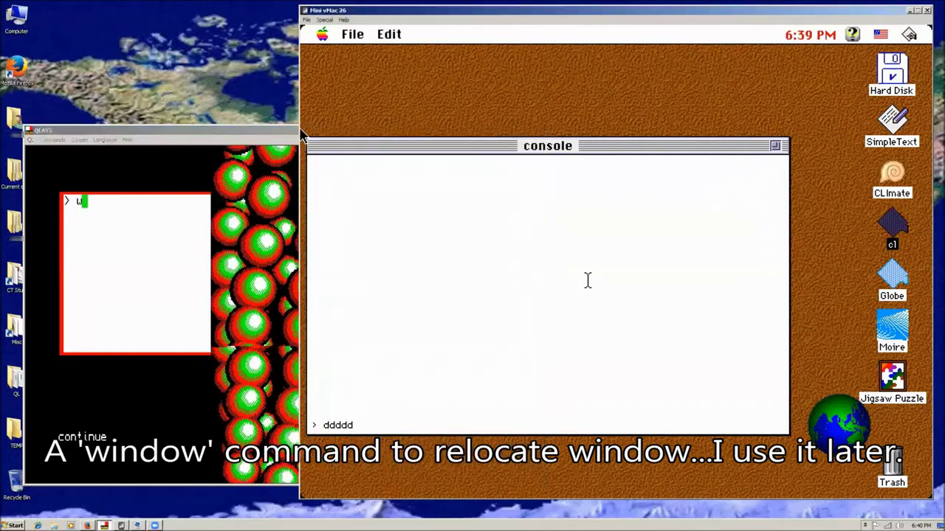
left_click(138, 275)
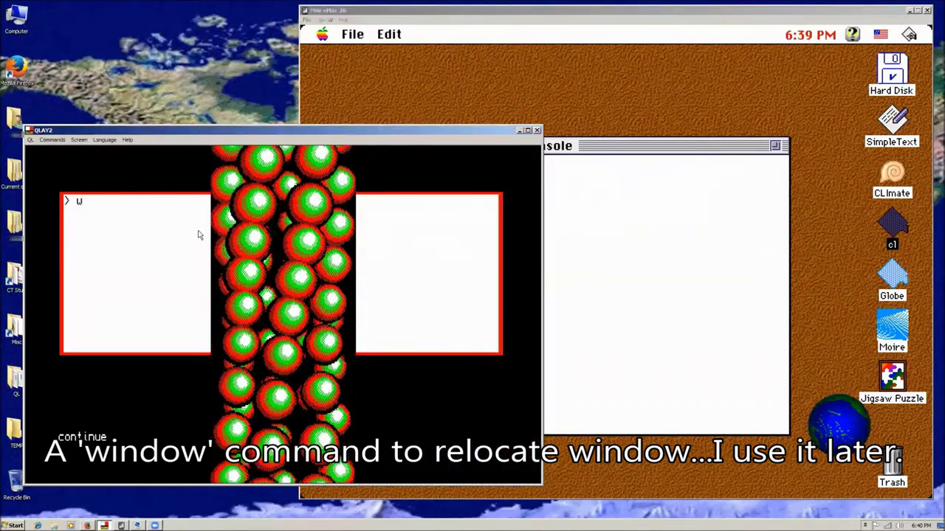
type("version")
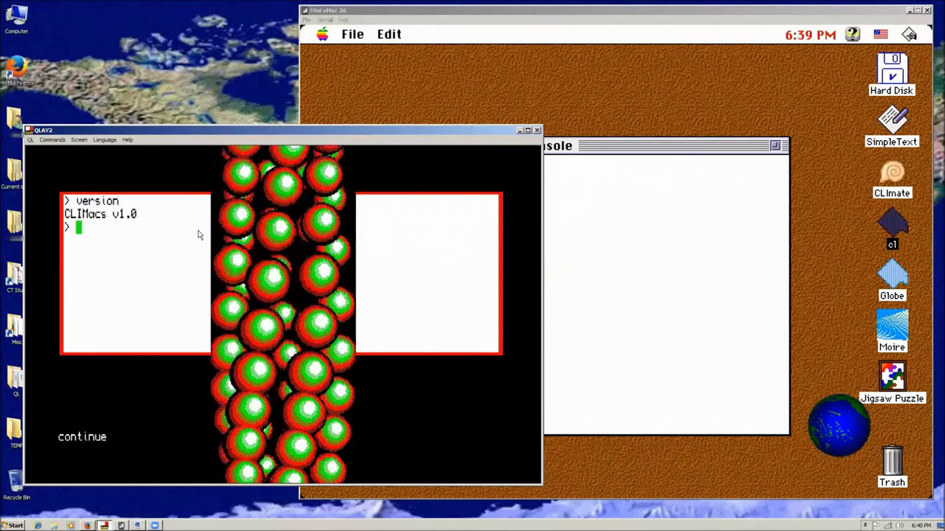
Run version, what, who, format and copy a b in the Mini vMac console.
left_click(579, 297)
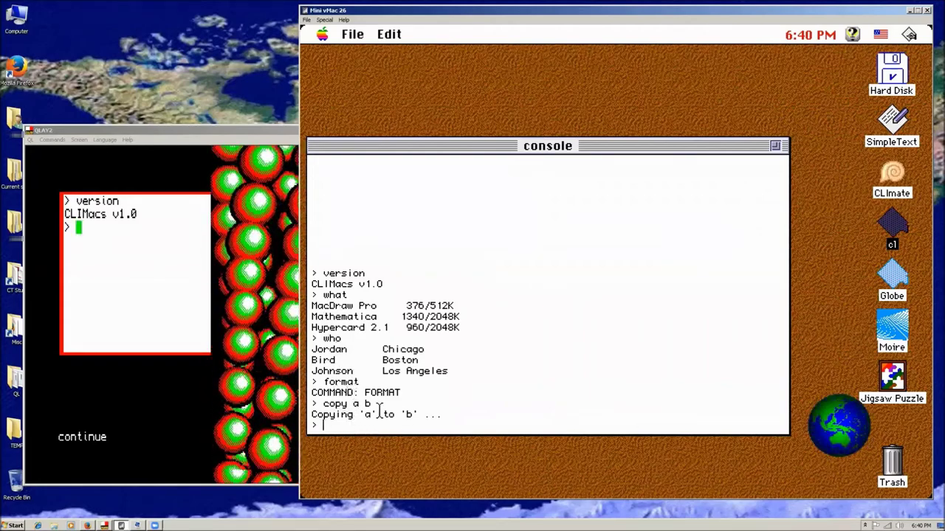
Run the commands what, who, copy a b and format in the QLAY2 cl console.
left_click(297, 290)
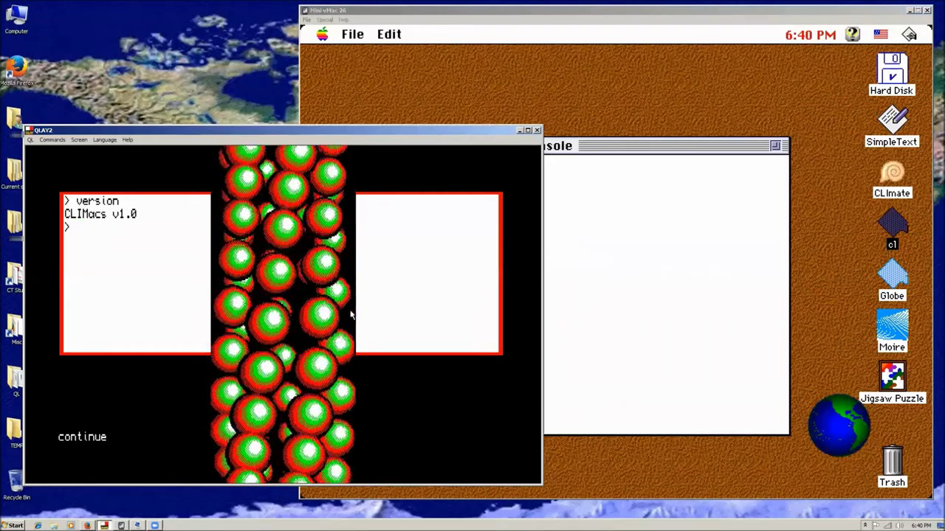
type("what")
key("Return")
type("o")
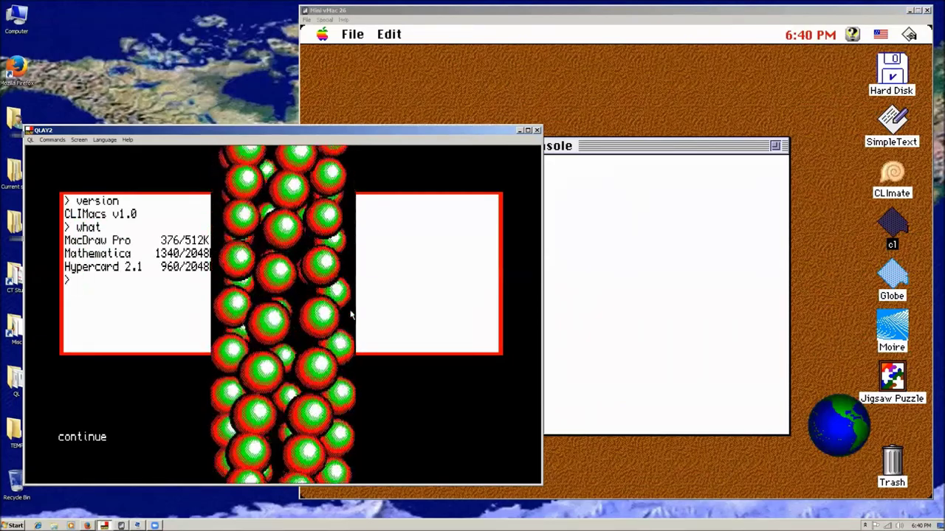
type("ho")
key("Return")
type("copy a b")
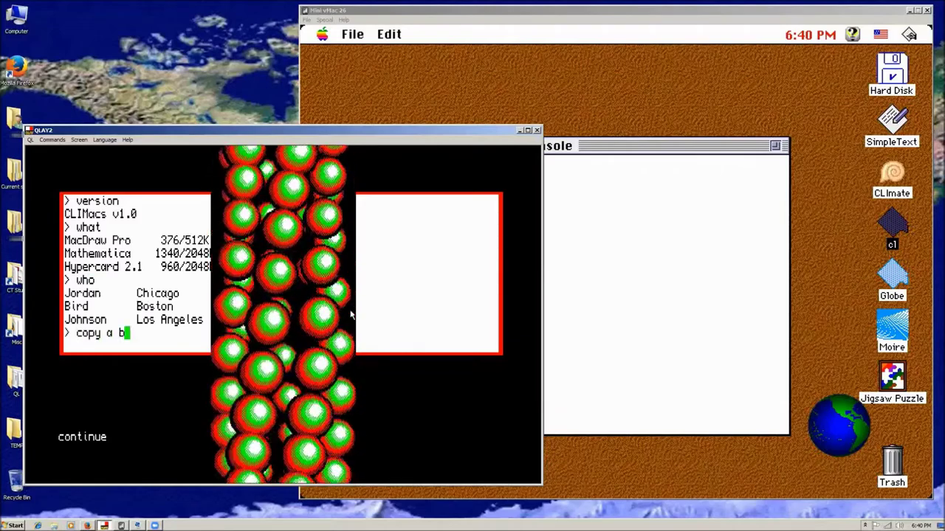
key("Return")
type("format")
key("Return")
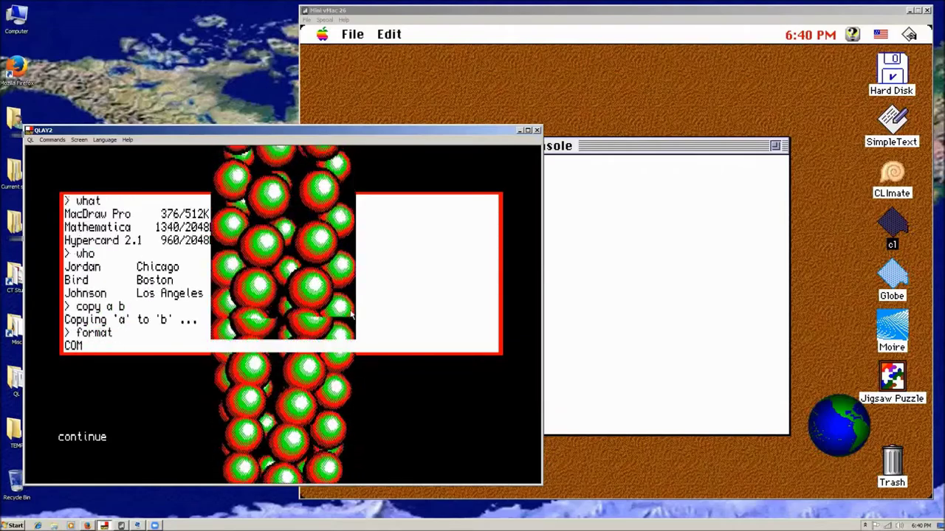
Return to Mini vMac and move the cl console window lower on the Mac desktop.
left_click(566, 329)
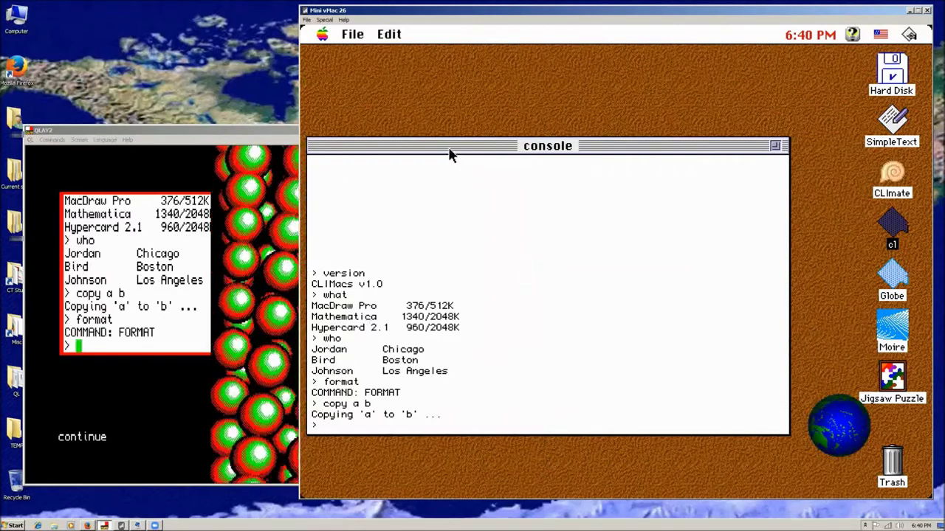
left_click_drag(465, 175, 455, 184)
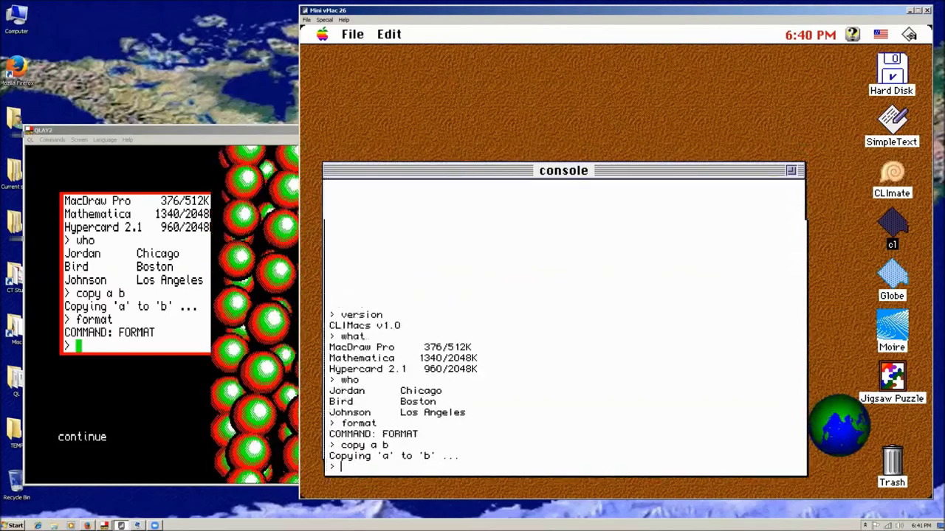
Open the Projects folder from Hard Disk and close the Hard Disk window.
left_click(890, 70)
double_click(889, 70)
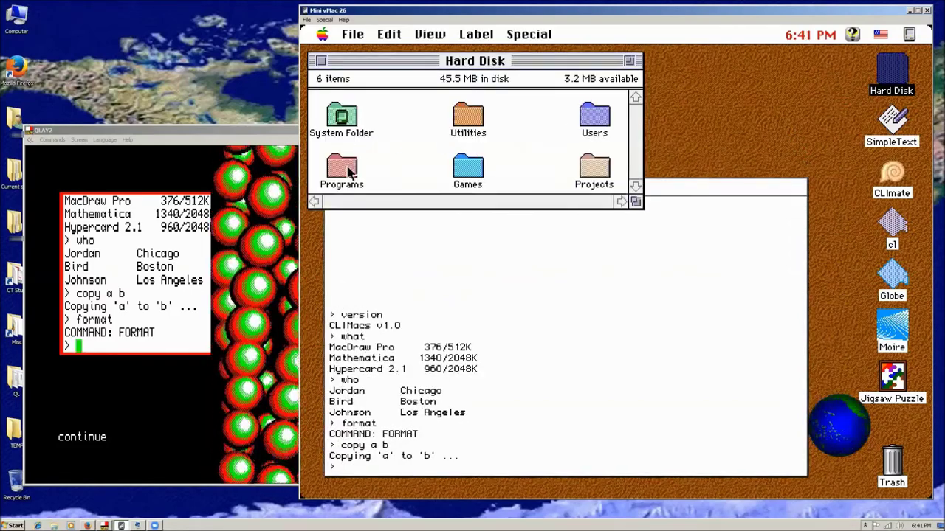
double_click(593, 167)
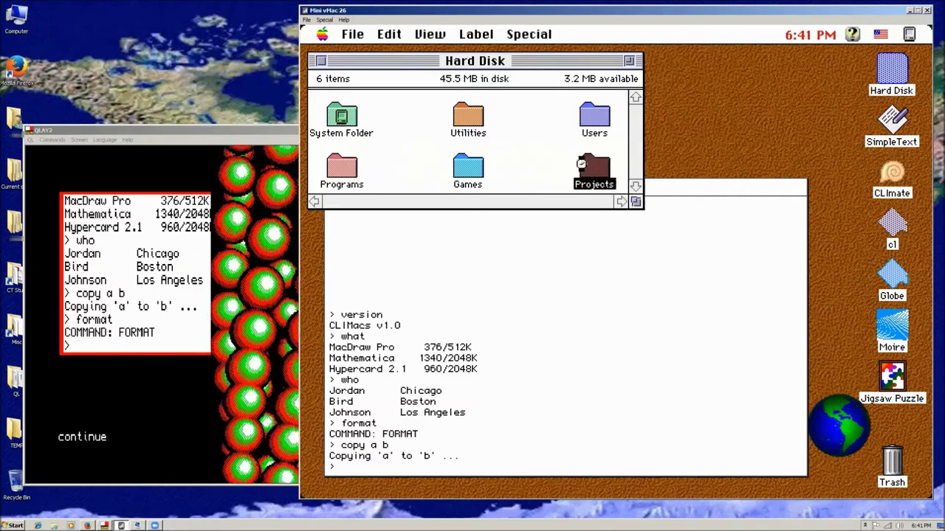
left_click(322, 60)
left_click(322, 60)
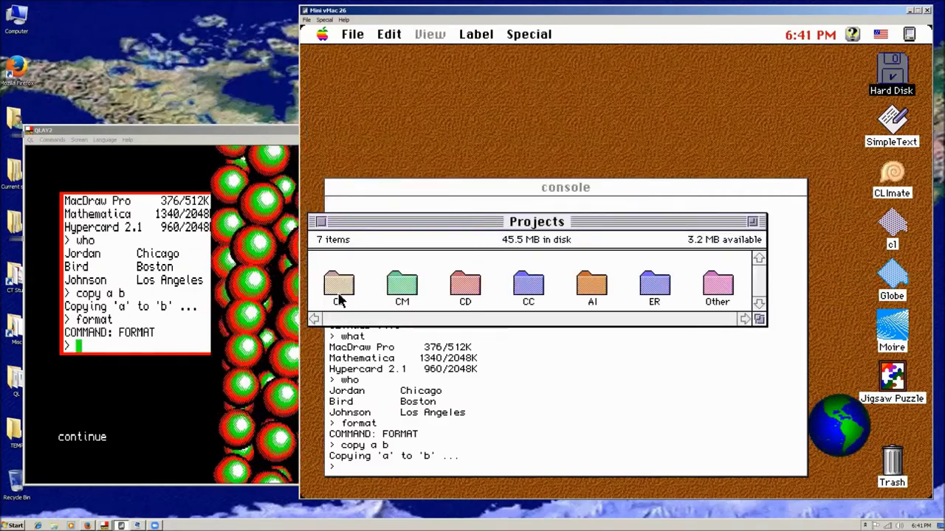
Open the CL-combo folder inside the CL folder and open its cl.π project.
double_click(339, 294)
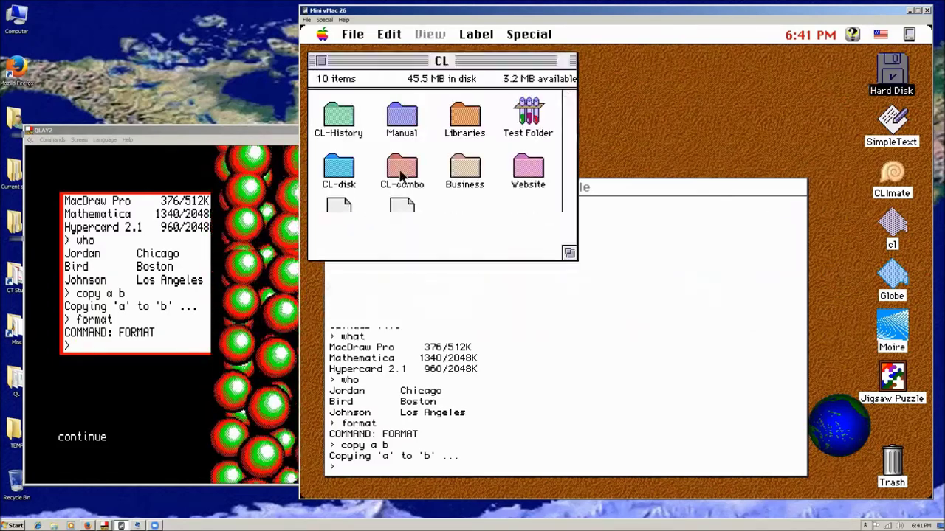
double_click(402, 174)
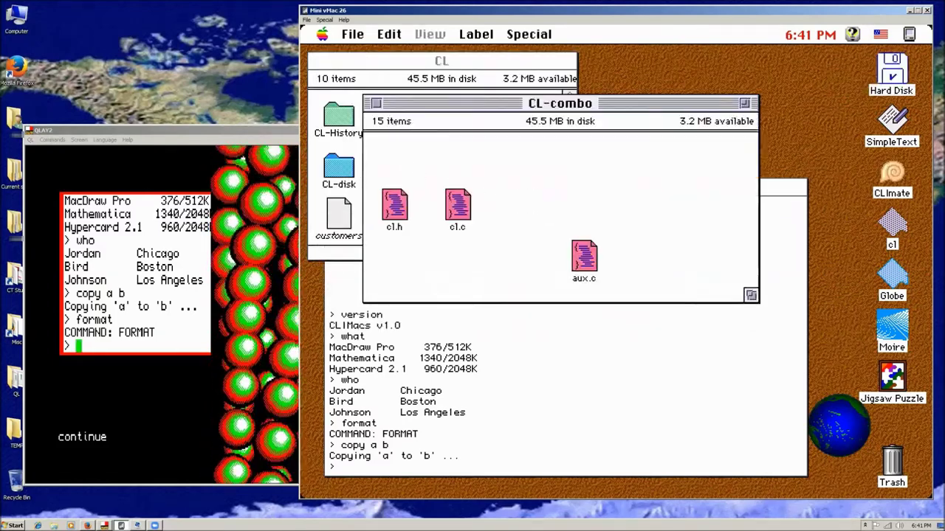
left_click(394, 157)
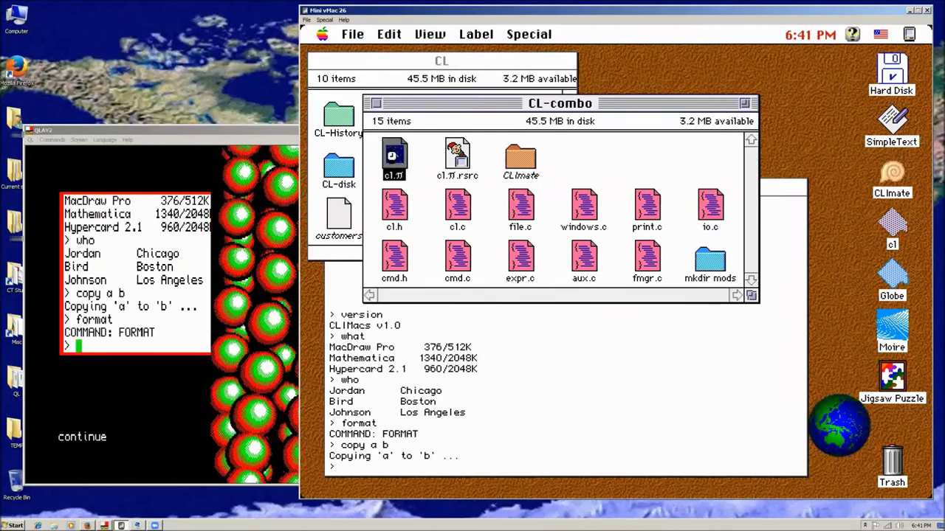
double_click(393, 156)
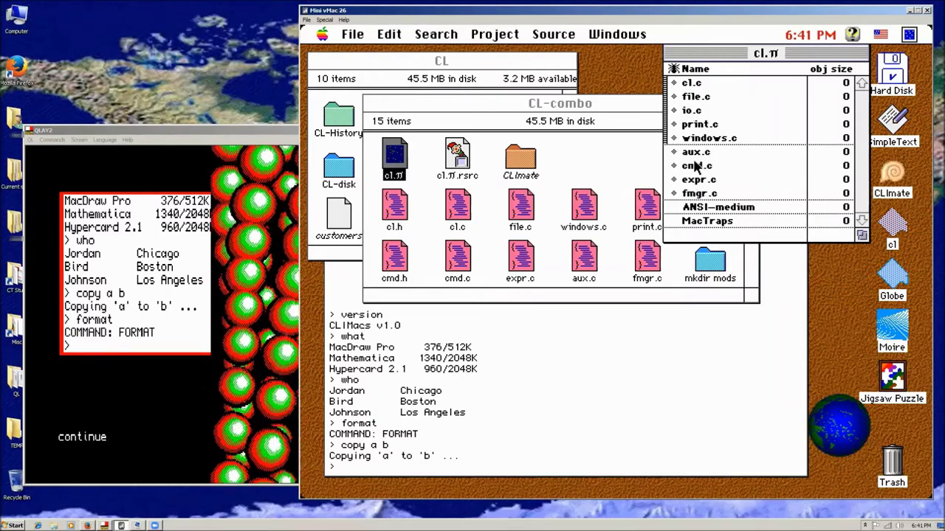
Open CL-History from the CL folder, view its QL-9/7/92 subfolder and return to the CL-History window.
left_click(398, 106)
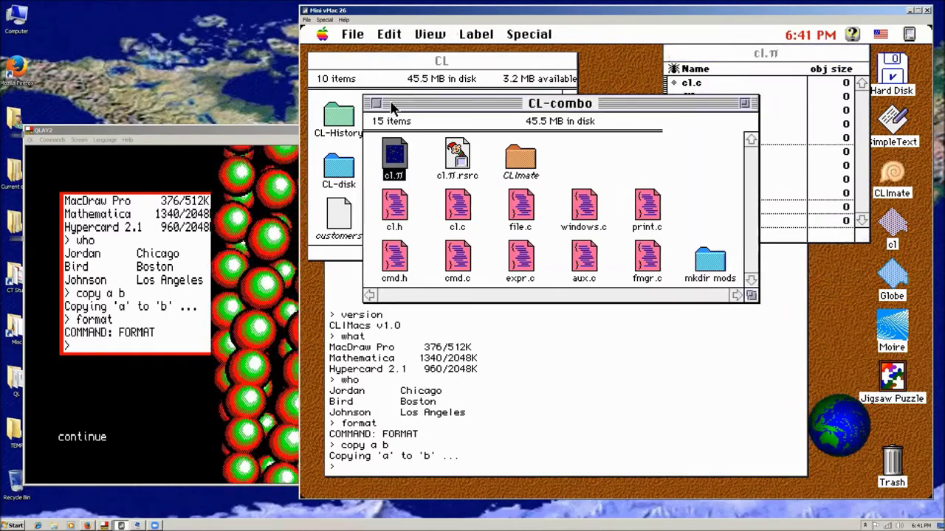
left_click(359, 118)
left_click(343, 121)
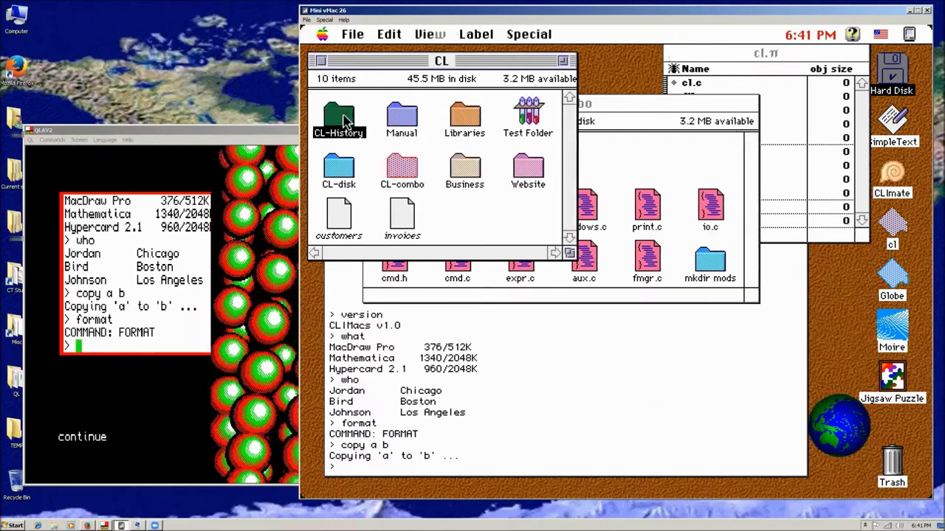
double_click(343, 120)
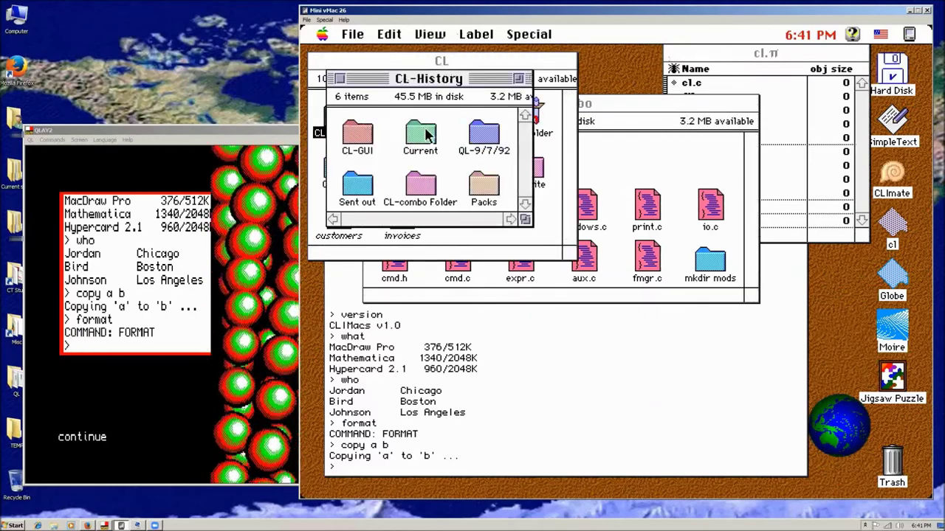
left_click(483, 135)
double_click(484, 134)
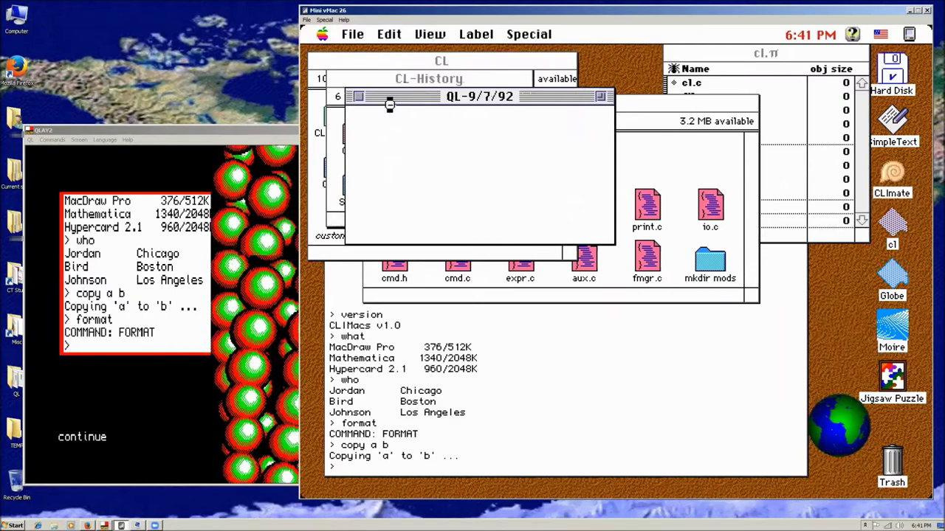
left_click(340, 75)
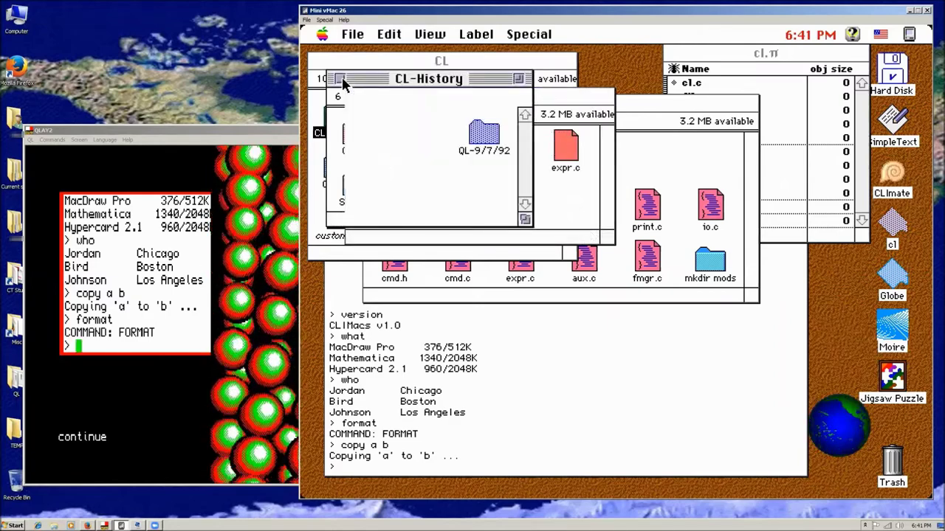
Close the CL-History and CL folder windows.
left_click(341, 78)
left_click(319, 61)
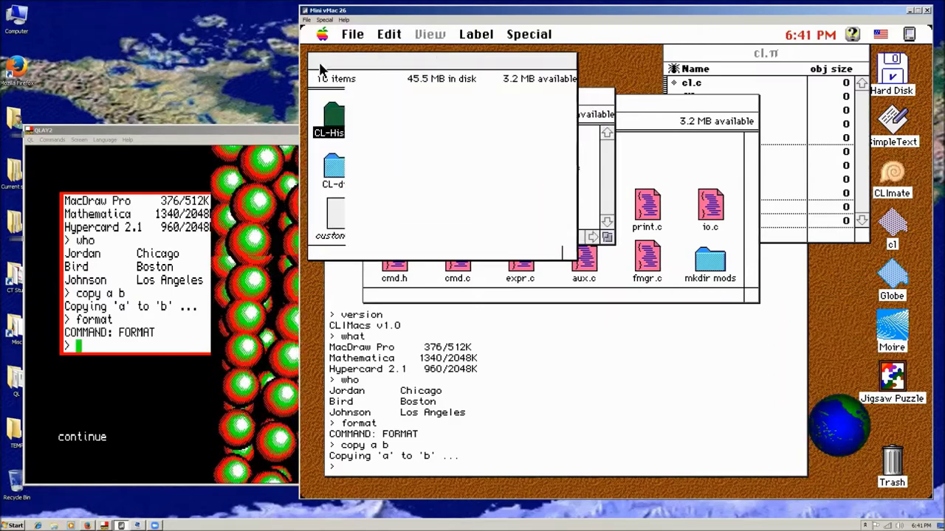
left_click(319, 62)
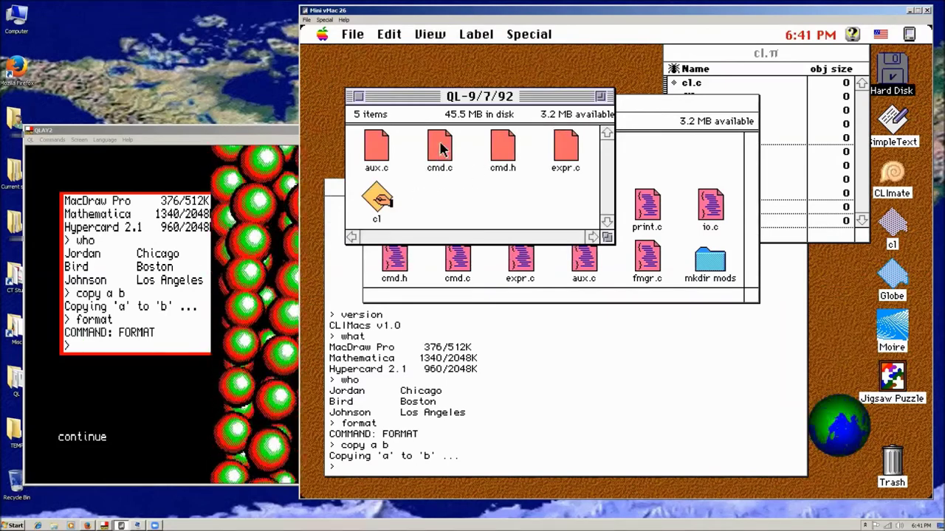
Open the cmd.c file from the QL-9/7/92 folder.
left_click(437, 144)
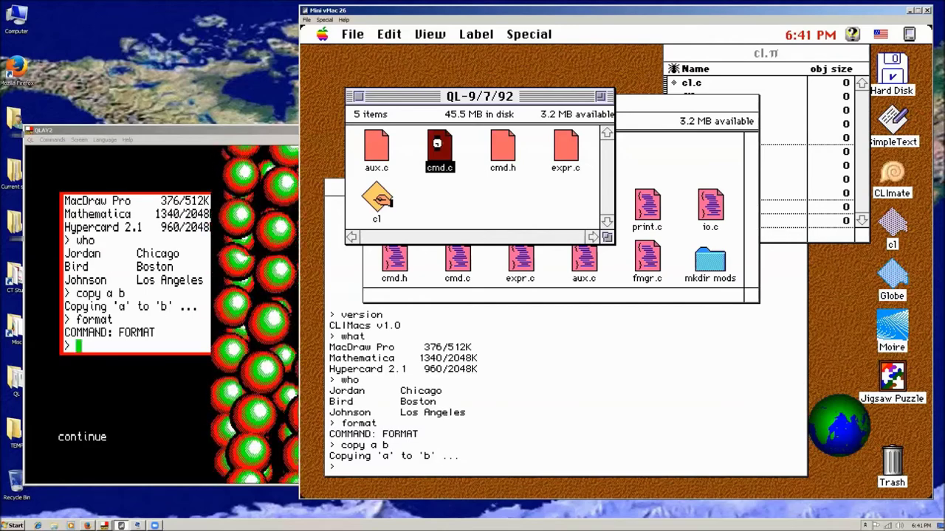
double_click(438, 145)
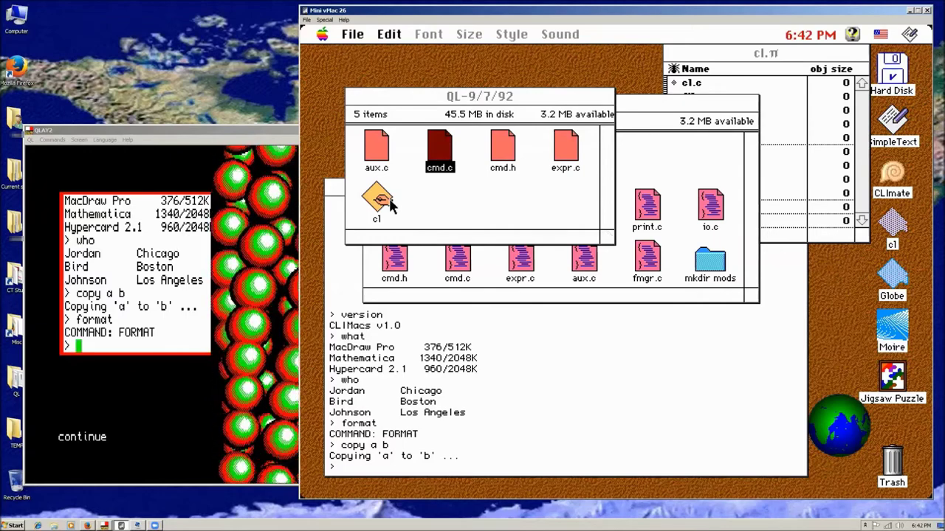
double_click(436, 173)
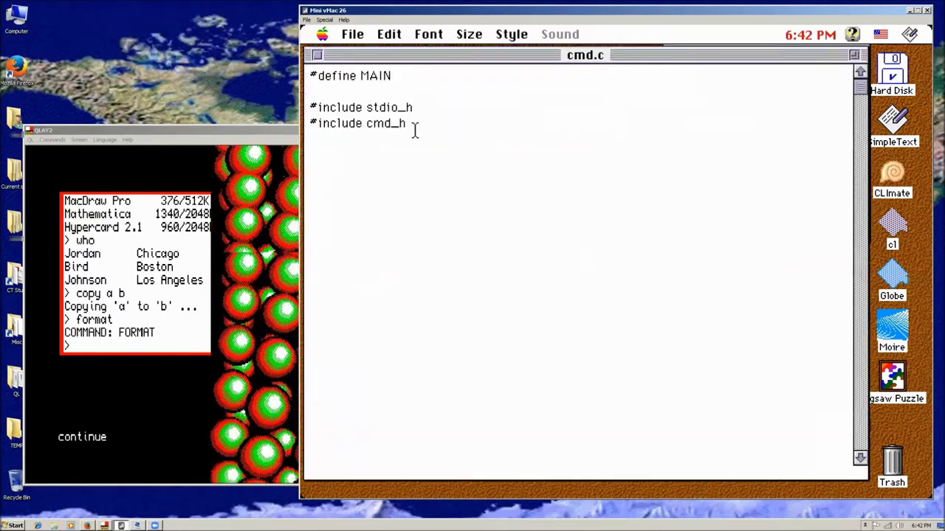
Highlight the stdio_h and cmd_h includes and the initQLscr call in the QL cmd.c, and close the file.
left_click_drag(373, 107, 416, 127)
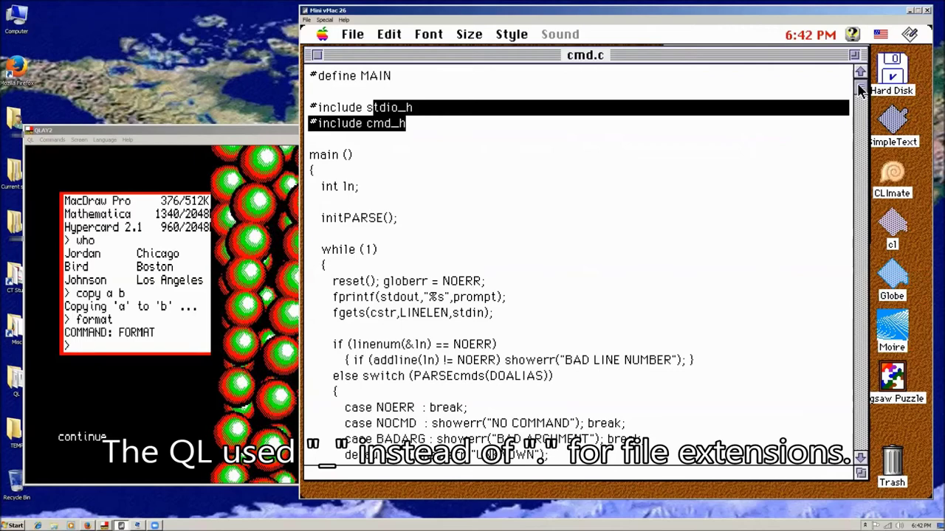
left_click_drag(859, 84, 860, 107)
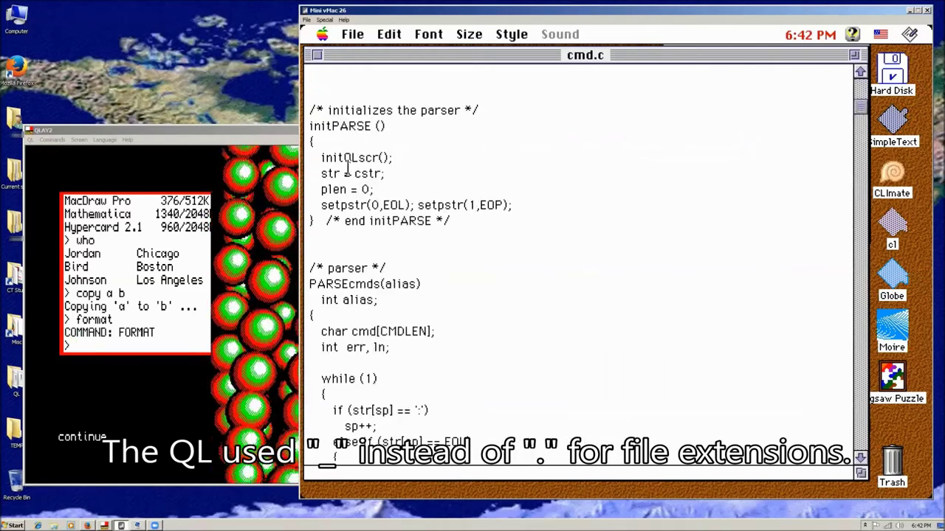
left_click_drag(325, 158, 358, 158)
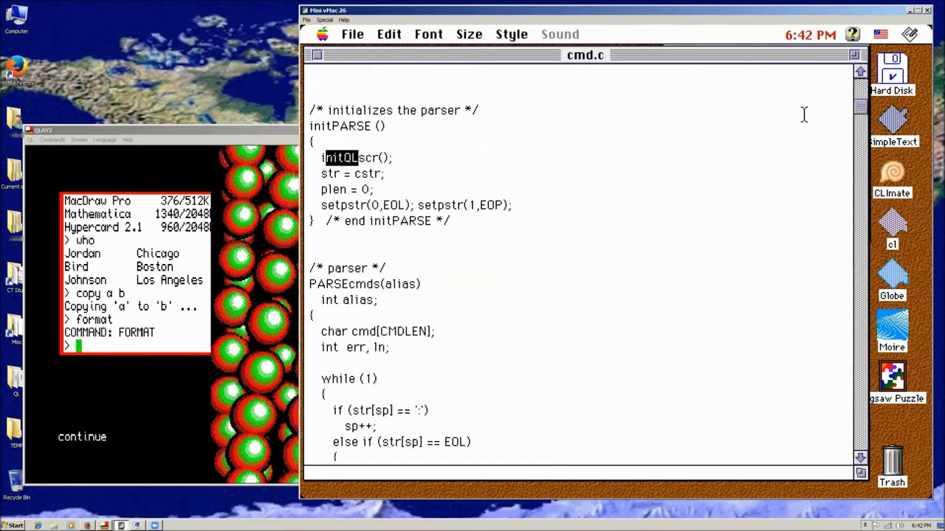
key("Home")
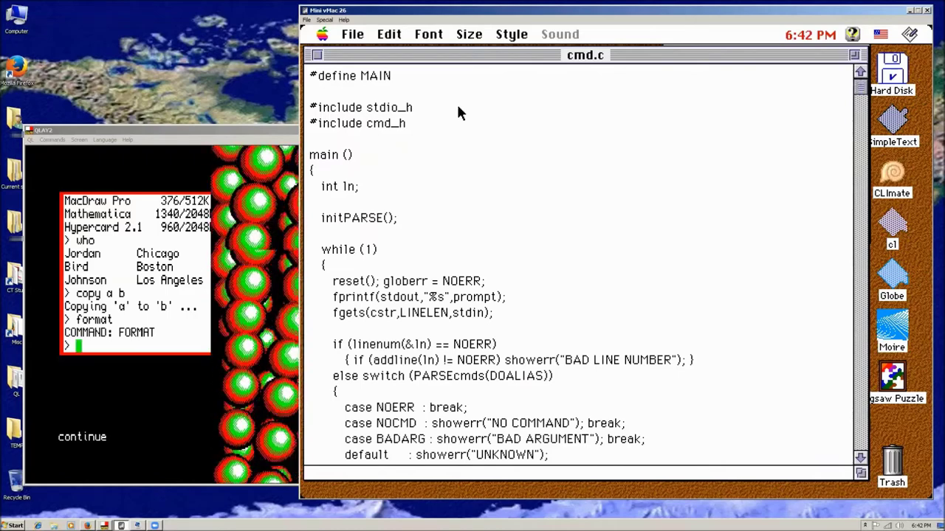
key("ctrl+w")
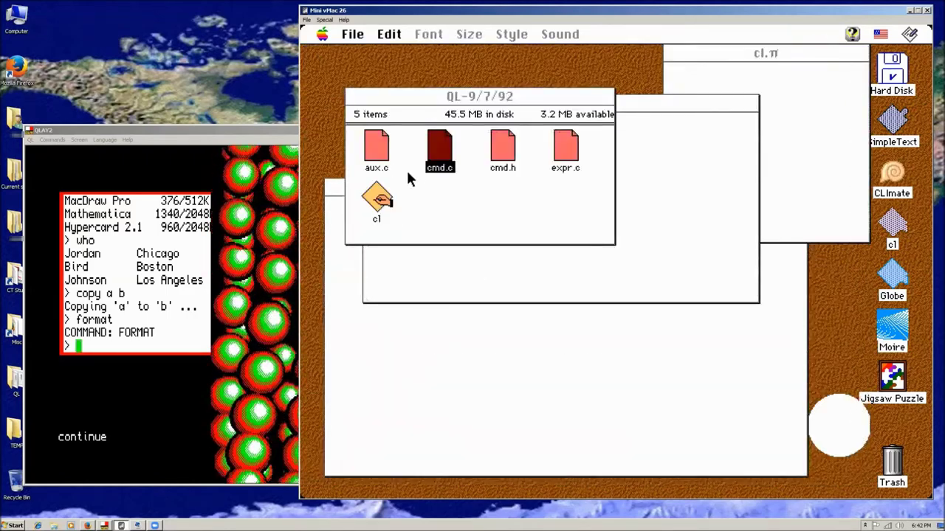
Open cmd.c from the CL-combo folder and highlight part of its standard library includes.
left_click(638, 157)
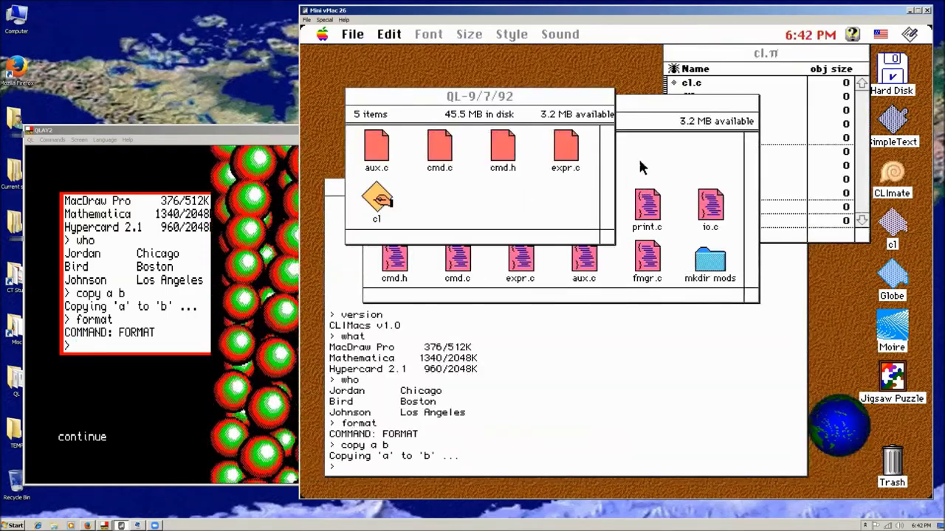
double_click(459, 262)
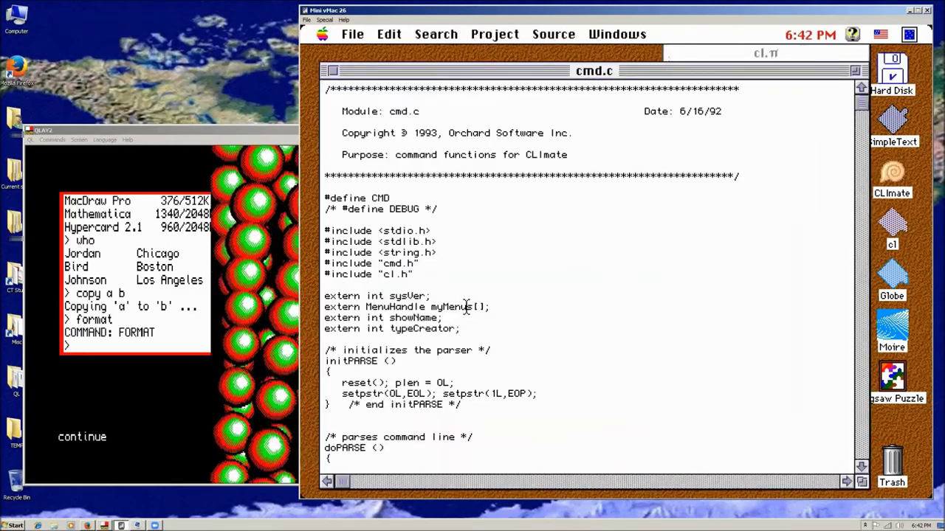
left_click_drag(432, 231, 402, 244)
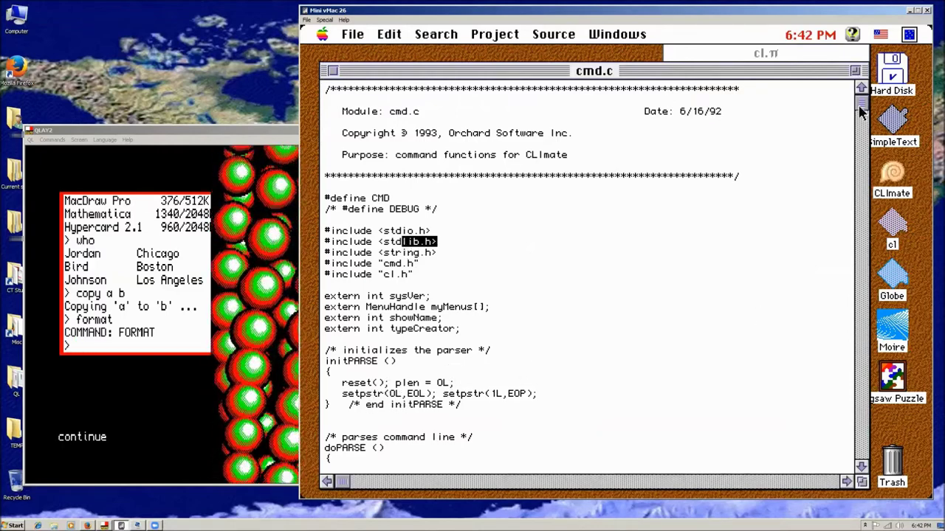
Show the PARSEcmds function in the CL-combo cmd.c and move its window aside to uncover the folder windows.
left_click_drag(861, 109, 861, 139)
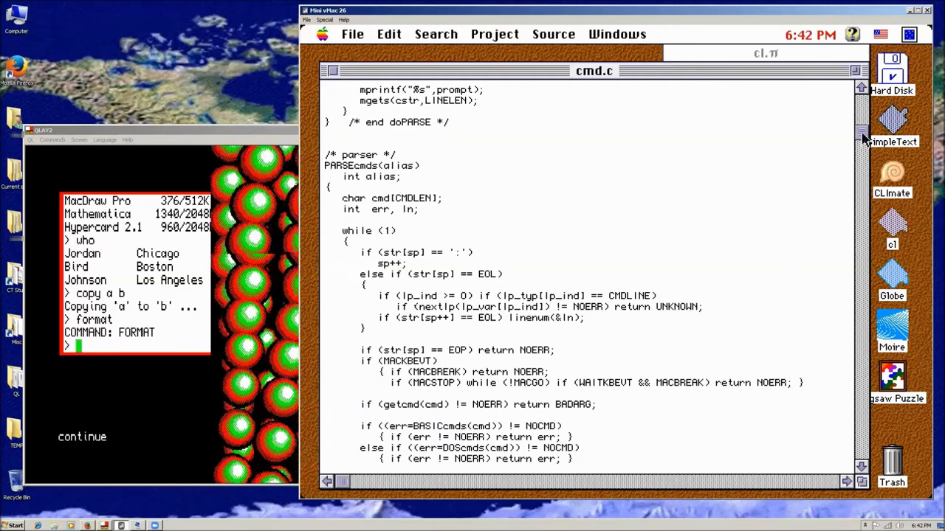
left_click_drag(865, 140, 863, 146)
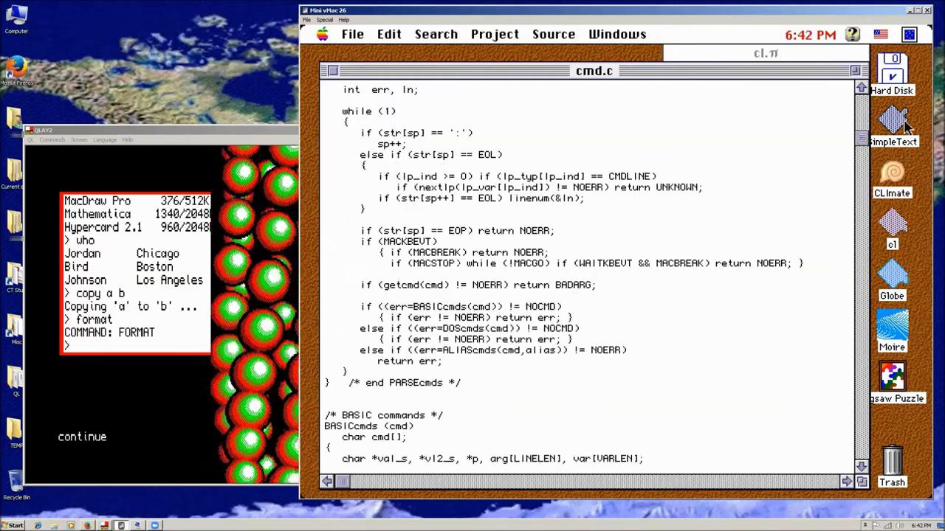
left_click(861, 88)
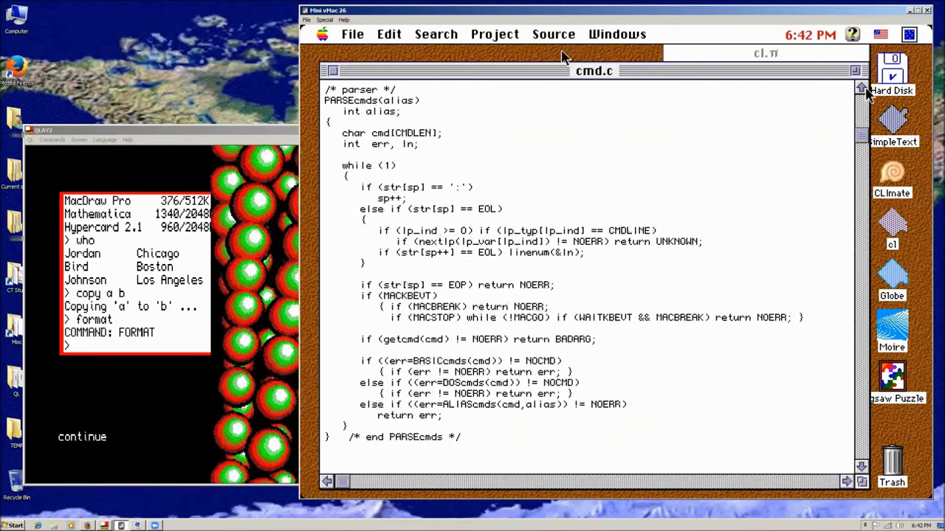
left_click_drag(391, 70, 720, 87)
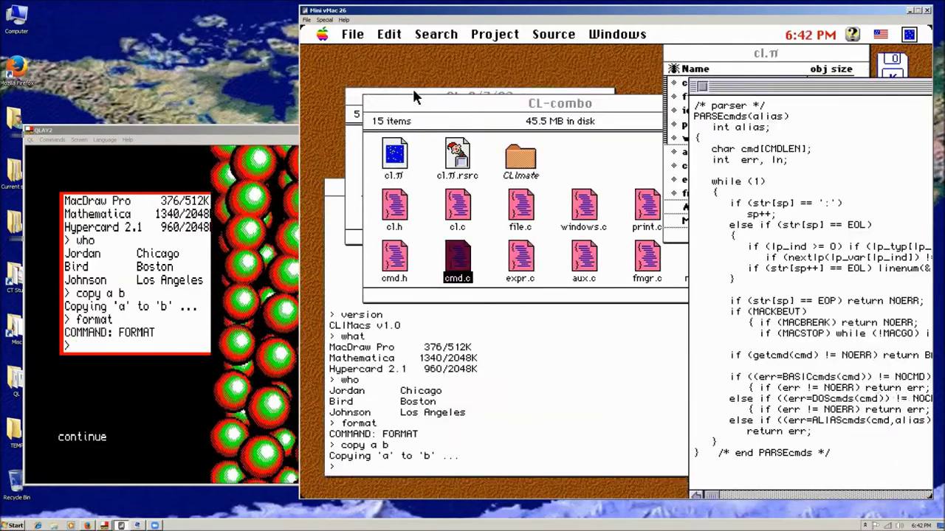
Reopen cmd.c from the QL-9/7/92 folder and examine its PARSEcmds function.
left_click(414, 93)
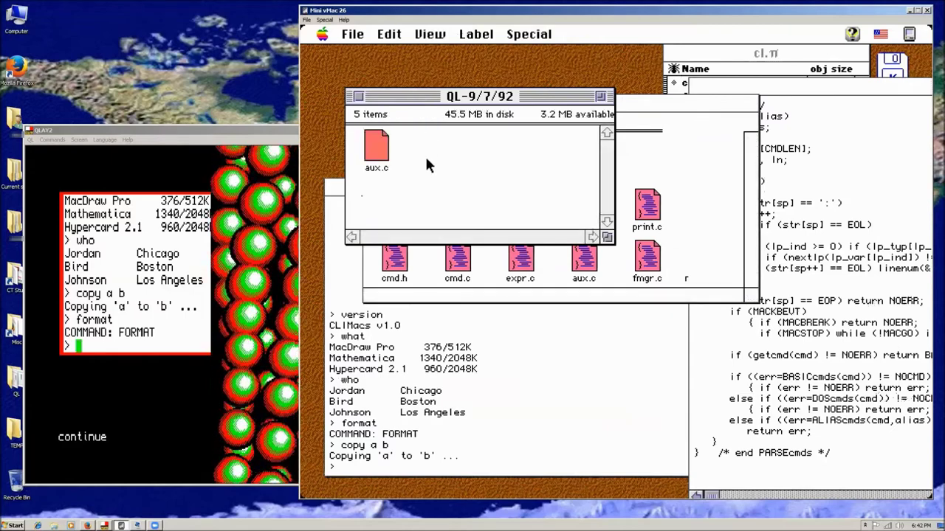
left_click(440, 142)
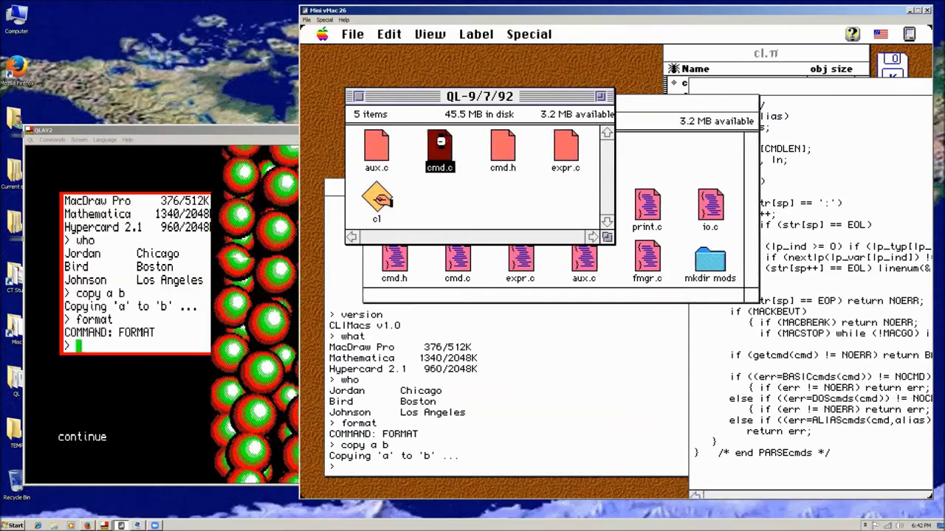
double_click(443, 146)
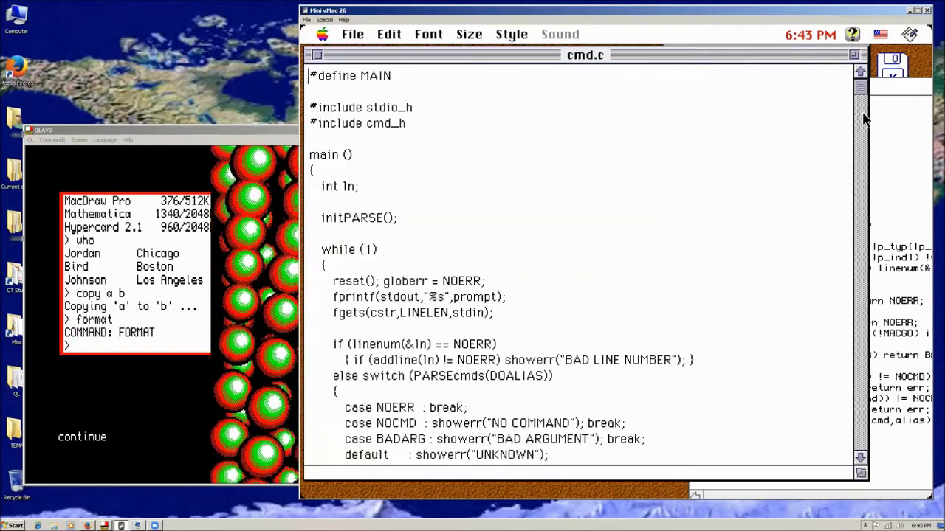
left_click(861, 410)
left_click(861, 402)
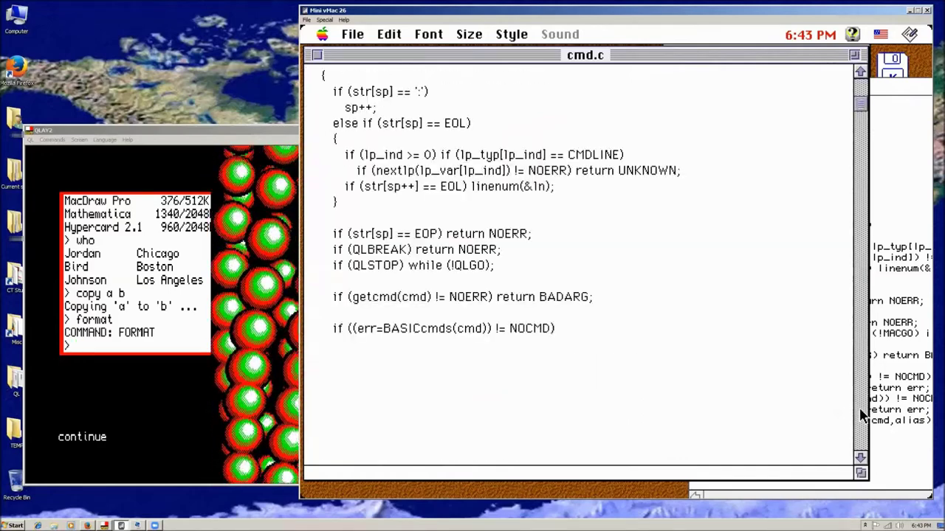
left_click(860, 71)
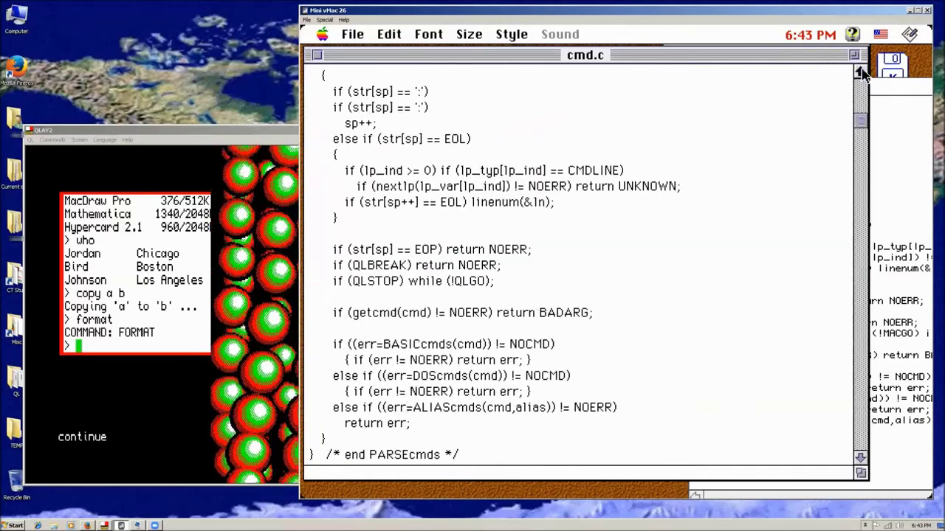
left_click(860, 71)
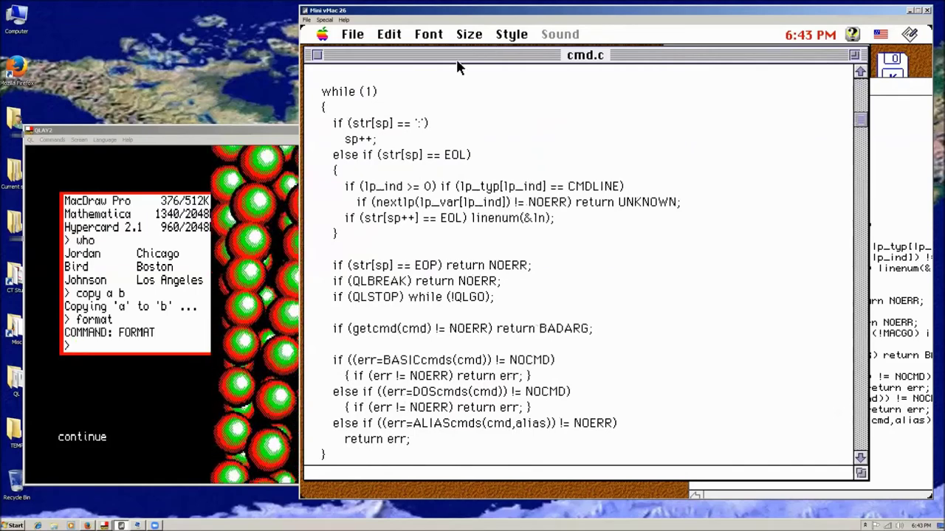
Reformat all text of the QL cmd.c in a smaller, monospaced font matching the CL-combo listing.
left_click_drag(389, 39, 413, 162)
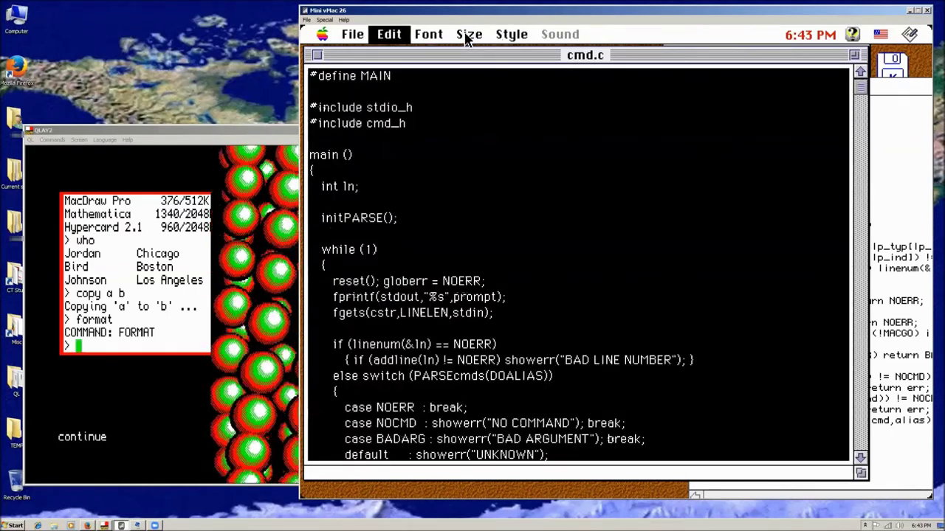
left_click_drag(467, 38, 471, 68)
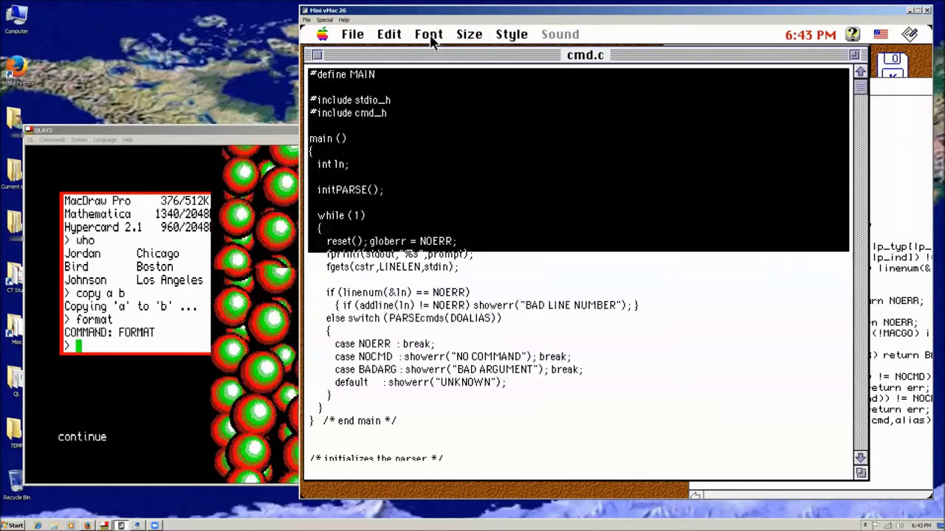
left_click_drag(427, 39, 447, 131)
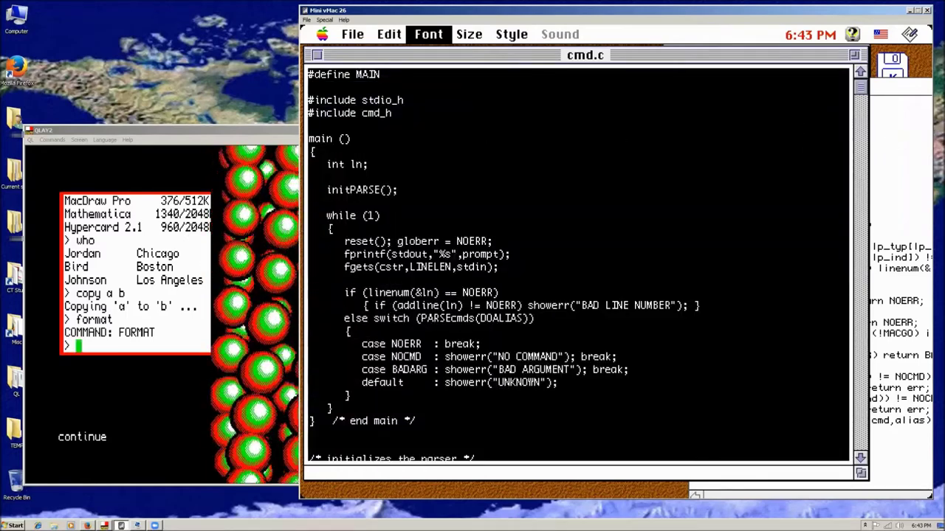
left_click_drag(469, 34, 473, 47)
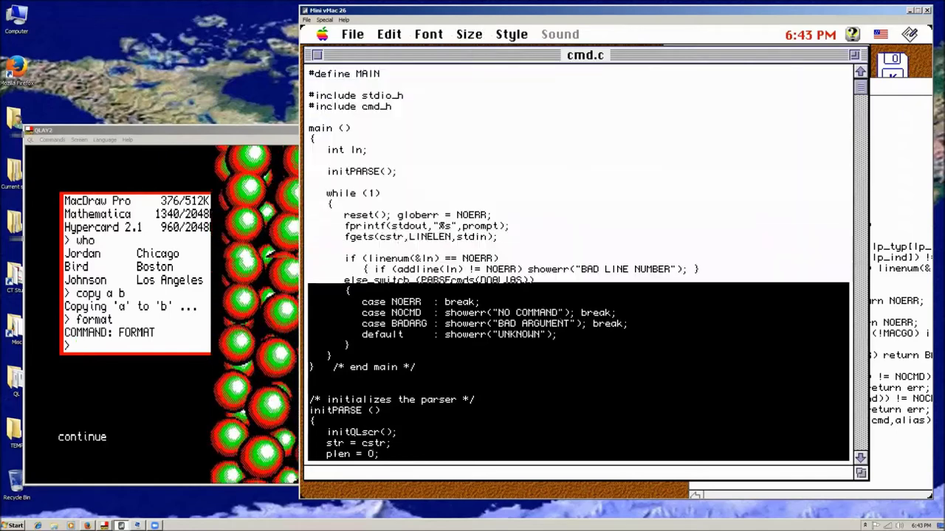
Show PARSEcmds in the QL cmd.c and place the CL-combo cmd.c window beside it for comparison.
left_click(861, 410)
left_click(861, 458)
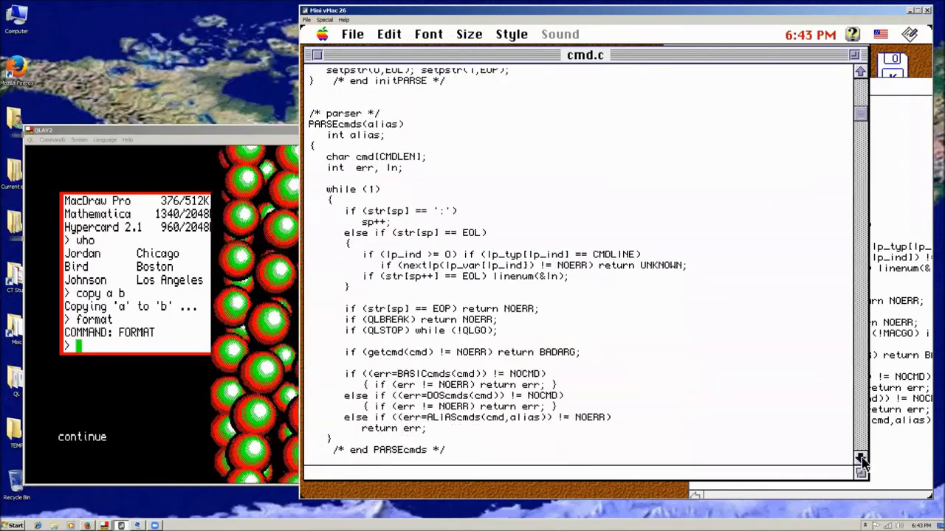
left_click(892, 224)
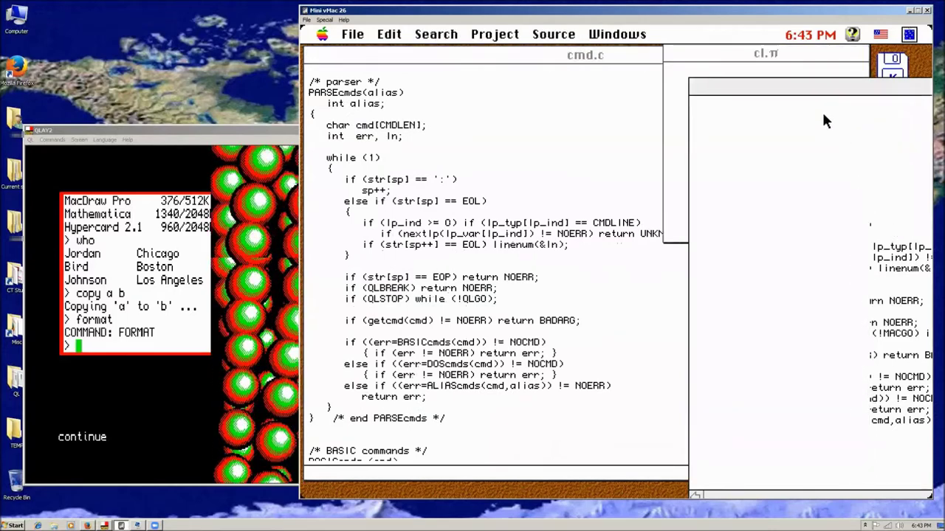
left_click_drag(778, 86, 621, 48)
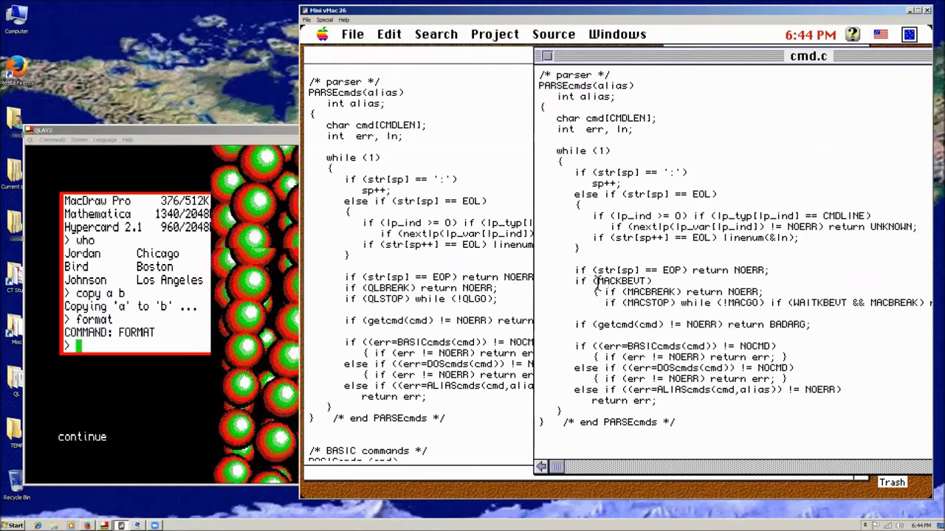
Highlight the MACKBEVT block in the CL-combo PARSEcmds and the matching QLBREAK and QLSTOP lines in the QL version.
left_click_drag(576, 280, 684, 316)
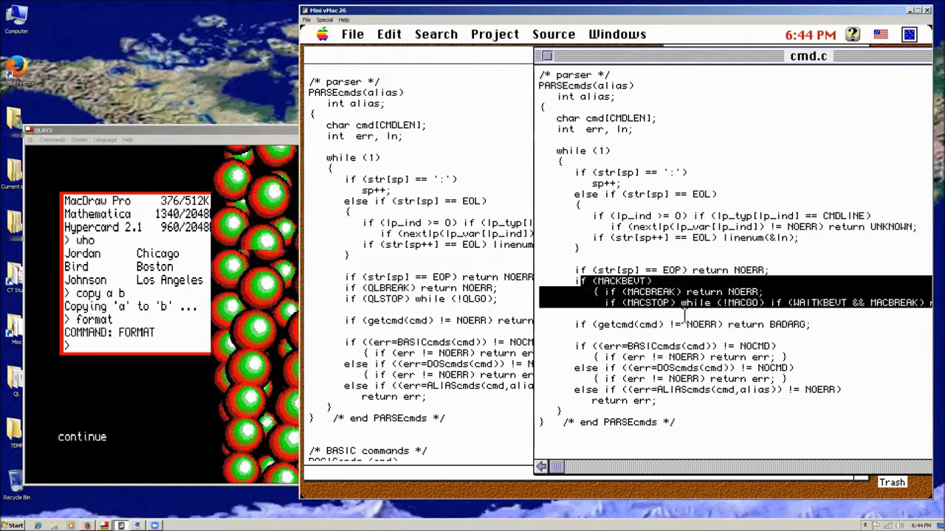
left_click(394, 298)
left_click_drag(345, 288, 498, 299)
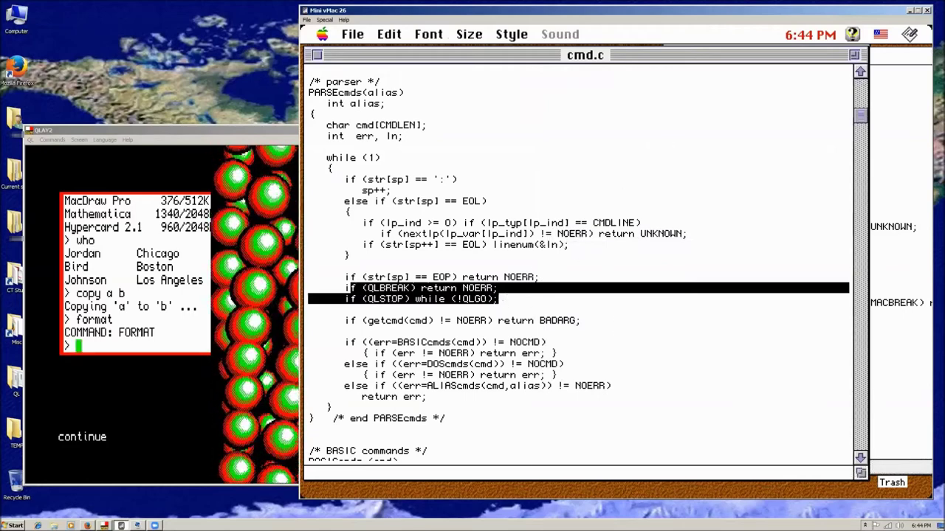
Close the CL-combo cmd.c window and move the QL cmd.c window low on the Mac desktop to uncover the folders.
left_click(882, 142)
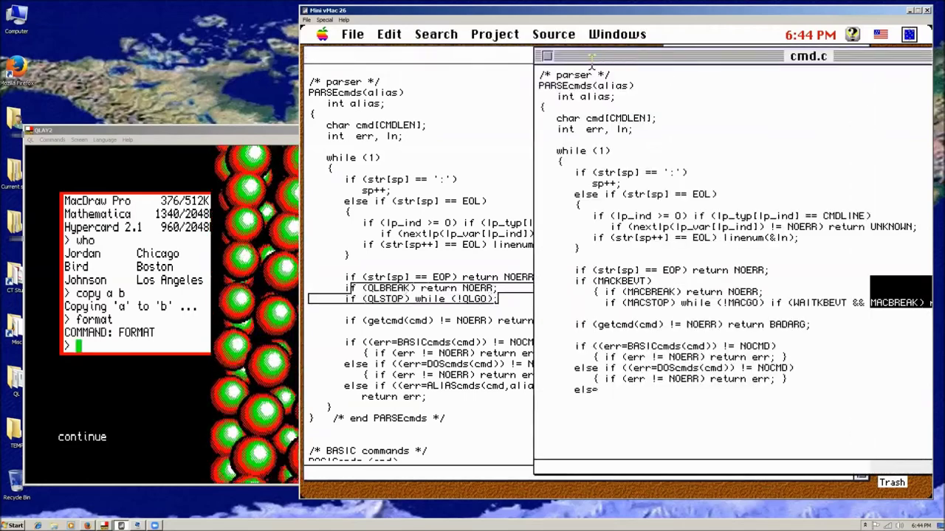
left_click(546, 57)
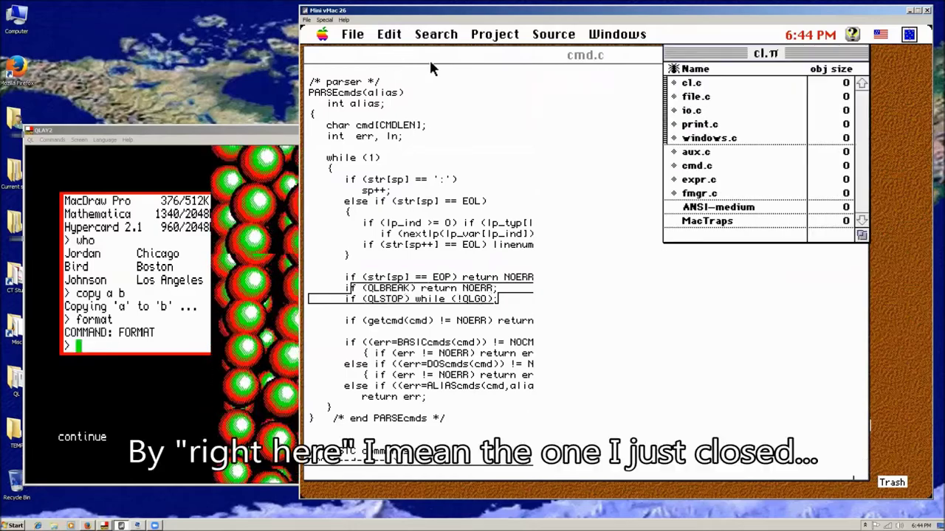
left_click(353, 52)
left_click_drag(353, 53, 504, 351)
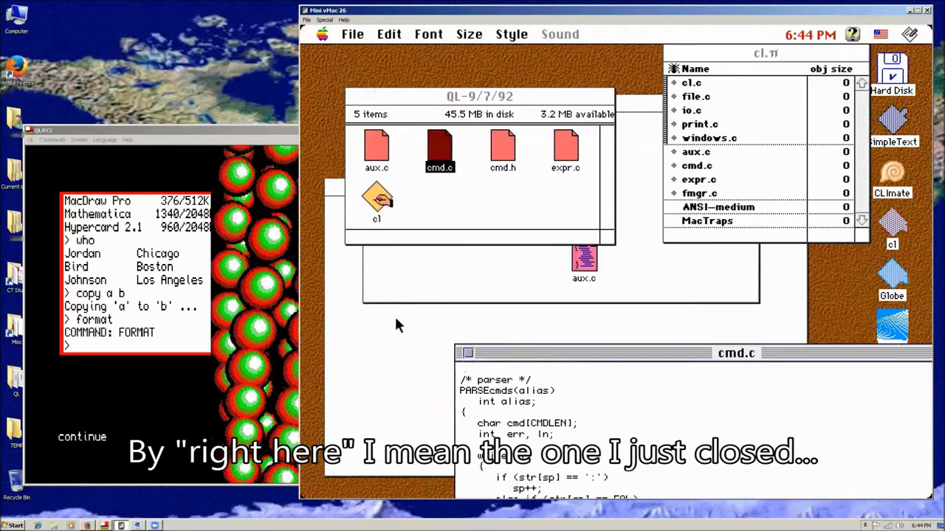
Highlight the QLBREAK and QLSTOP lines in the QL cmd.c again and close that file without saving.
left_click(384, 333)
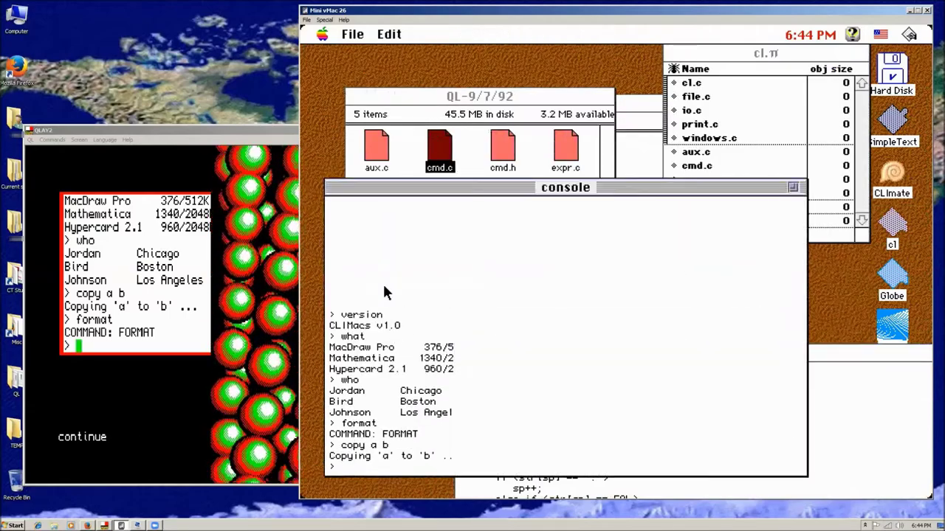
left_click(831, 397)
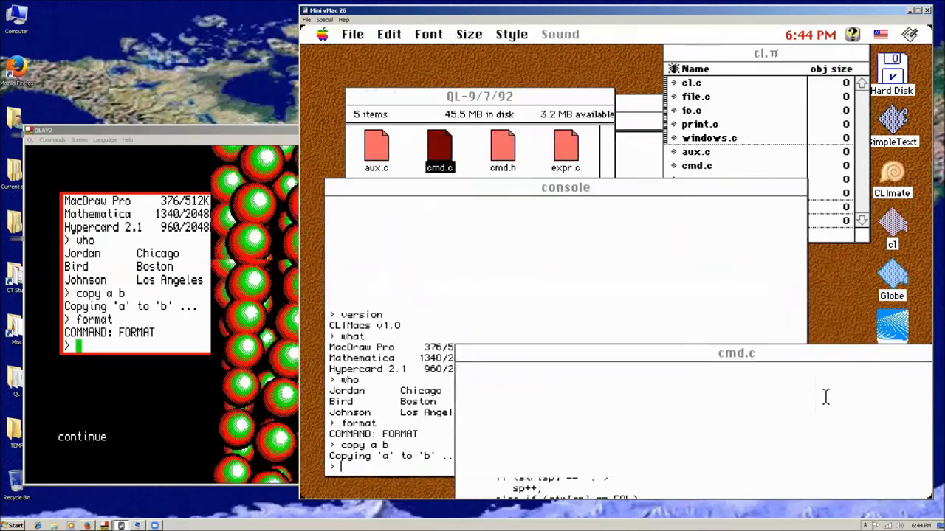
left_click_drag(666, 354, 582, 100)
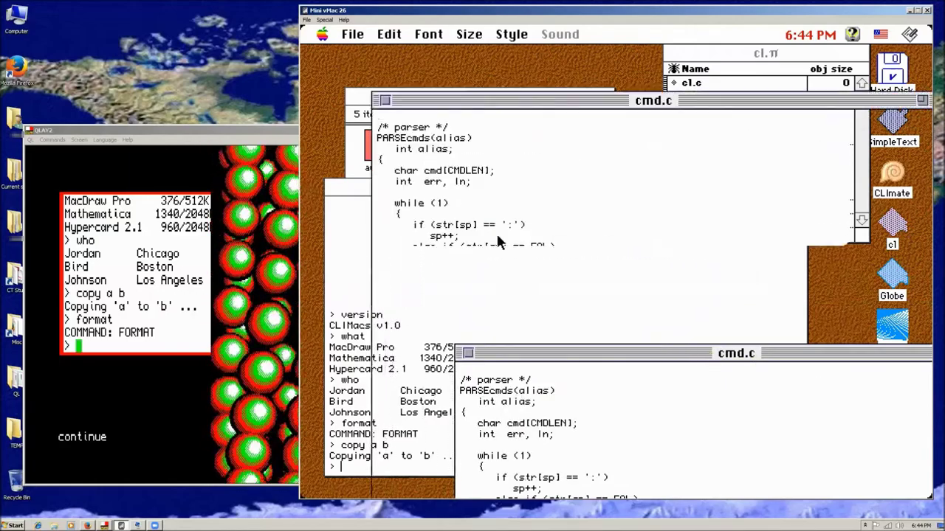
left_click_drag(413, 332, 566, 344)
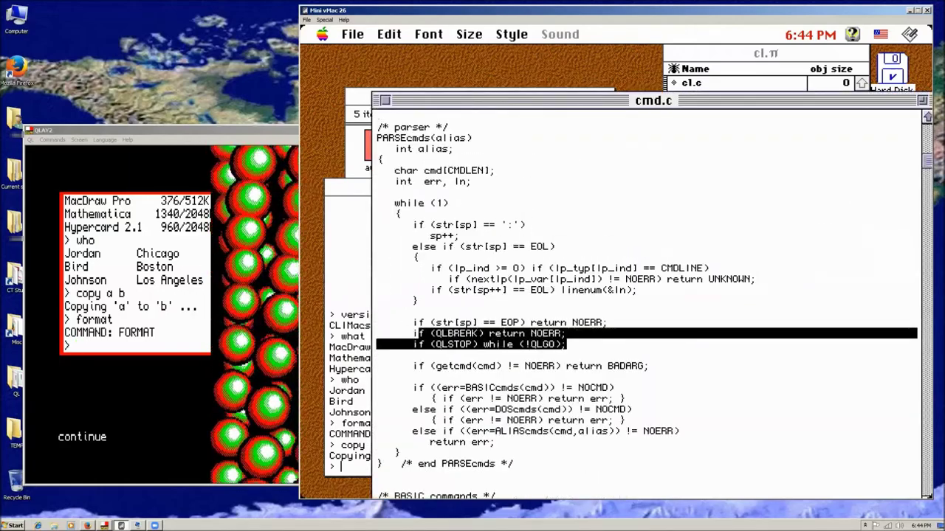
key("alt+w")
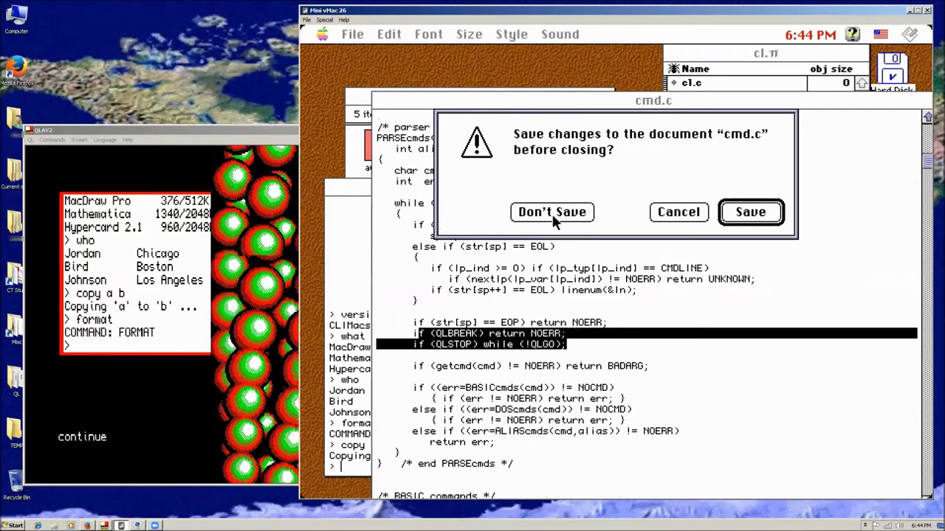
left_click(551, 212)
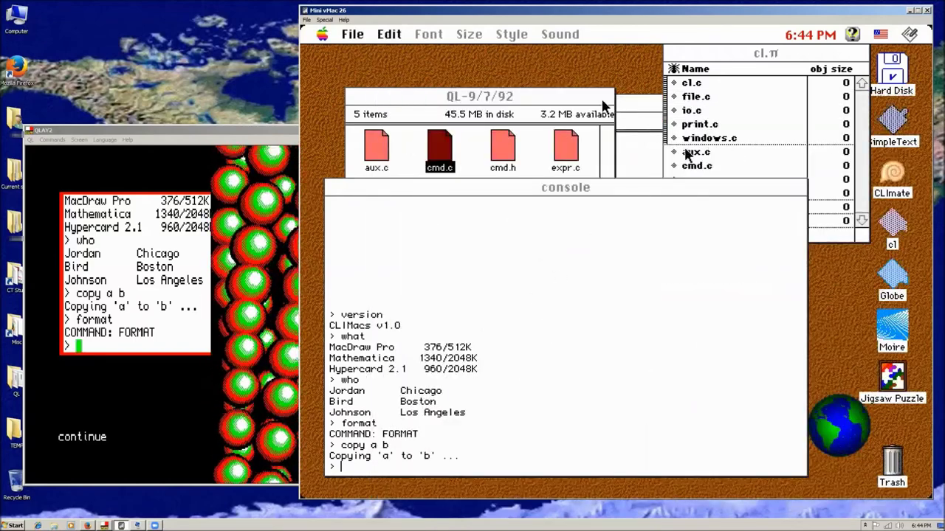
Open io.c from the cl.π project, examine the break handling in its vmprintf function, and close the file.
left_click(698, 102)
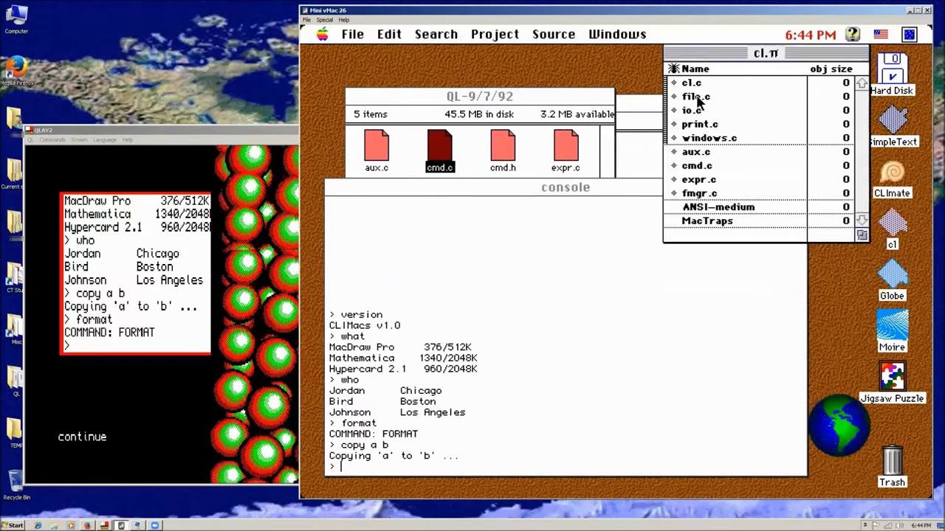
double_click(693, 111)
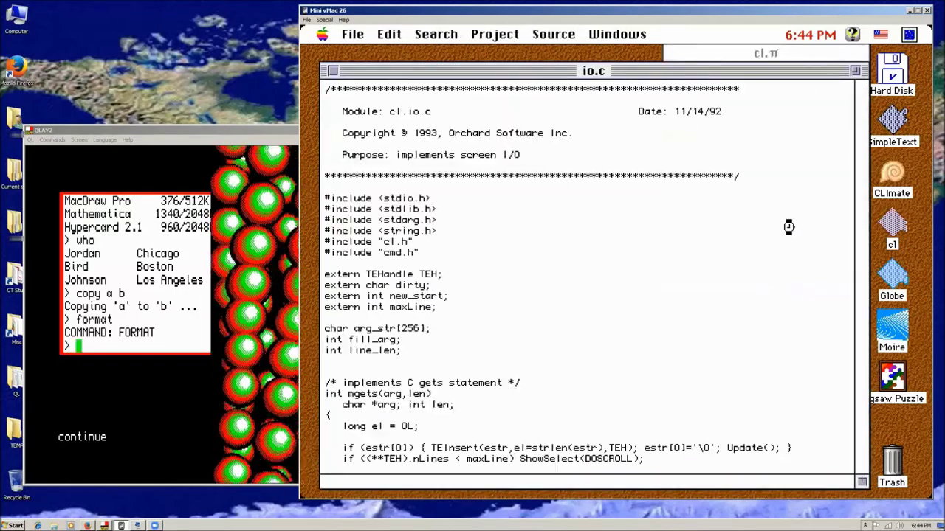
left_click(864, 381)
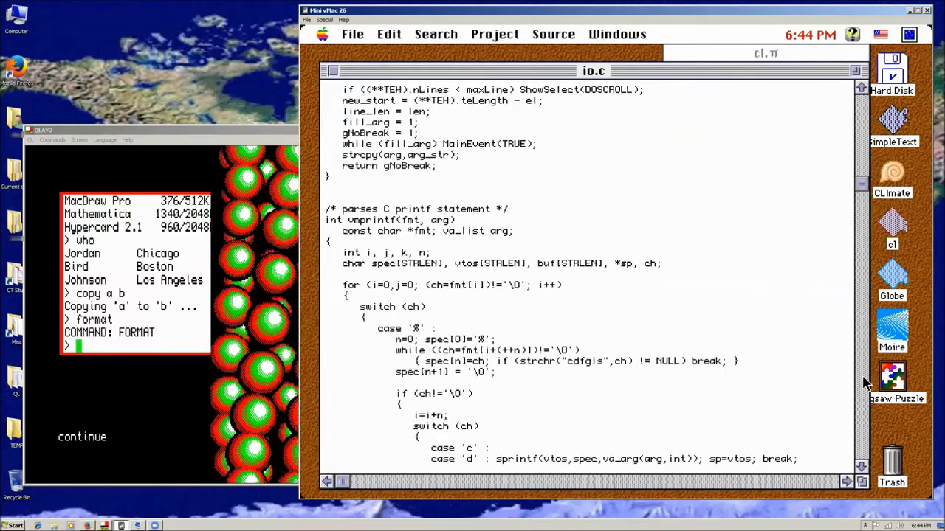
left_click(863, 382)
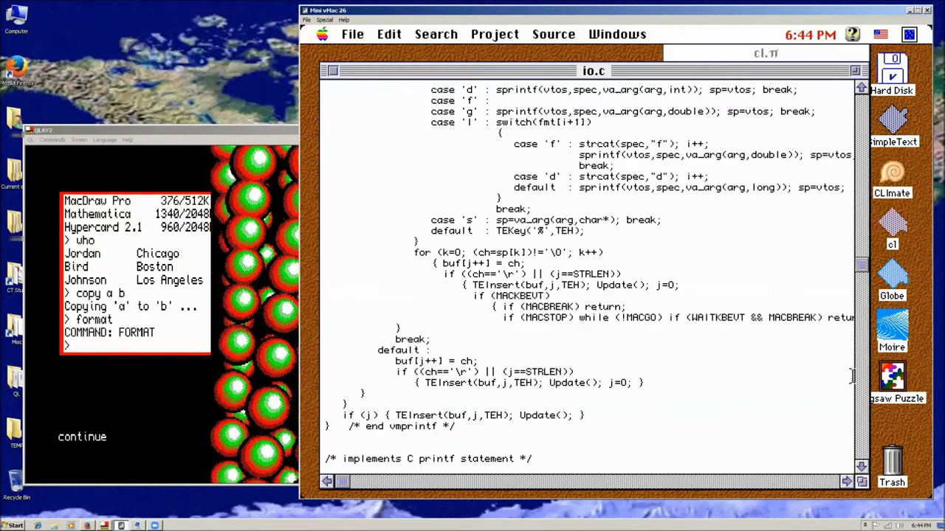
left_click(864, 119)
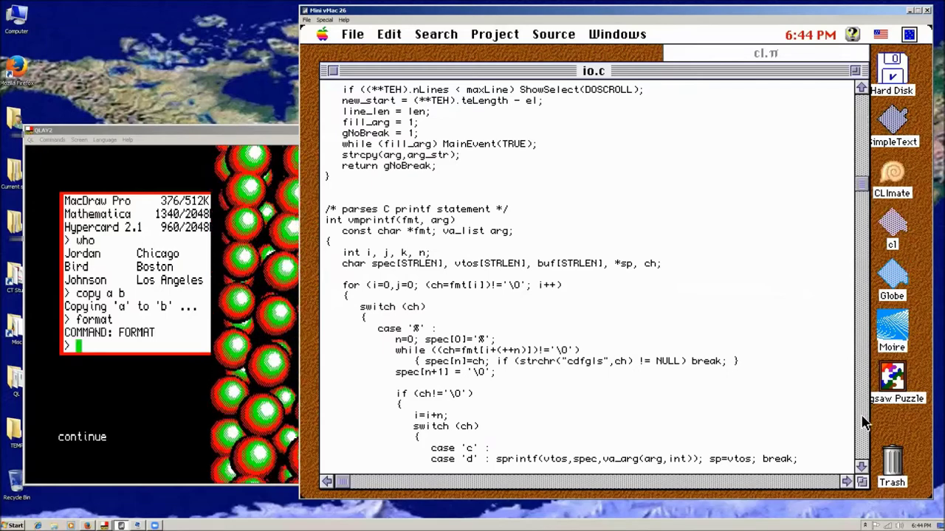
key("alt+w")
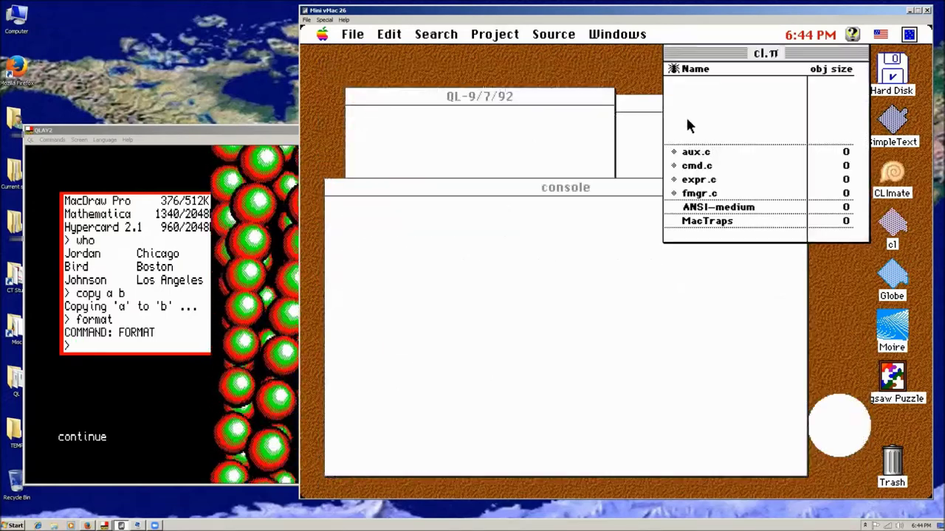
Open the project's cmd.c, highlight the MACKBEVT block in PARSEcmds, and close the file.
double_click(699, 169)
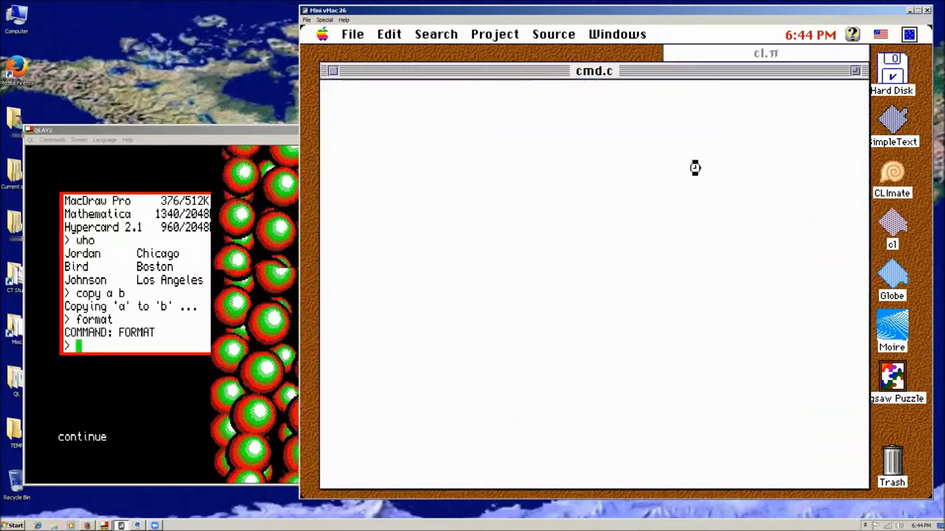
left_click(862, 392)
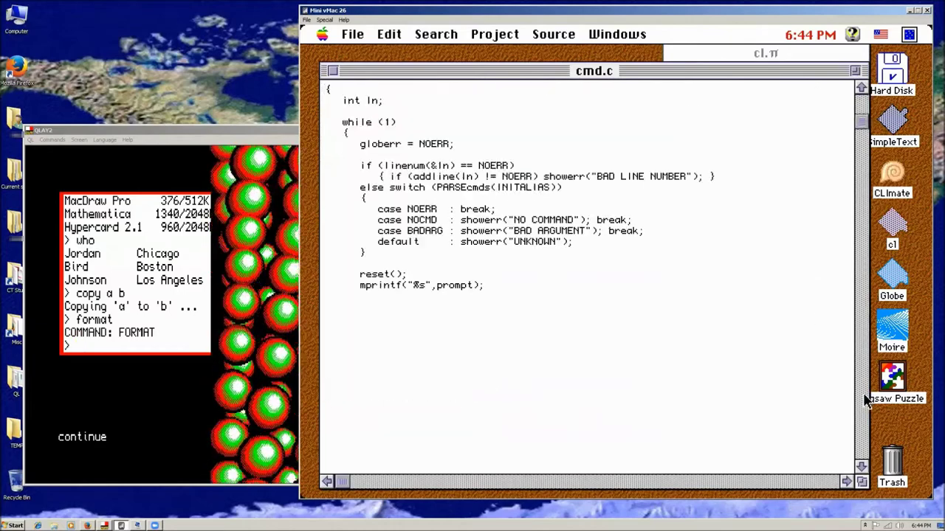
left_click(863, 380)
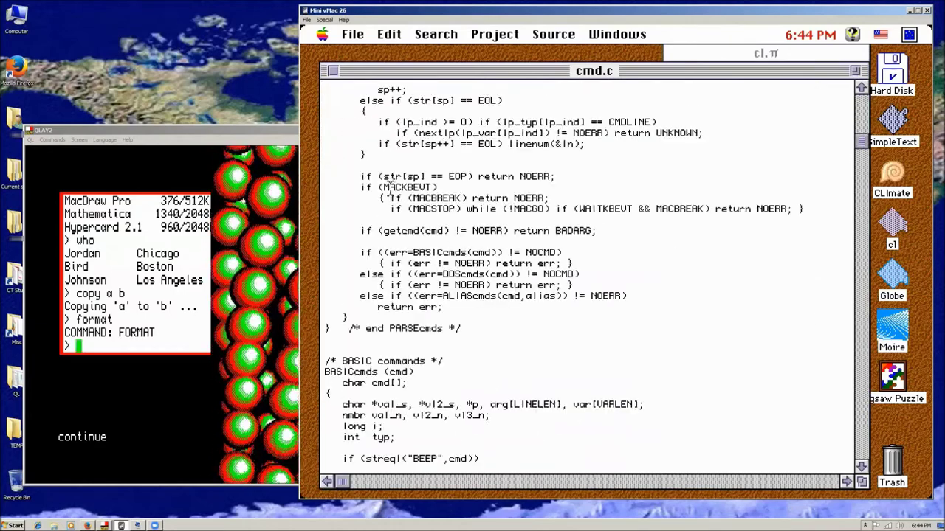
left_click_drag(381, 187, 684, 224)
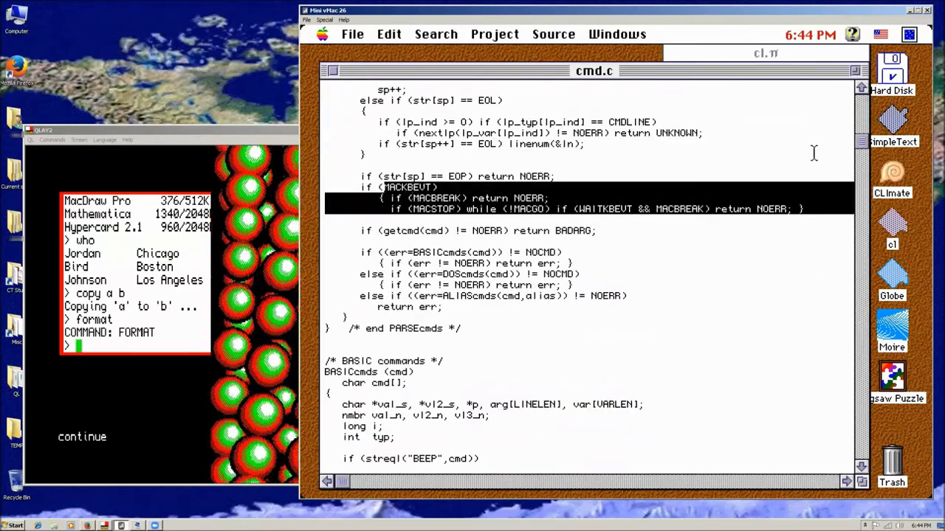
key("alt+w")
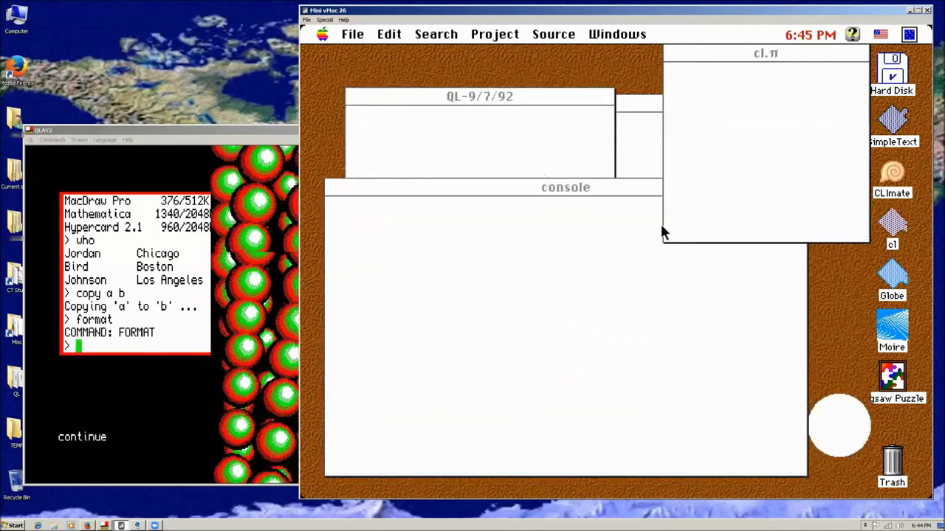
Launch CLImate from the Mac desktop and close the QL-9/7/92 and other open folder windows.
left_click(897, 182)
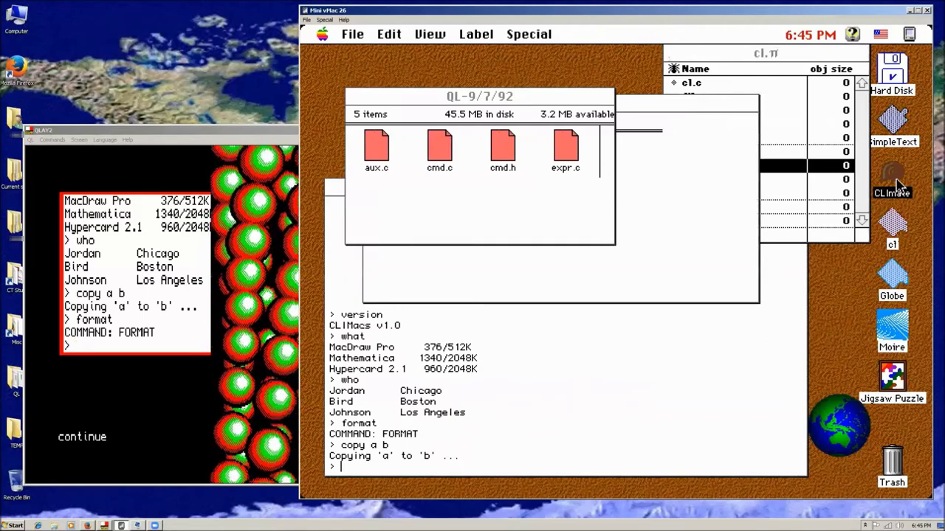
double_click(898, 182)
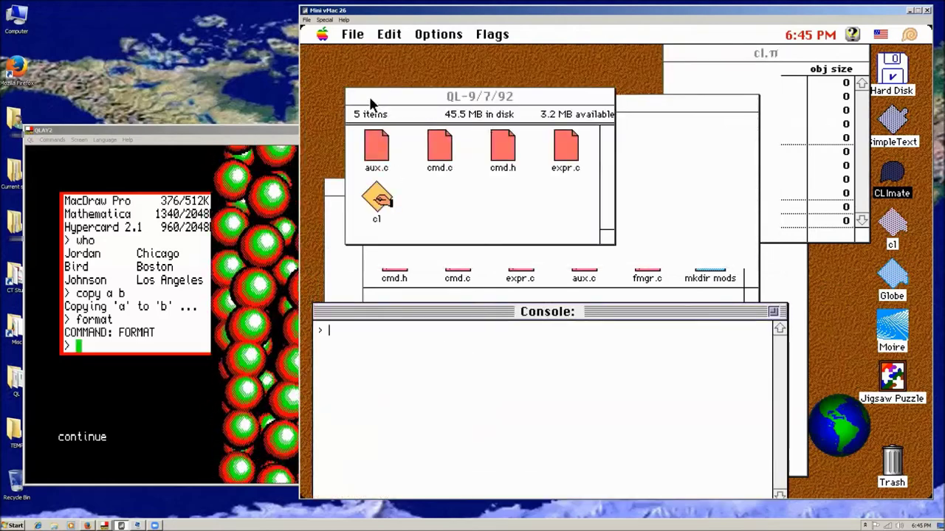
left_click(643, 141)
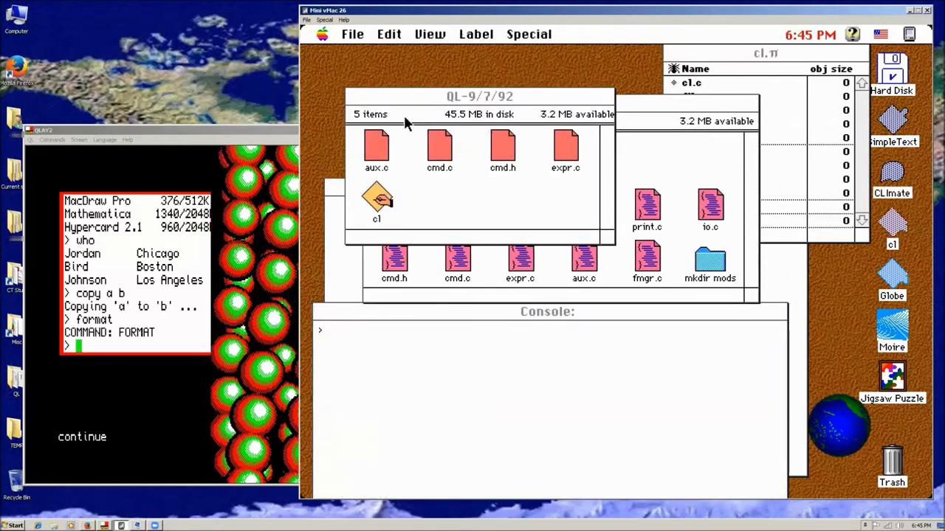
left_click(368, 100)
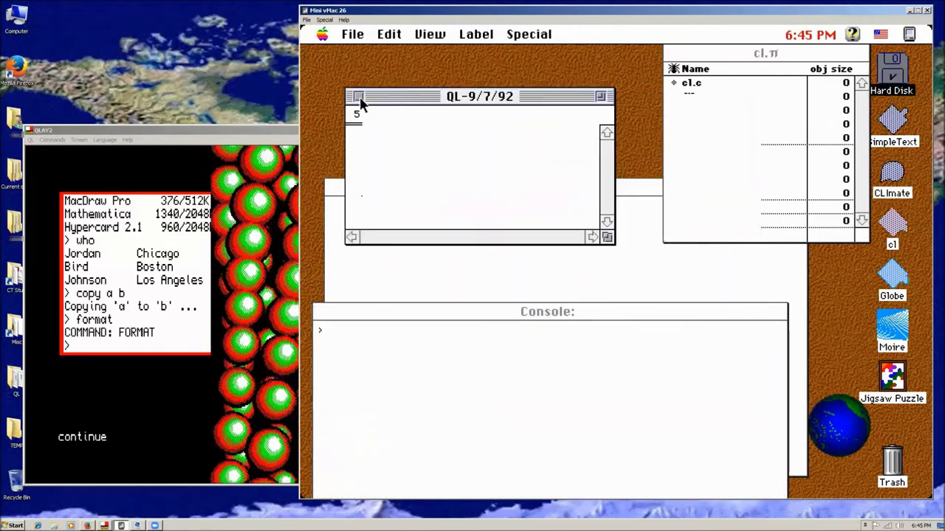
left_click(358, 97)
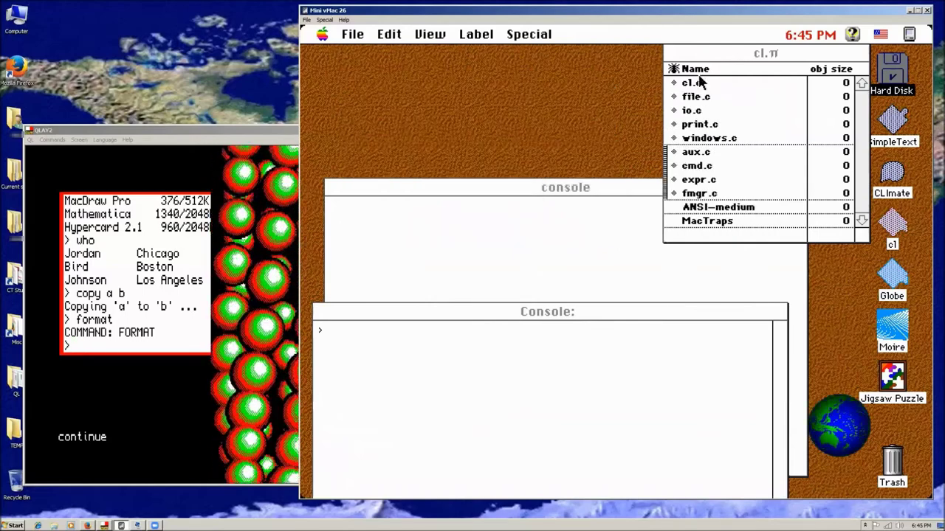
Quit the development environment holding the cl.π project.
left_click(734, 54)
left_click(353, 34)
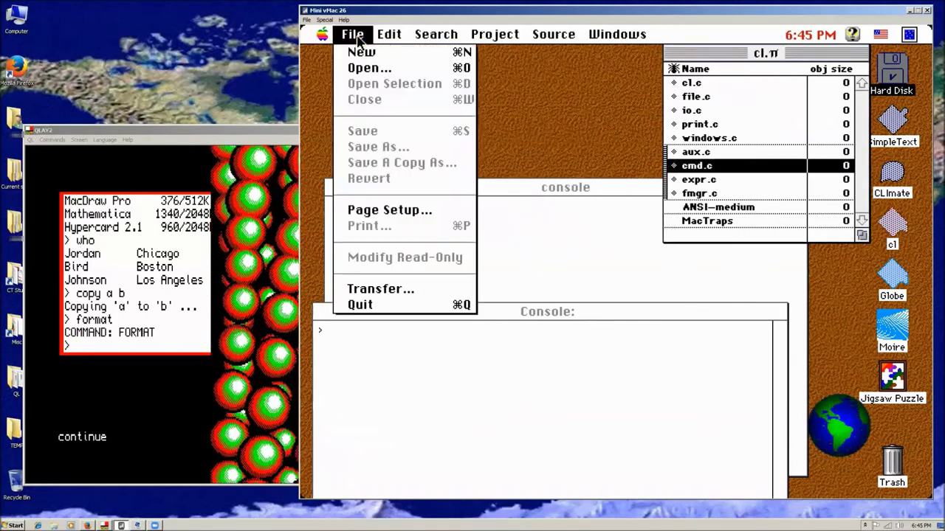
left_click_drag(357, 41, 375, 305)
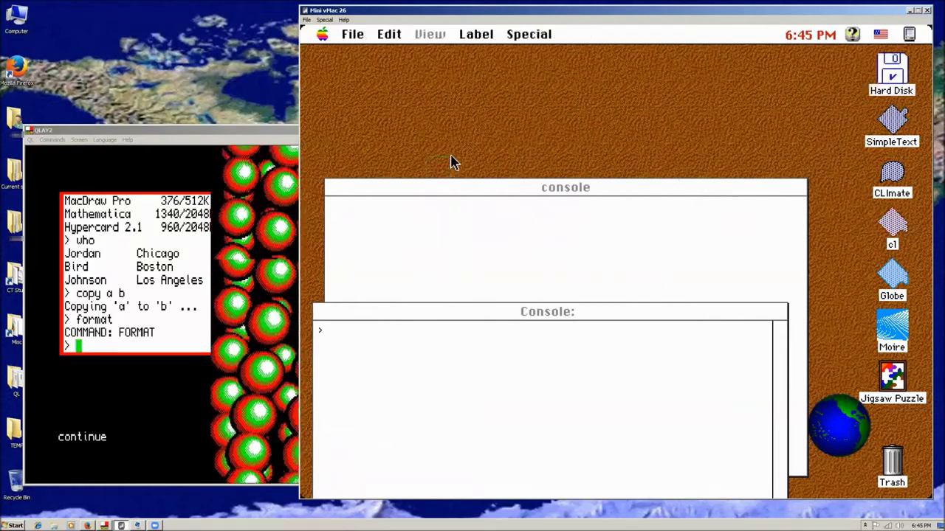
Arrange the CLImate console above the cl console so that both command areas are visible.
left_click(440, 316)
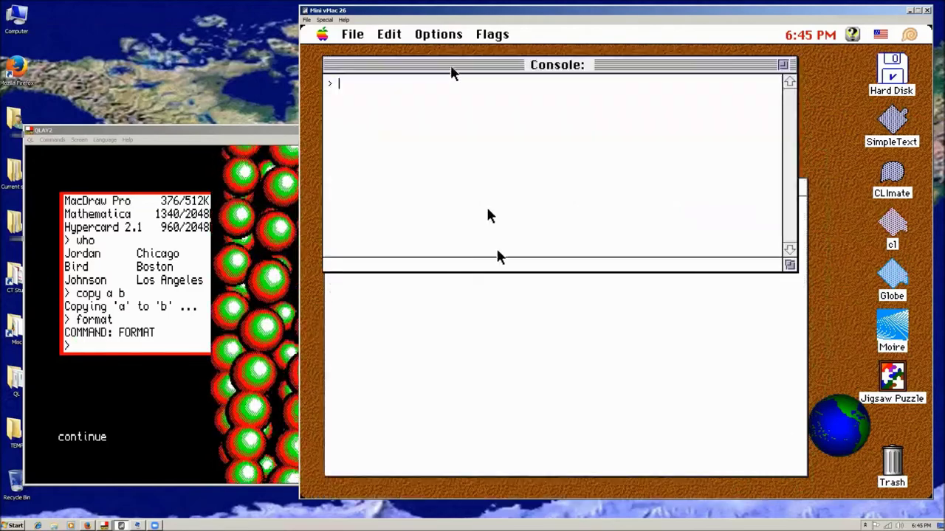
left_click(498, 321)
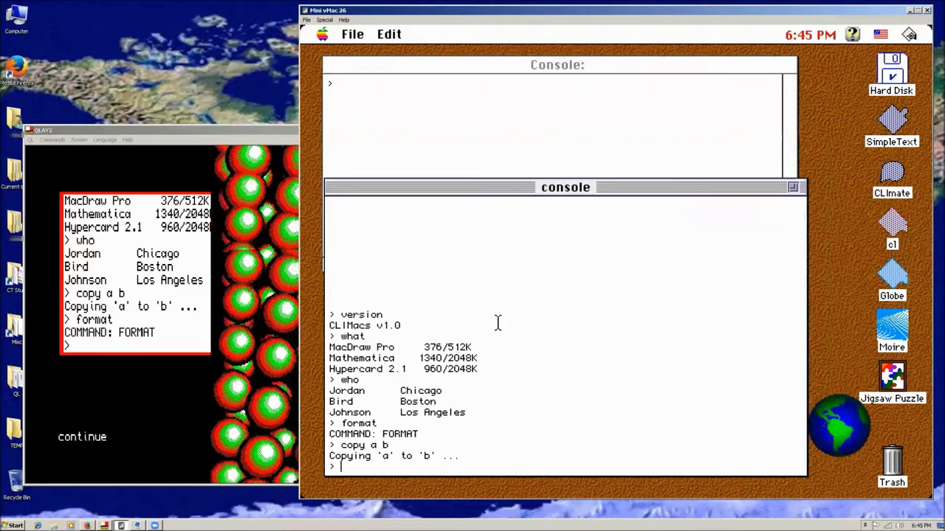
left_click_drag(474, 183, 471, 190)
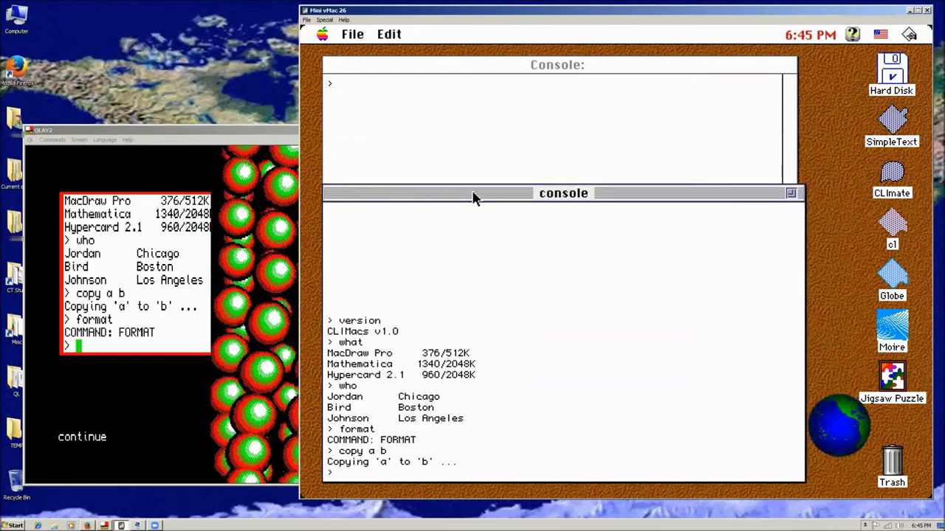
Activate the CLImate console and run the version command.
left_click(482, 139)
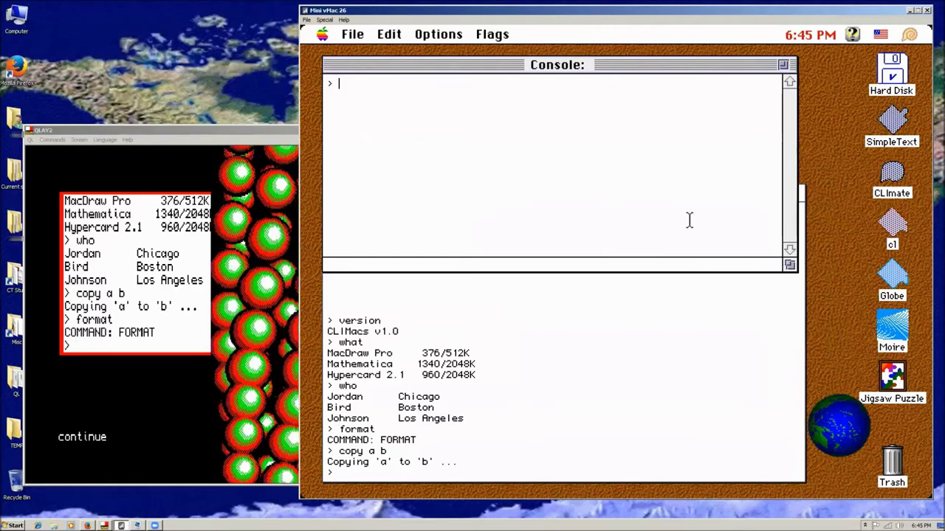
left_click(607, 290)
left_click(563, 160)
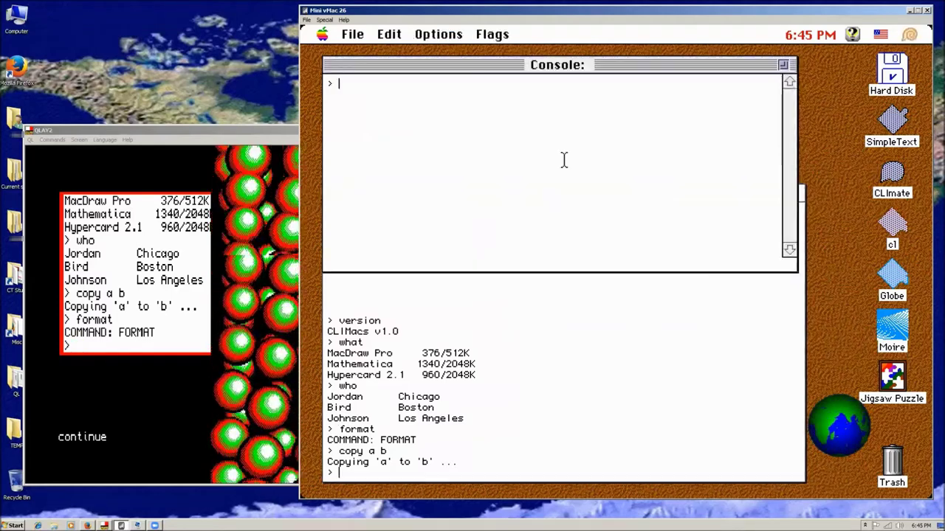
type("version")
key("Return")
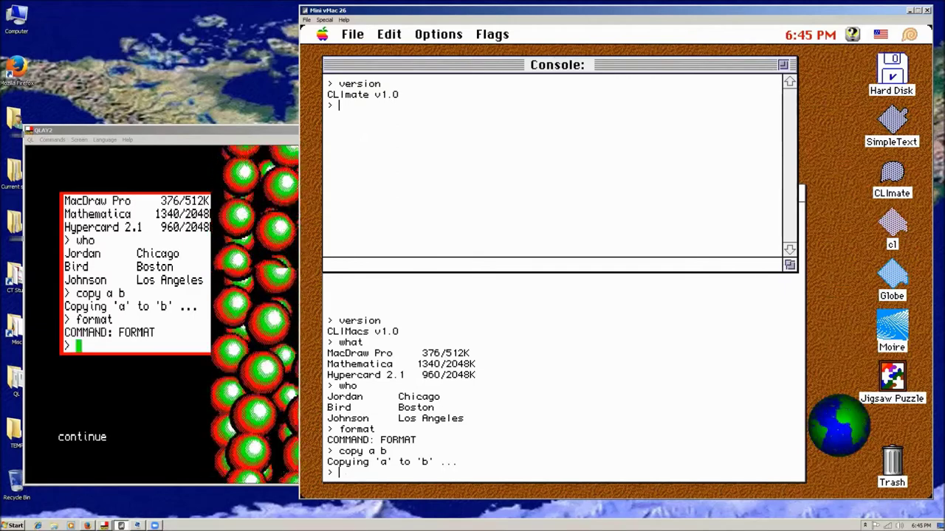
Copy the cl file to cl2 with CLImate's copy command, answering y to the confirmation.
type("copy a")
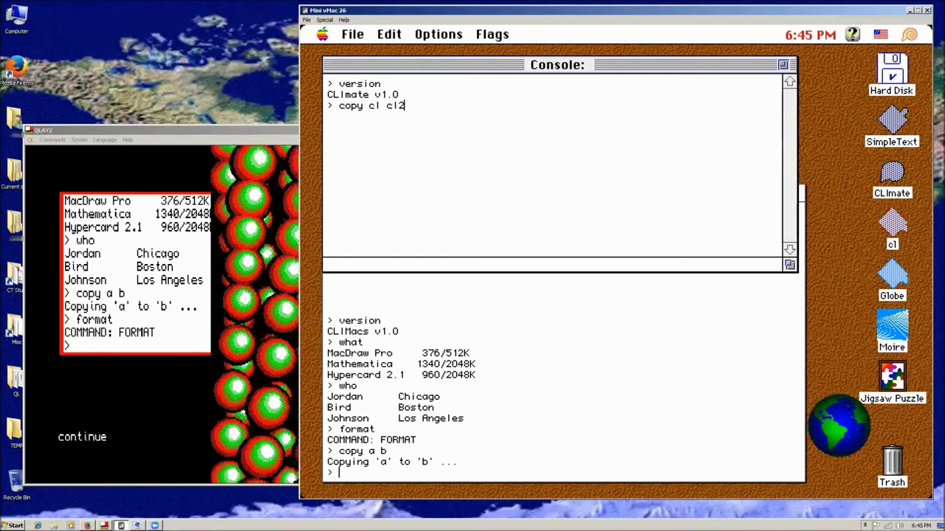
key("Return")
key("y")
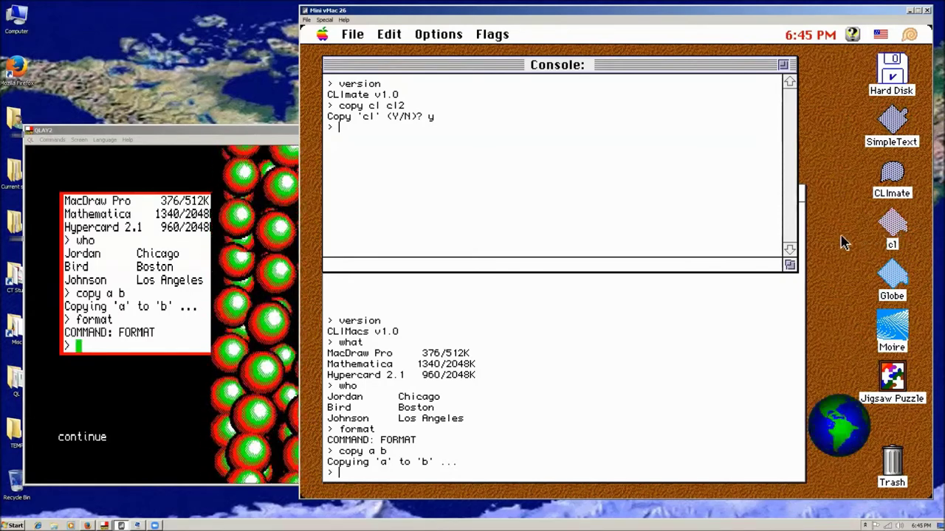
List the desktop files with CLImate's dir command and switch back to the cl console.
type("d")
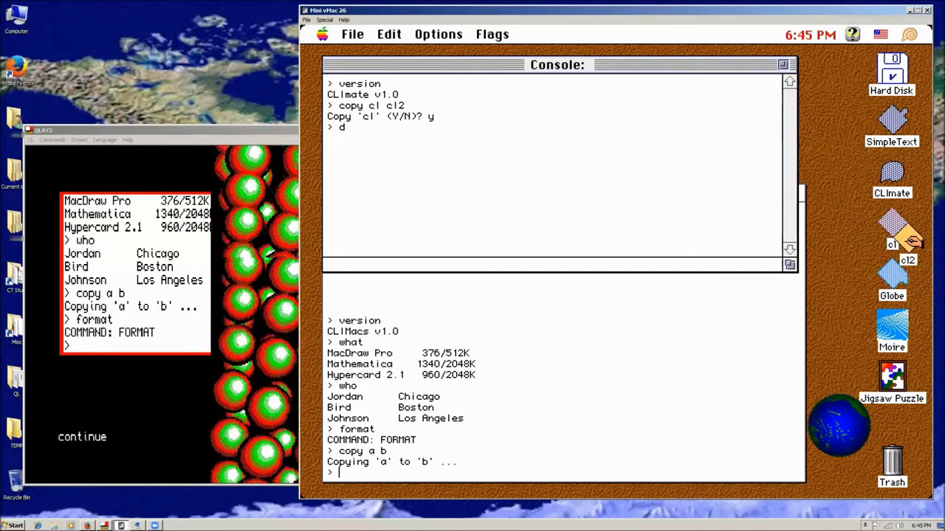
type("ir")
key("Return")
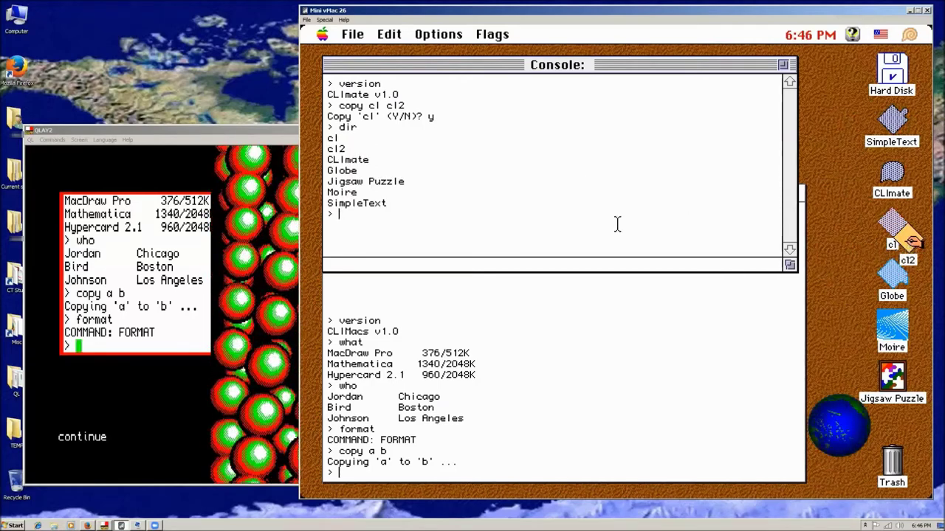
left_click(566, 393)
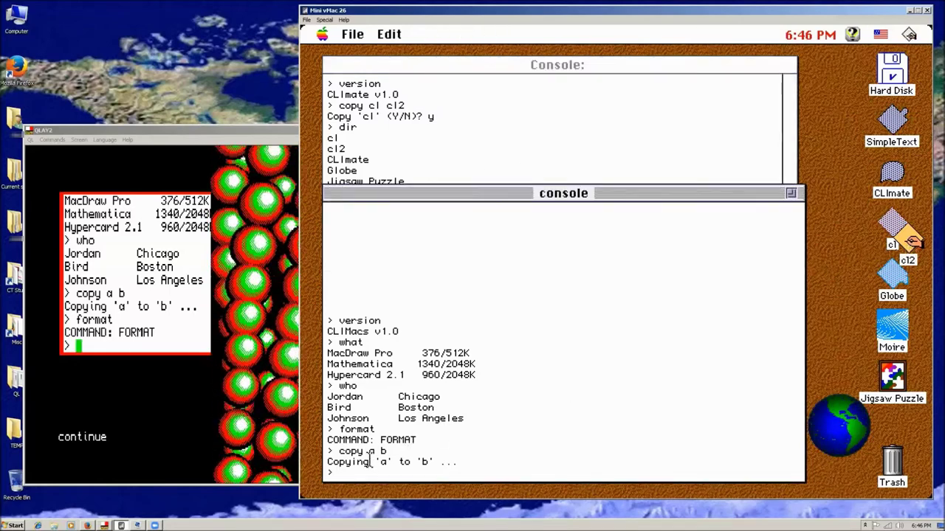
Run the what command in the CLImate console and compare its output with the system's list of running applications.
left_click(476, 146)
type("what")
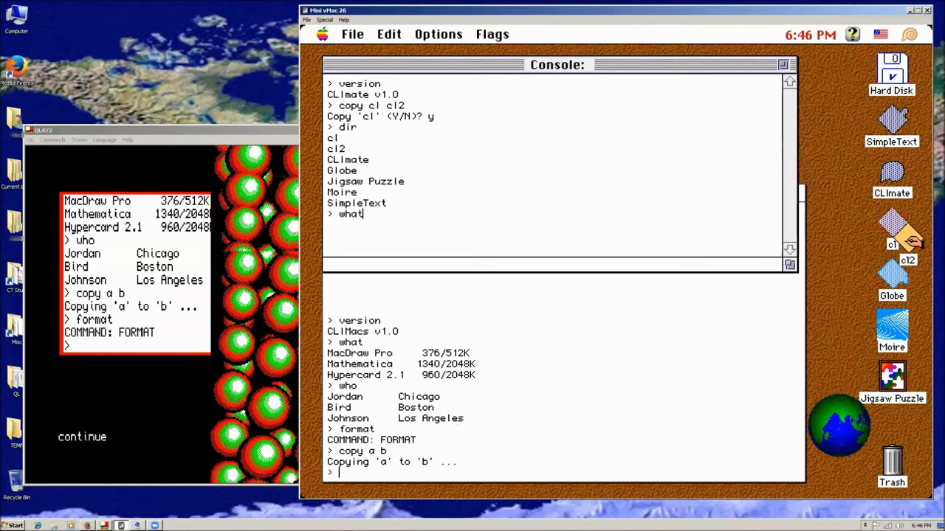
key("Return")
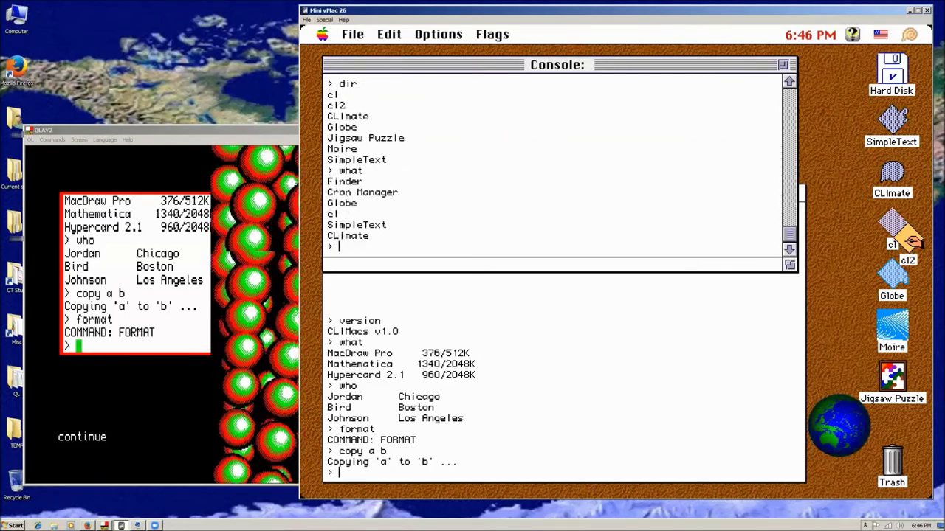
left_click(909, 35)
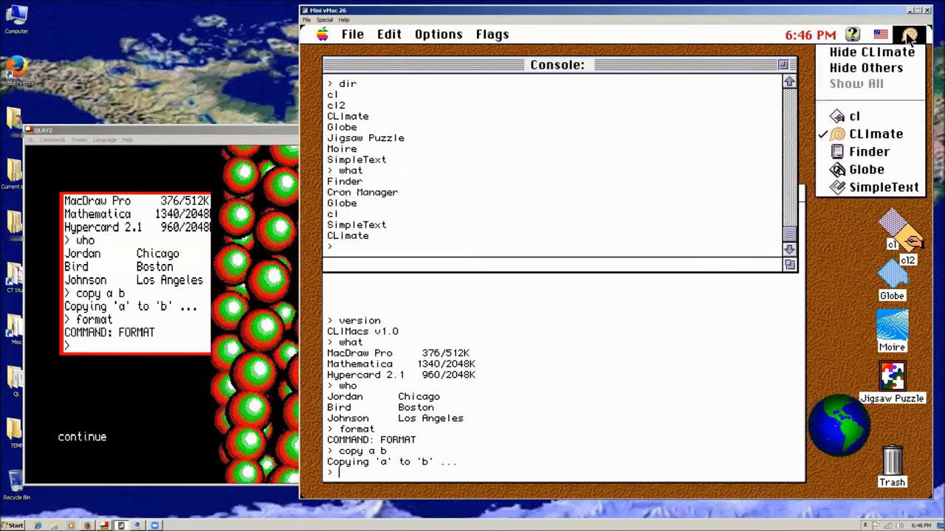
left_click(865, 83)
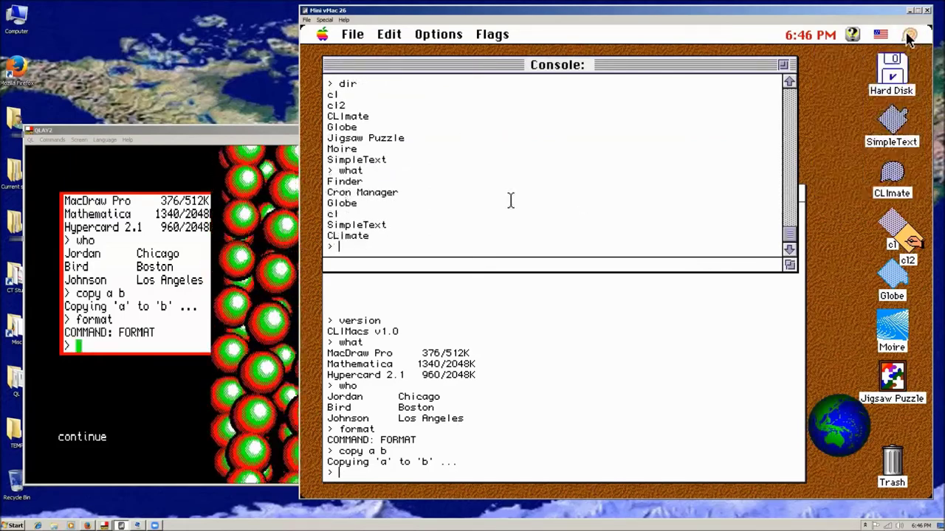
Activate the cl console and run the what command there for comparison.
left_click(471, 388)
type("what")
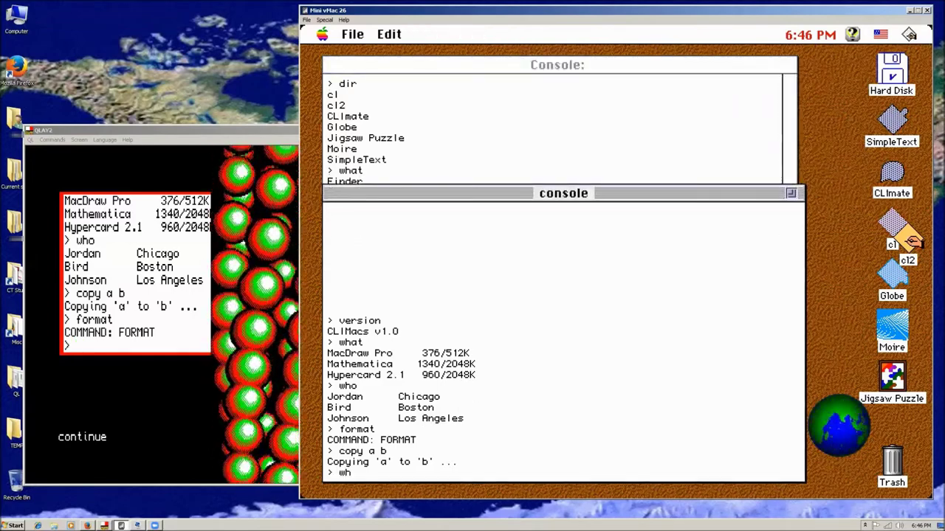
key("Return")
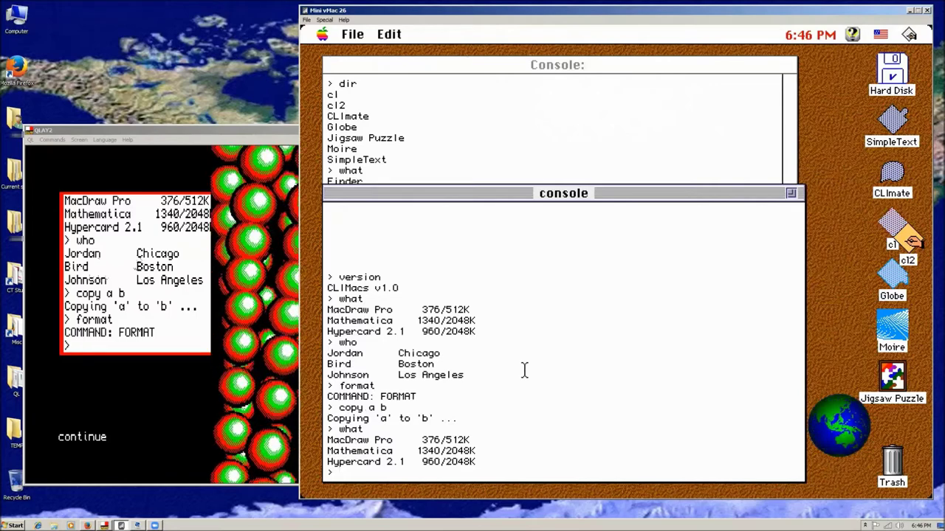
In a cleared cl console, enter and run a BASIC program: 10 for i=1 to 100, 20 print i, 30 next i.
type("ls")
key("Return")
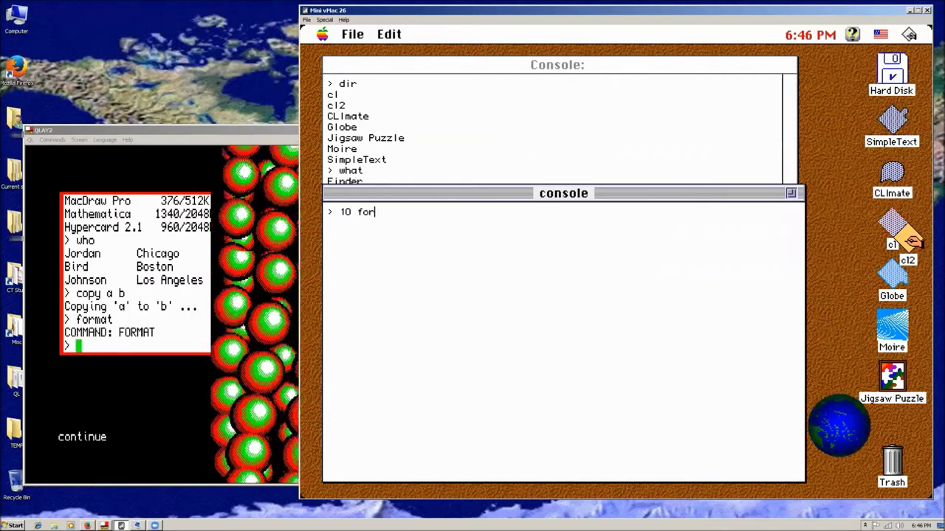
type("10 for i=1 t")
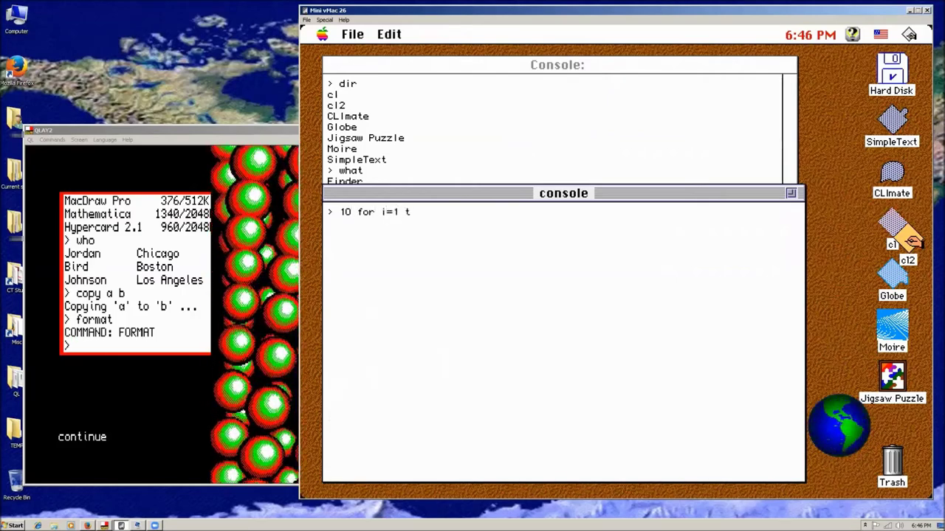
type("o 100 > ")
type("20 print i")
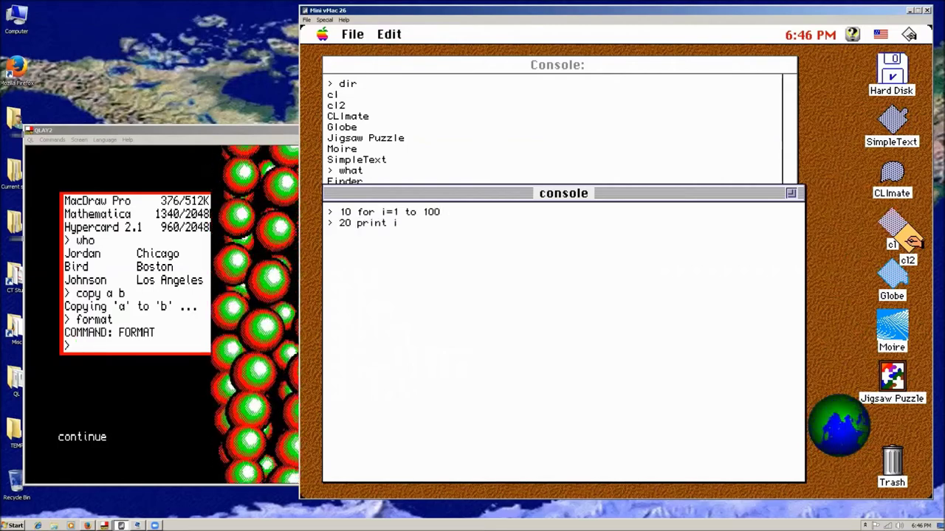
type(" > 30 ne")
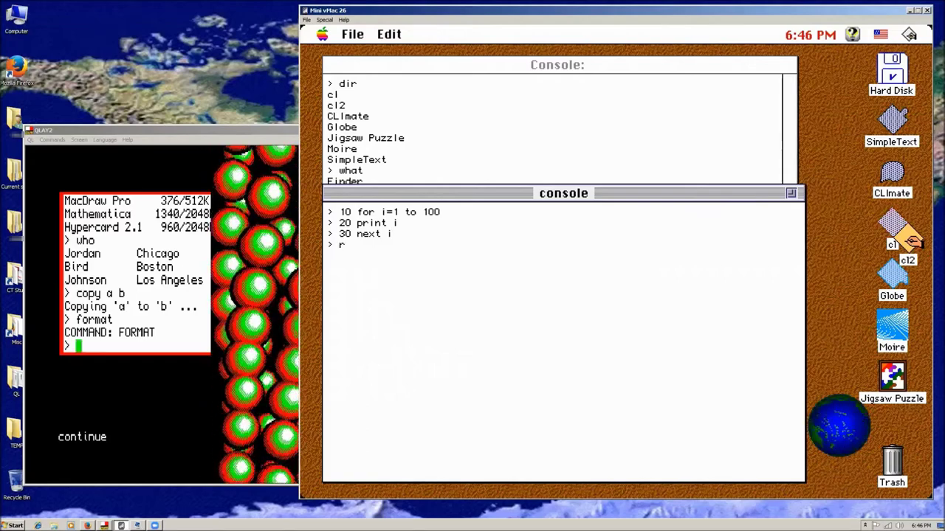
key("Return")
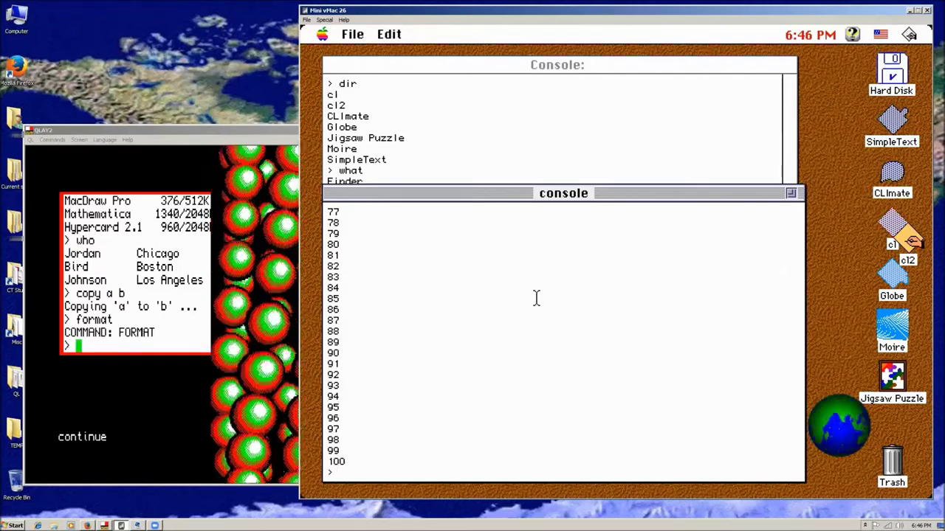
Activate the CLImate console and clear it with the cls command.
left_click(501, 142)
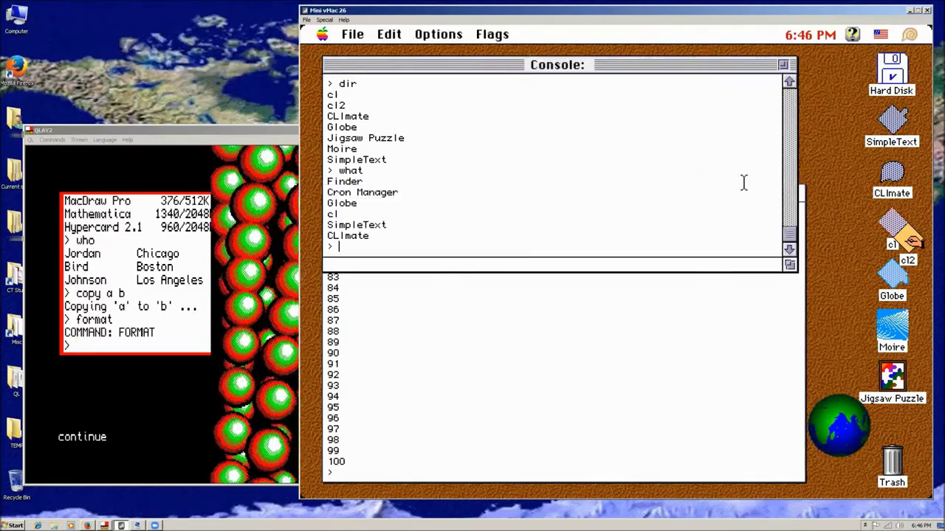
type("cls")
key("Return")
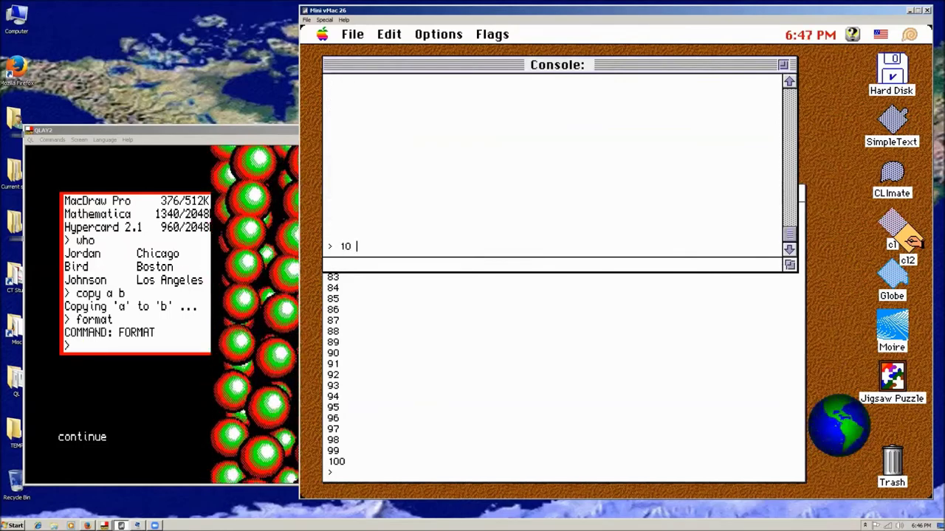
Enter 10 for i=1 to 100, 20 print i and 30 next i in the CLImate console, and run the program.
type("10 for i=1 to 100")
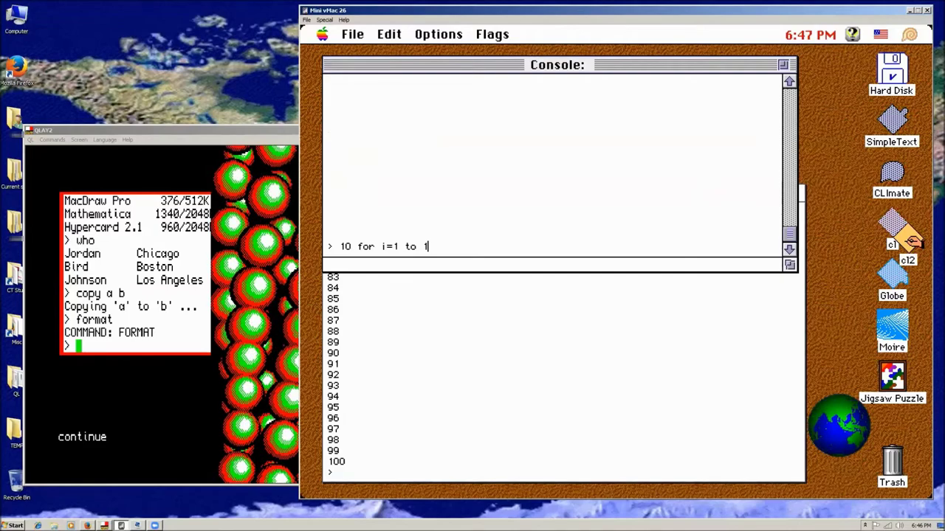
key("Return")
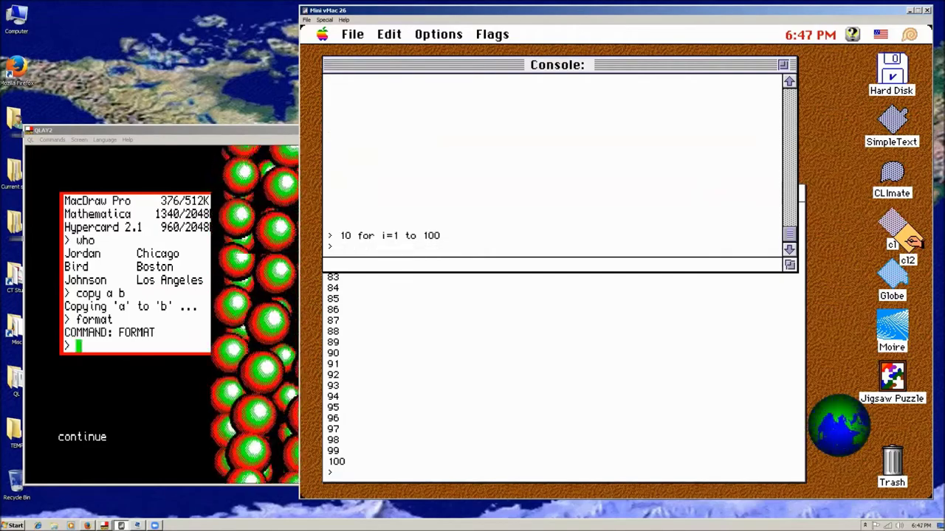
type("20 print")
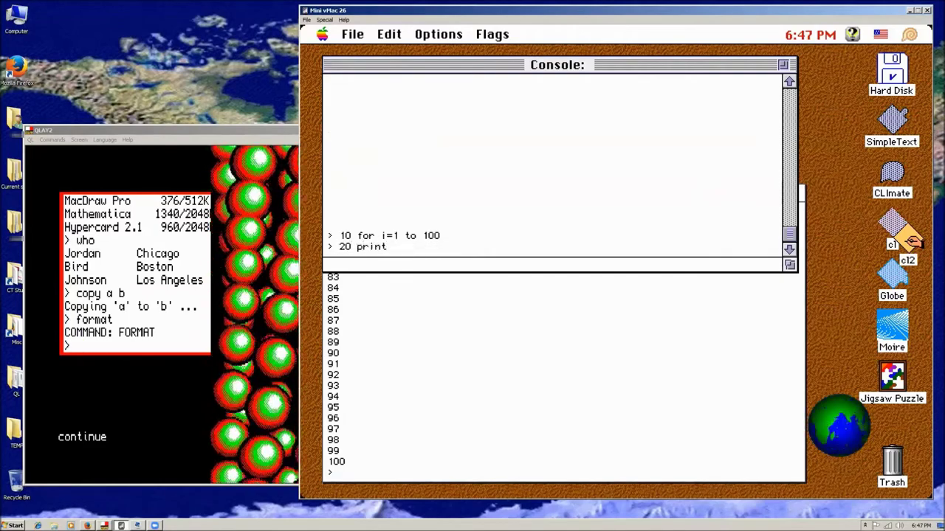
type(" i")
key("Return")
type("30 next i")
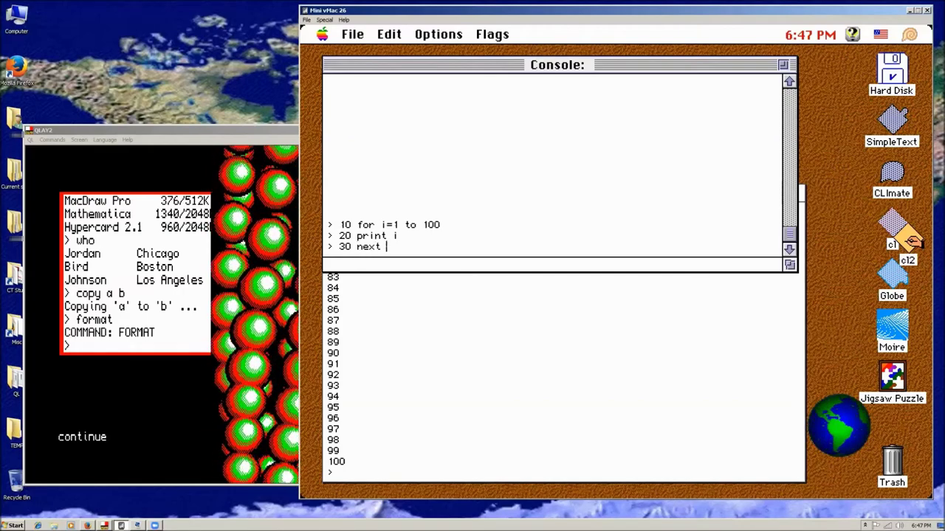
key("Return")
type("run")
key("Return")
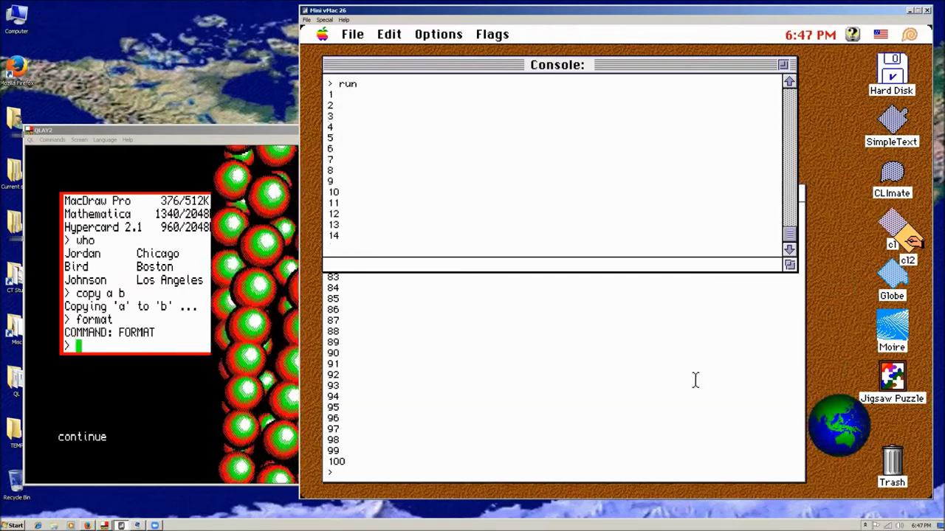
Bring the cl console forward and move it around several times while CLImate's loop is printing.
left_click(599, 346)
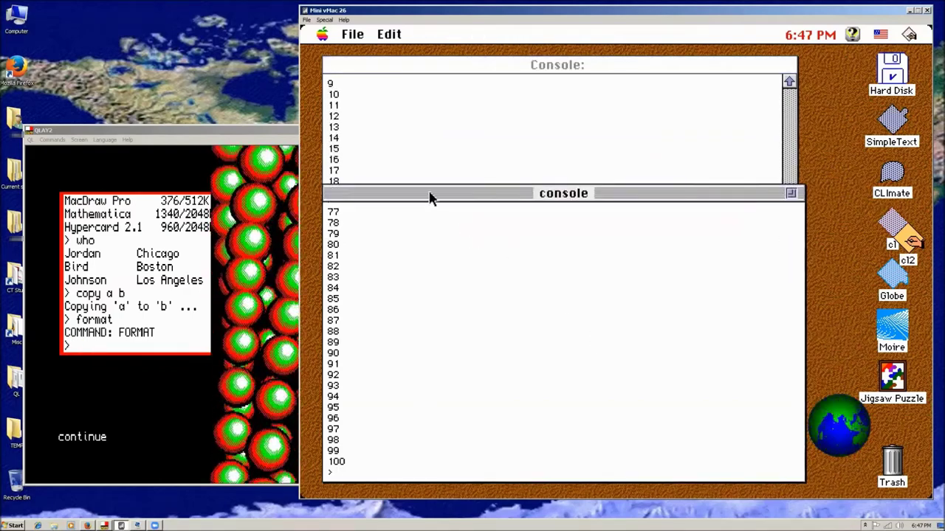
left_click_drag(430, 195, 479, 175)
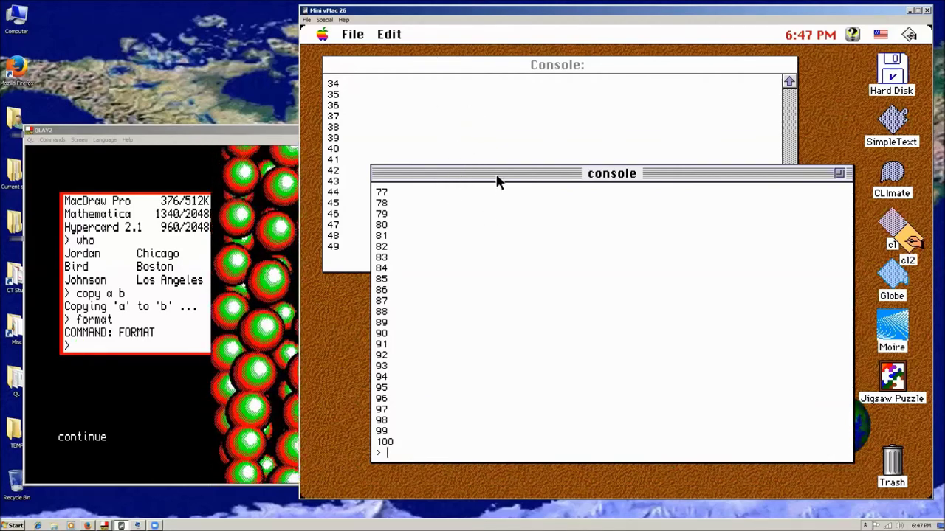
left_click_drag(497, 180, 487, 173)
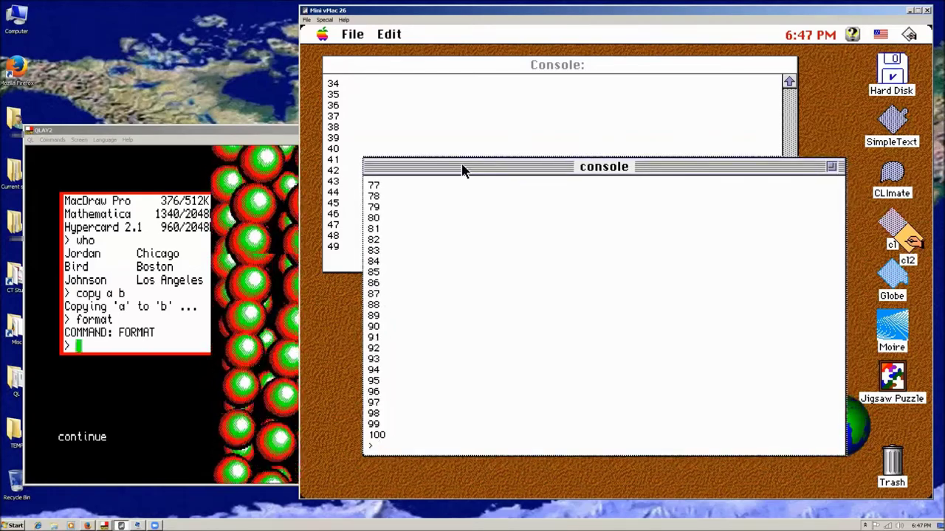
left_click_drag(462, 170, 486, 168)
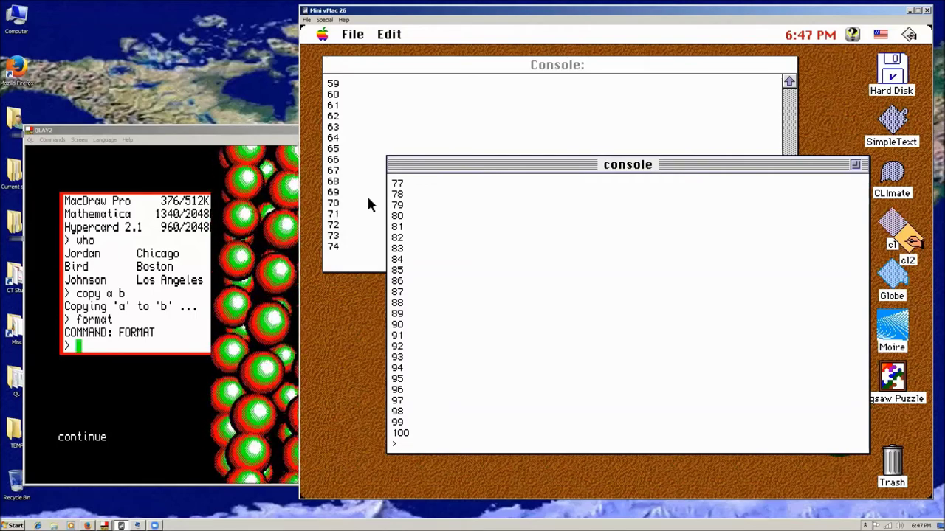
Switch between the CLImate and cl consoles, and reposition the cl console so it overlaps the lower part of CLImate's.
left_click(459, 114)
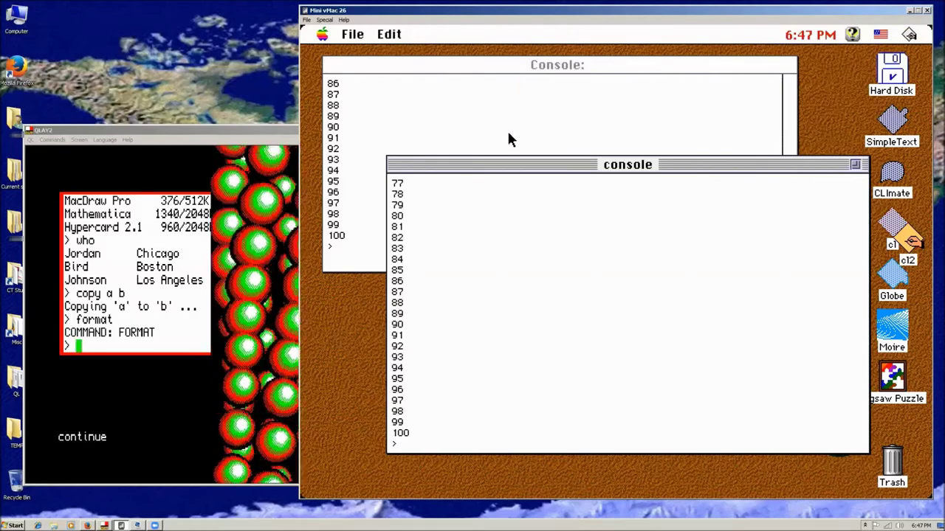
left_click_drag(522, 165, 496, 177)
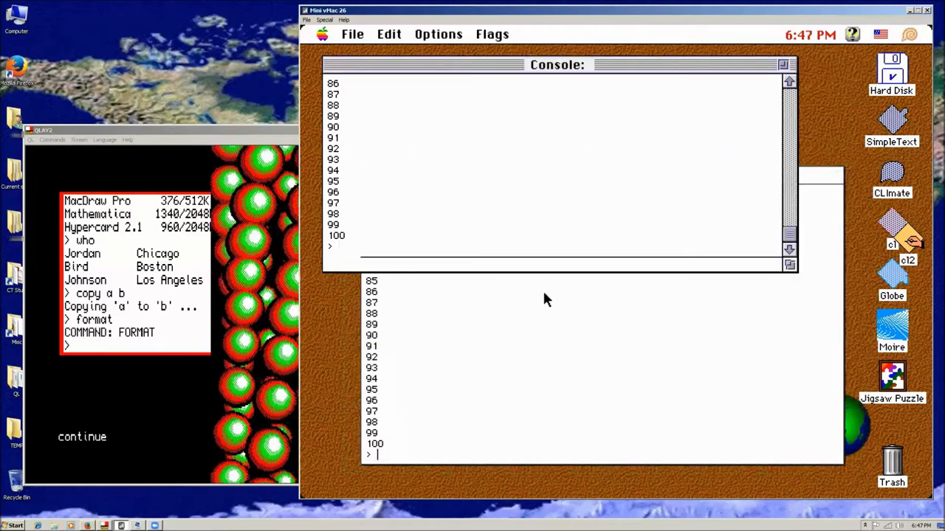
left_click(543, 294)
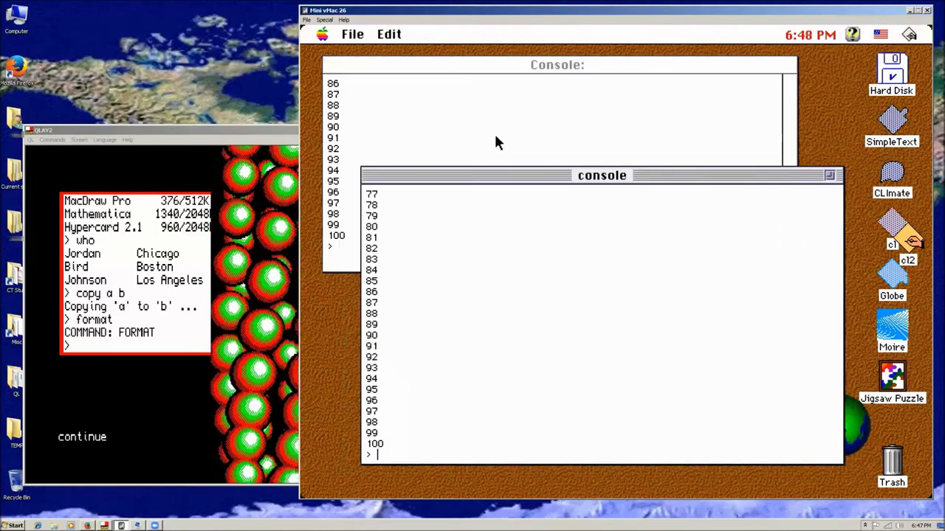
left_click_drag(514, 175, 486, 186)
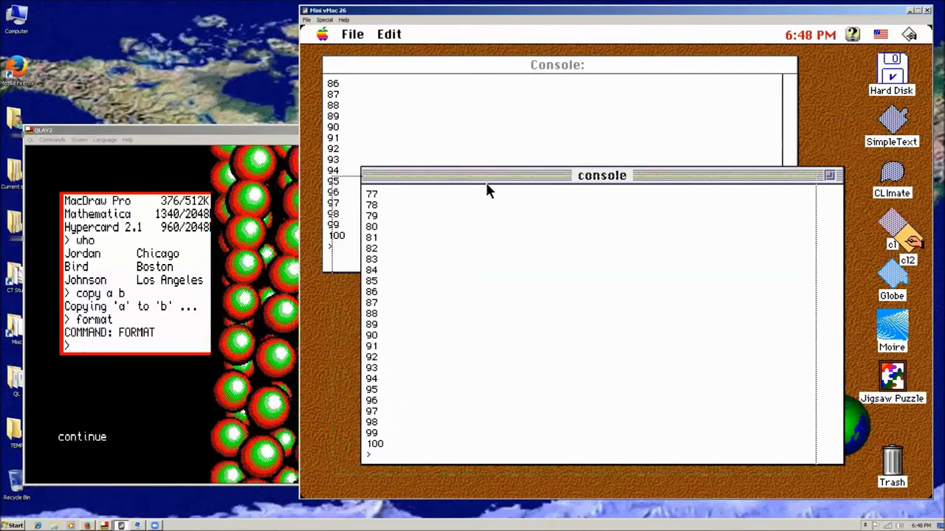
Run the loop program in the cl console, switching to the QLAY2 window and back while it prints.
type("run")
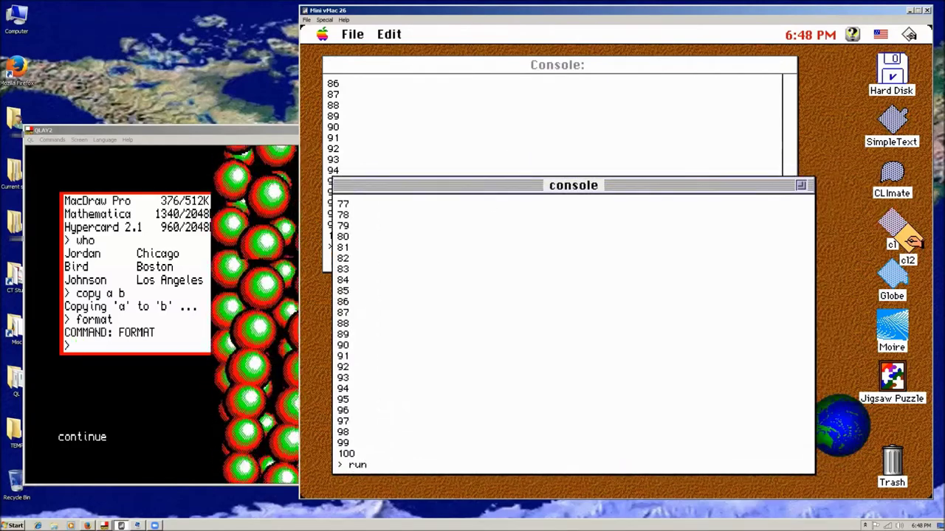
key("Return")
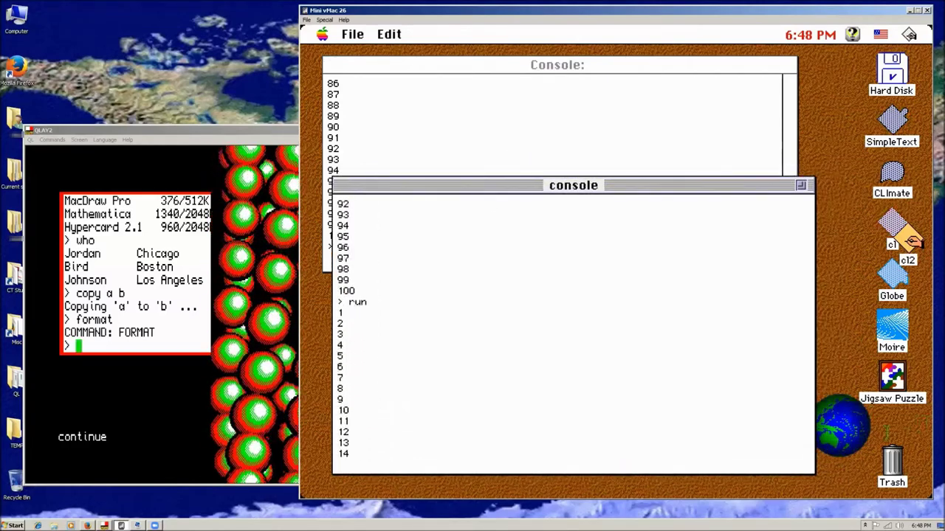
left_click(248, 135)
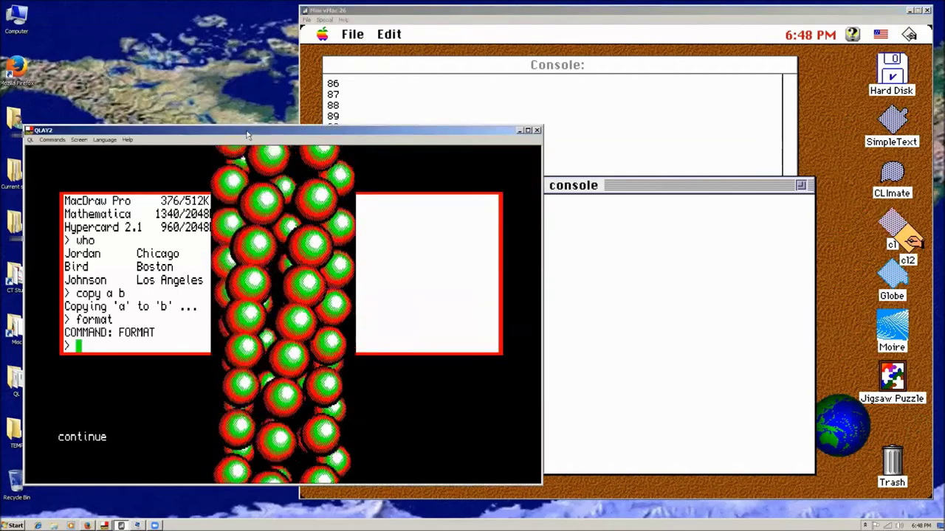
left_click(565, 220)
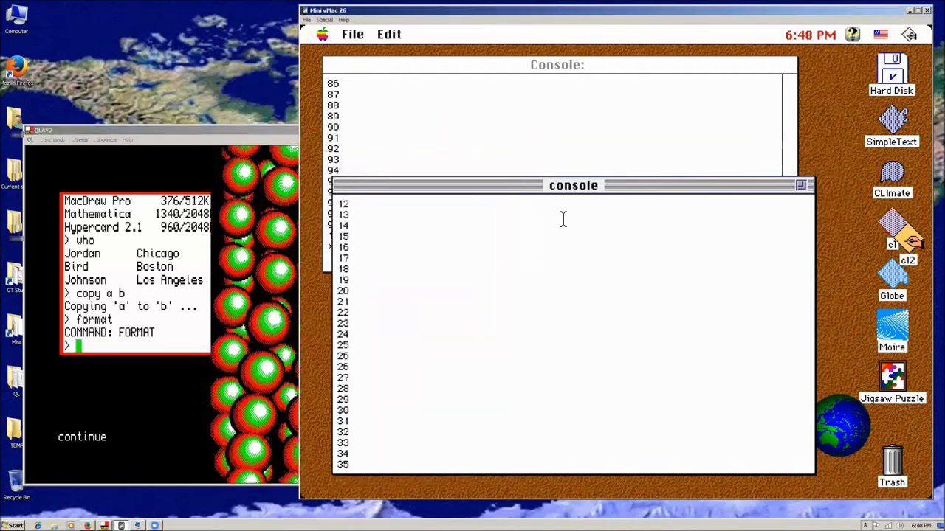
Switch to QLAY2 and enter and run the same BASIC loop printing i up to 100 in its cl console.
left_click(248, 136)
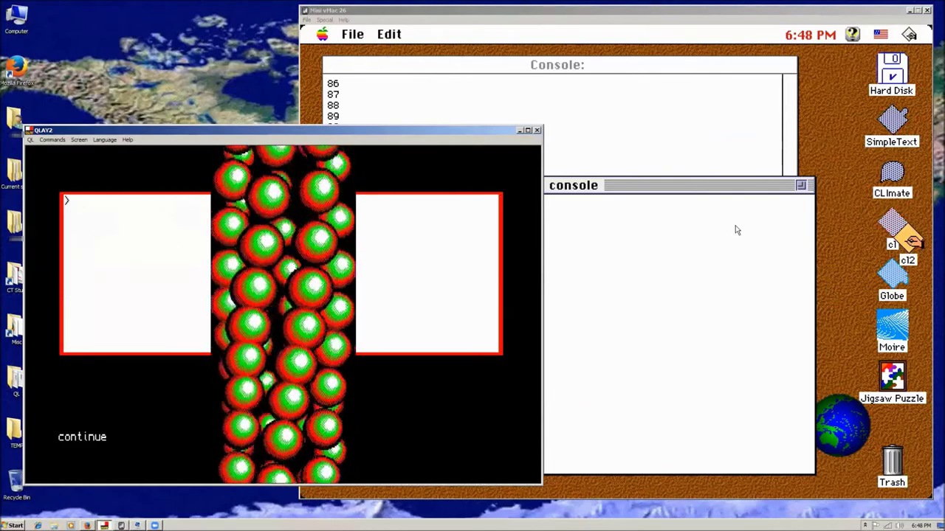
type("10 for i=")
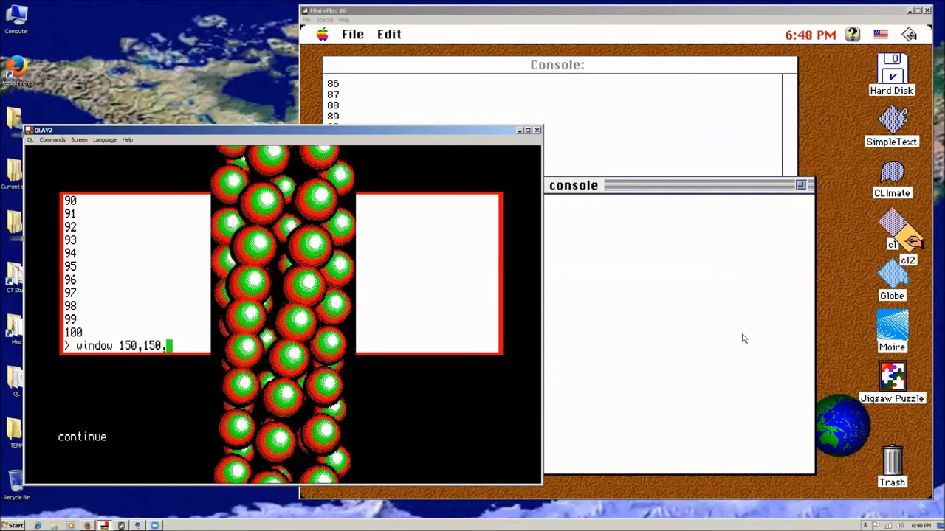
Redefine the QL console area with the command window 150,150,350,10 and run the loop program again.
type("350,10")
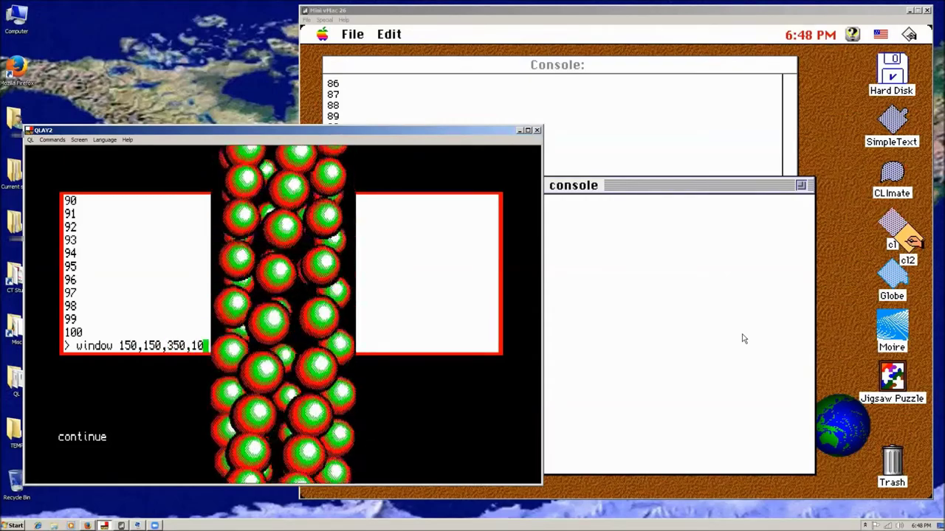
key("Return")
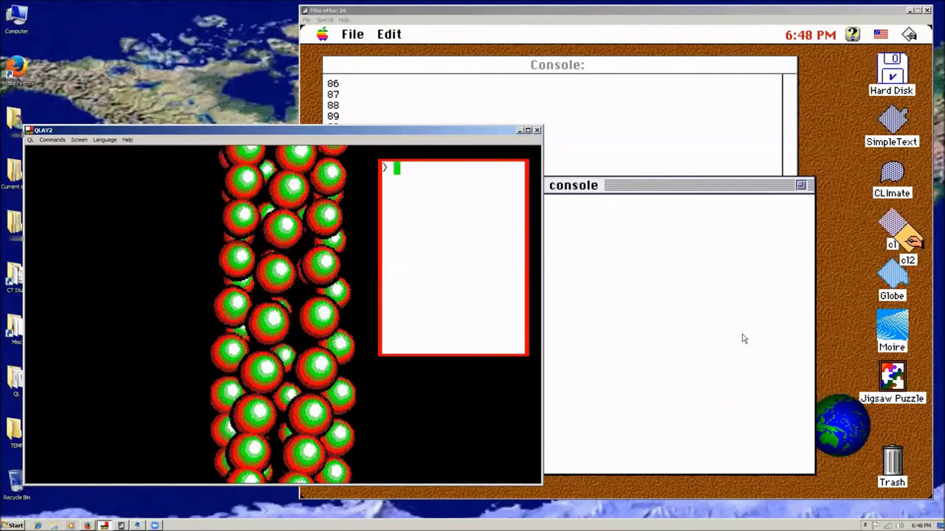
type("RUN")
key("Return")
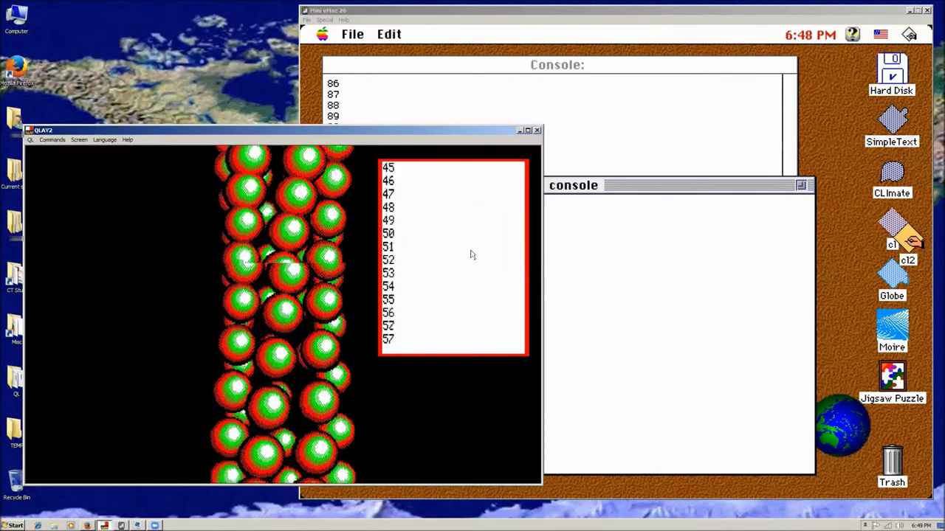
Switch between the Mini vMac and QLAY2 windows while the QL loop prints, returning to the Mac's cl console.
left_click(606, 266)
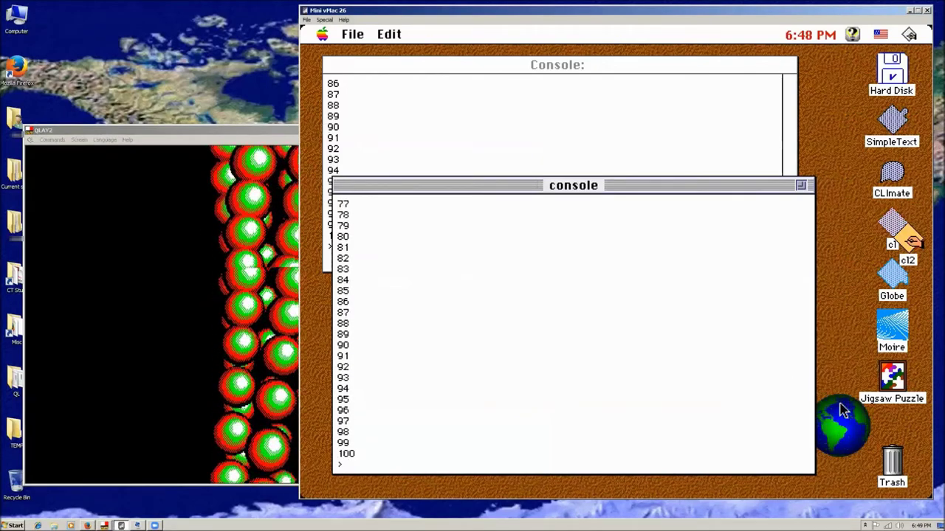
left_click(155, 252)
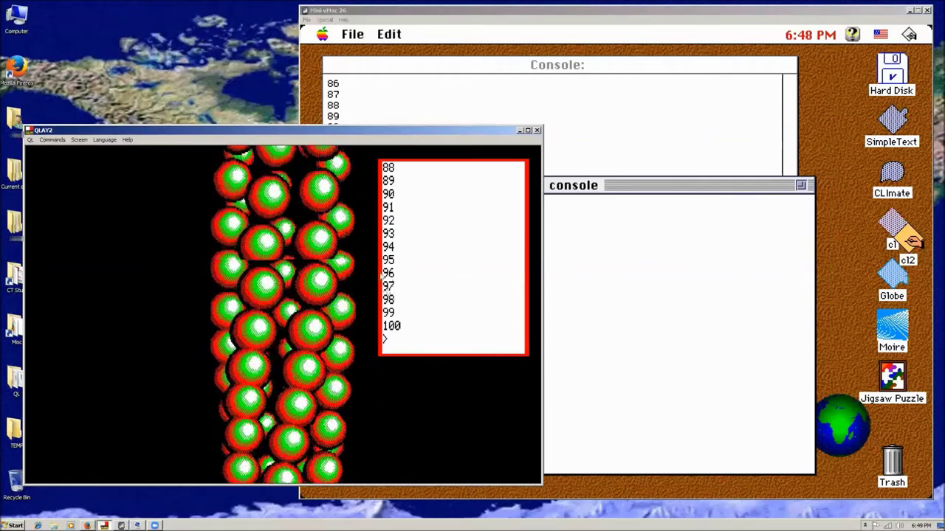
left_click(624, 365)
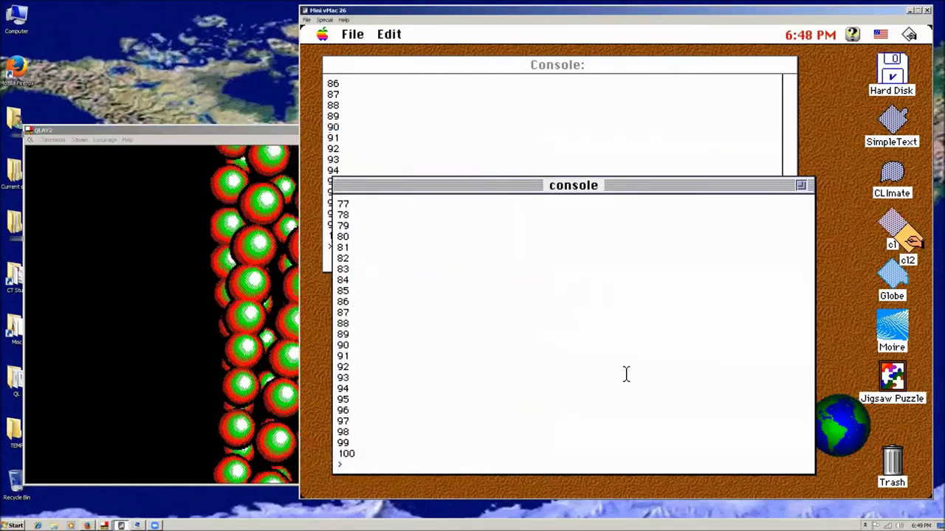
Run the loop program again in the Mac's cl console and list its lines.
type("run")
key("Return")
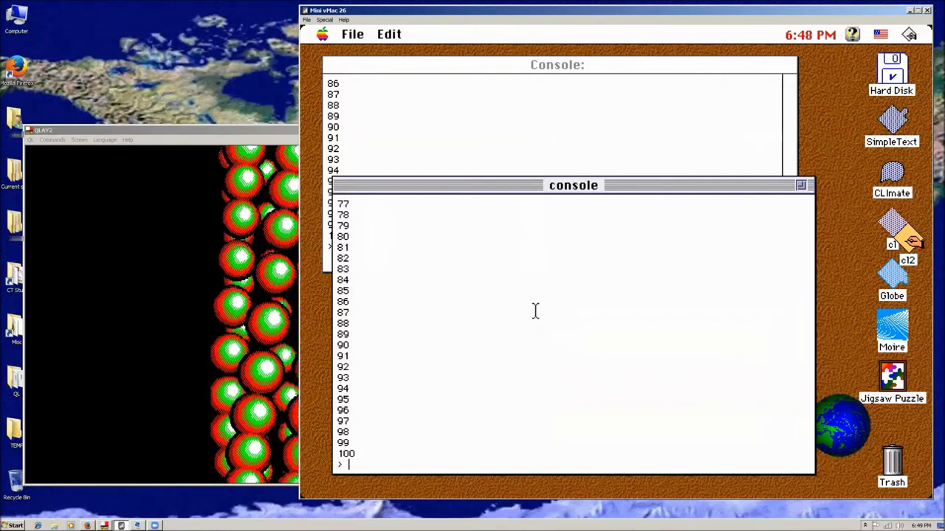
type("list")
key("Return")
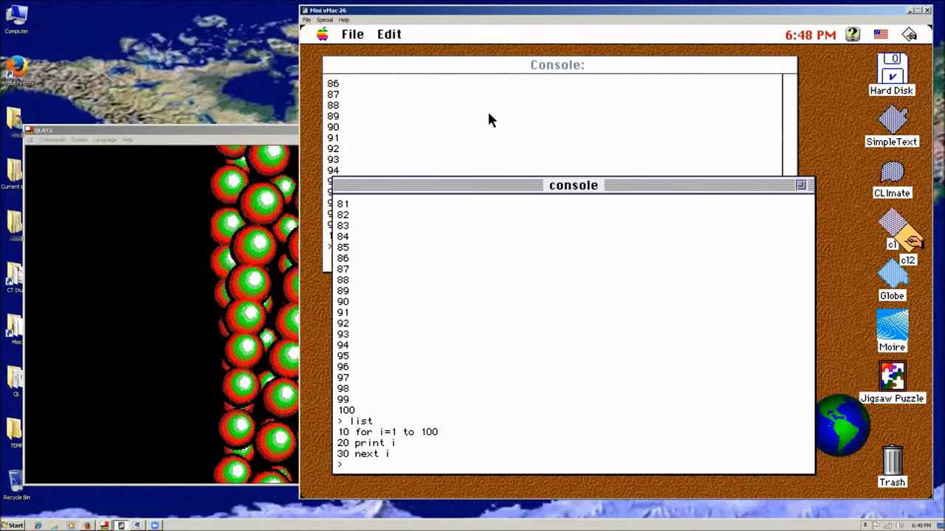
Examine which File and Edit commands cl offers.
left_click(352, 35)
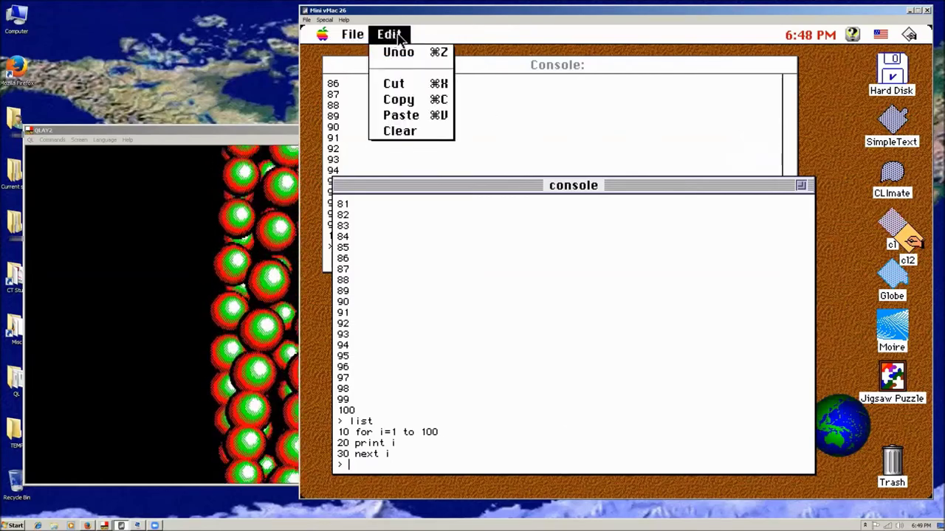
left_click(431, 37)
left_click(389, 35)
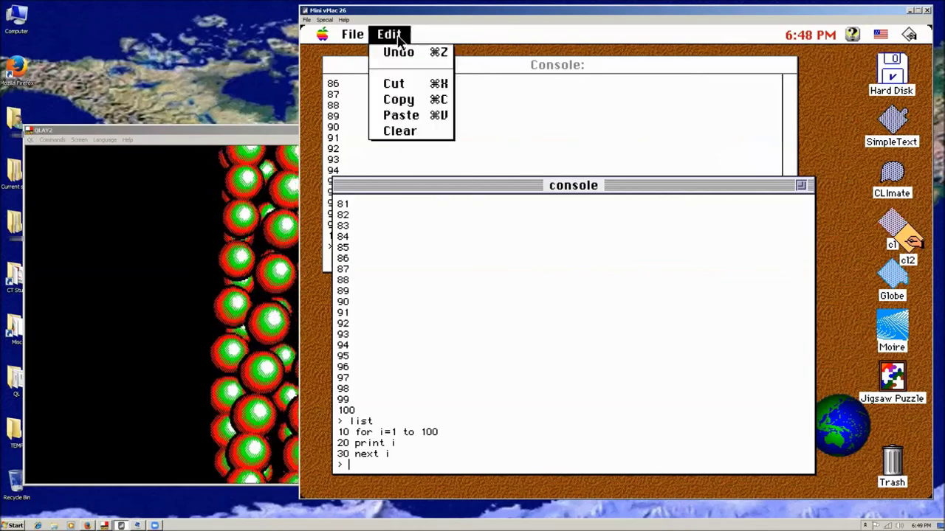
left_click(389, 131)
left_click(330, 38)
left_click(333, 38)
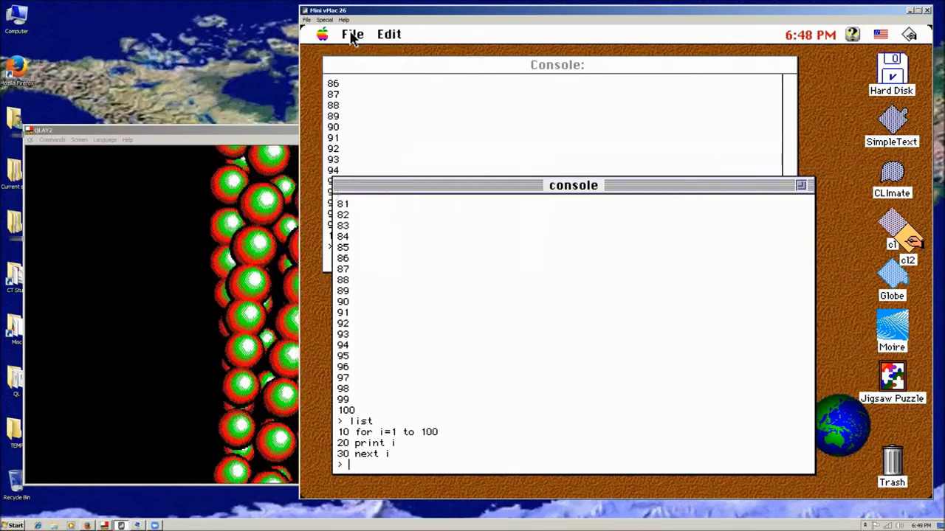
Switch from cl to CLImate within the Mac system.
left_click(880, 33)
mouse_move(913, 35)
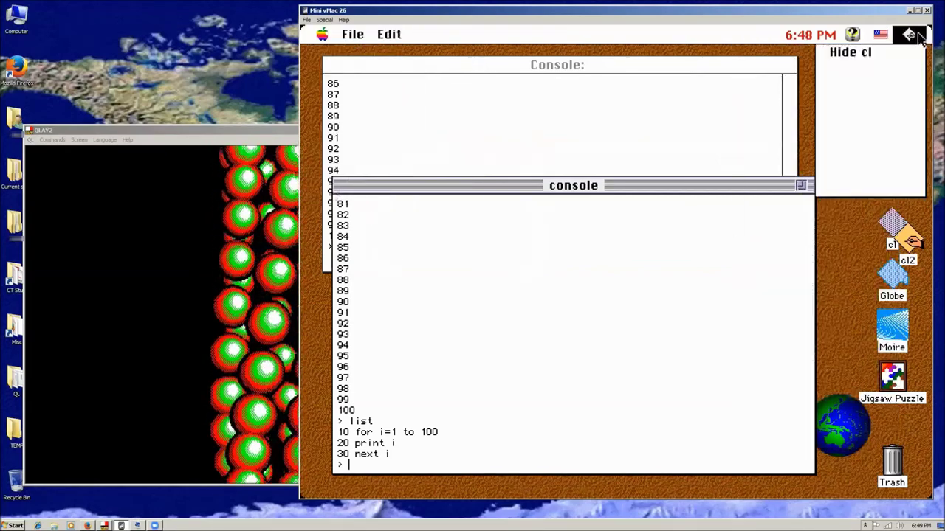
left_click(876, 134)
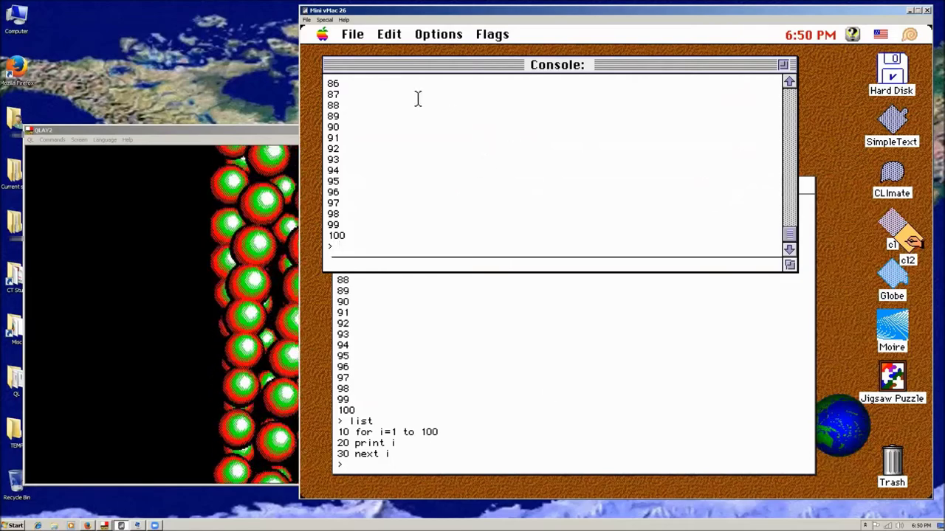
Examine CLImate's Options commands, History sizes, About box and Flags list.
left_click(355, 37)
left_click_drag(356, 38, 447, 56)
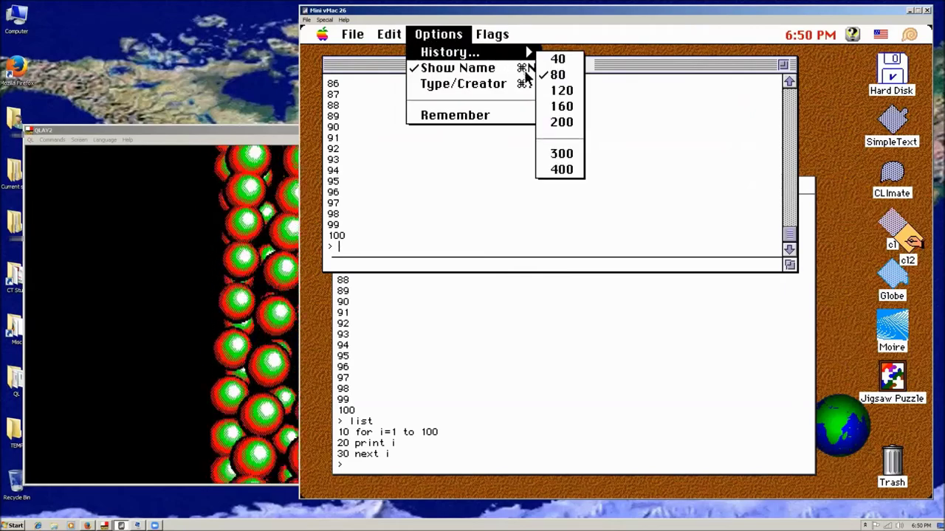
left_click_drag(527, 76, 329, 61)
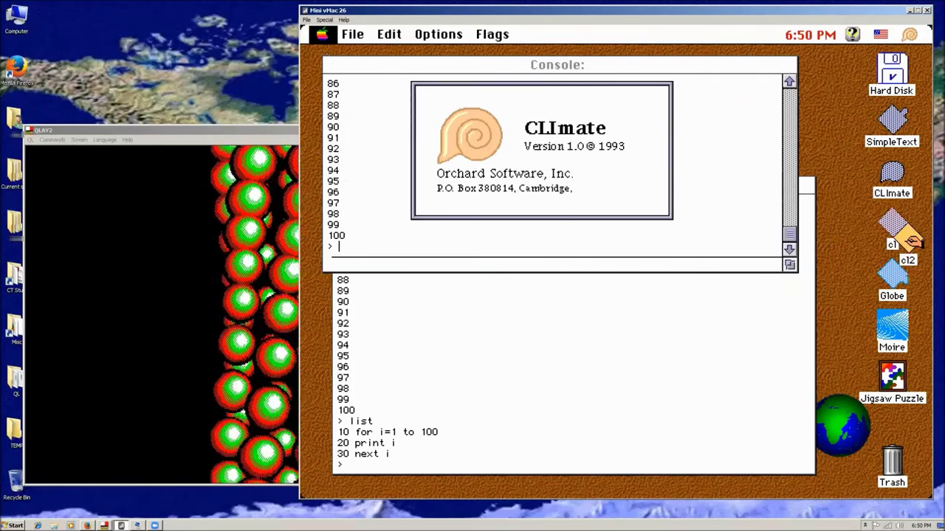
left_click(610, 178)
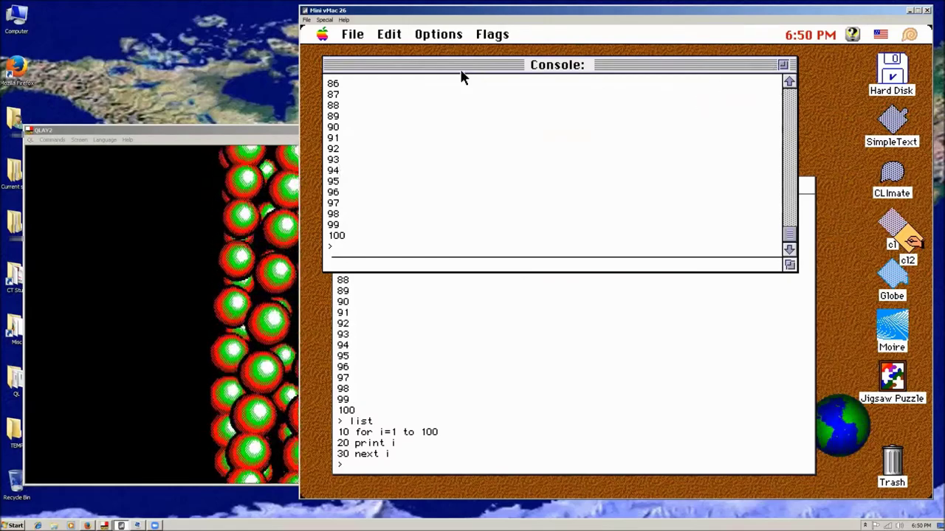
left_click(487, 37)
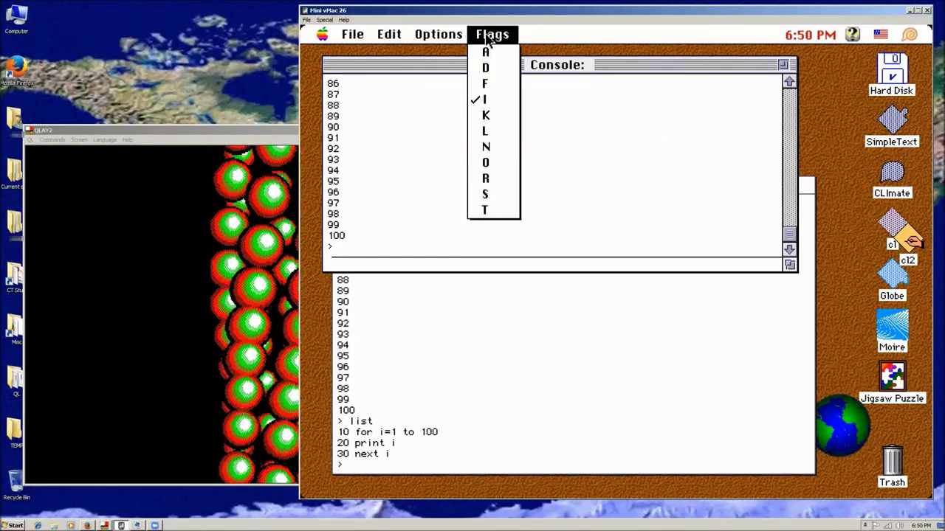
left_click(489, 37)
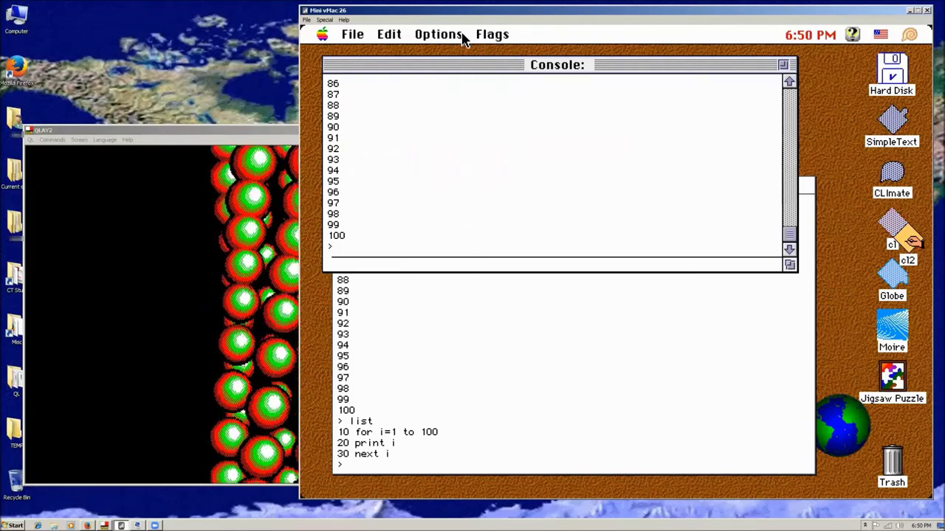
left_click_drag(462, 37, 521, 34)
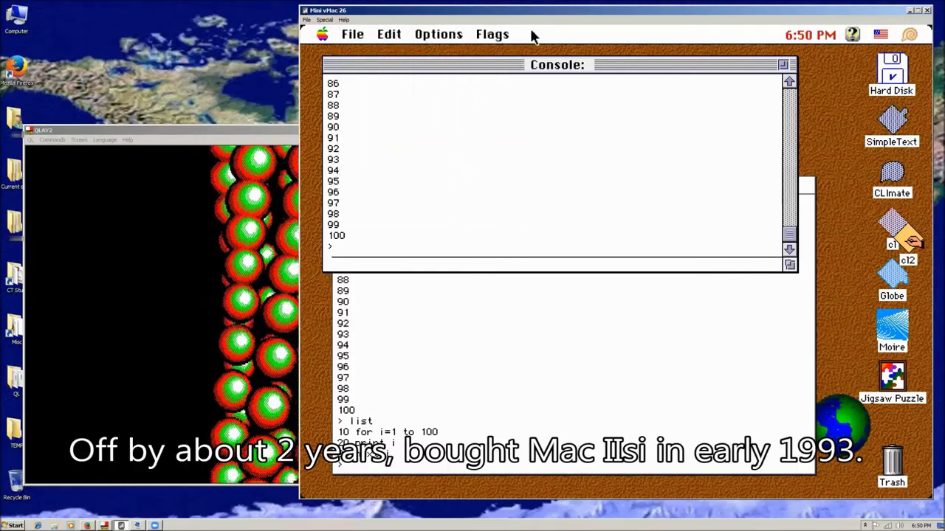
left_click_drag(385, 35, 527, 36)
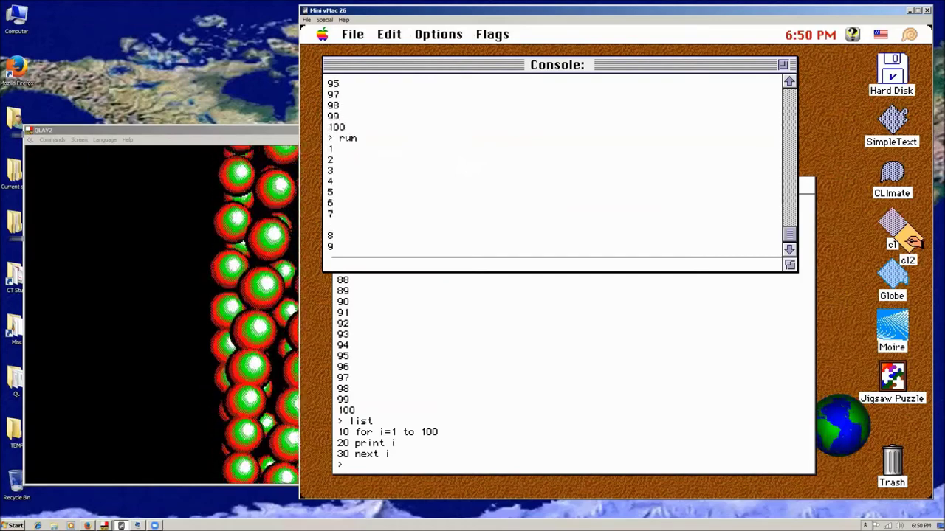
Run the loop program in CLImate and move its console window slightly down and right while it prints.
key("ctrl+s")
key("ctrl")
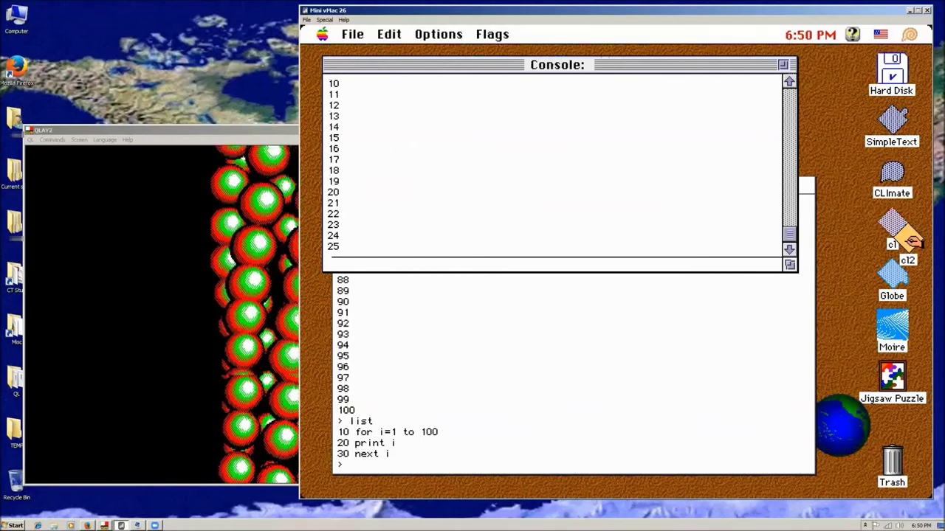
left_click_drag(465, 65, 483, 85)
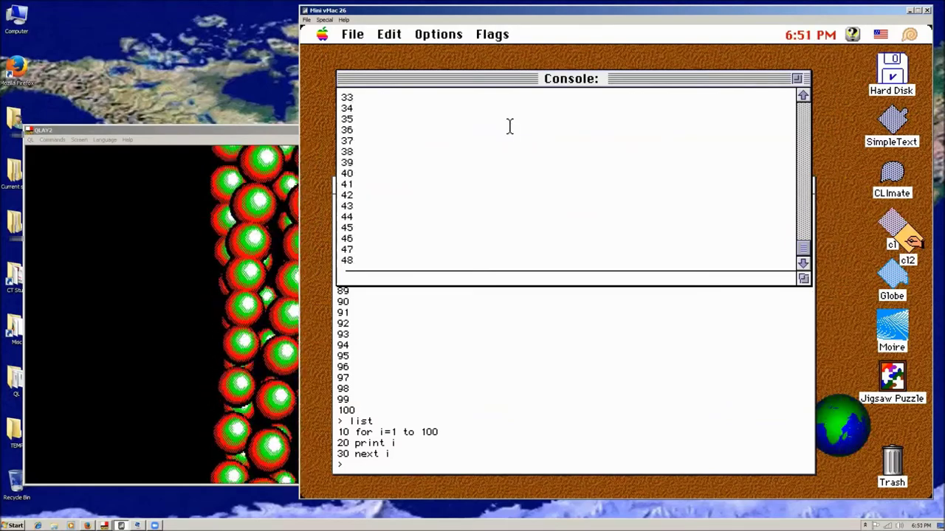
Run the loop program in QLAY2's cl console and interrupt it, switching to CLImate's console and back in between.
left_click(266, 137)
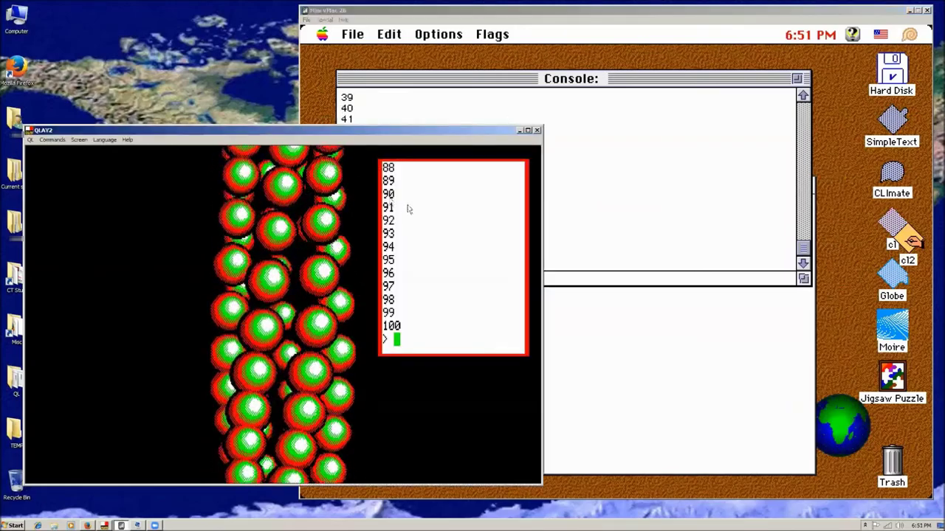
type("run")
key("Return")
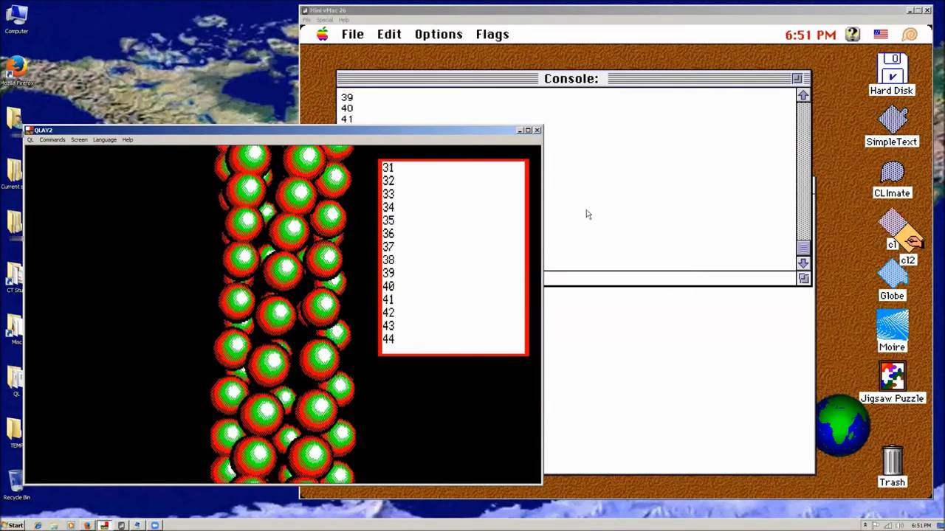
left_click(620, 202)
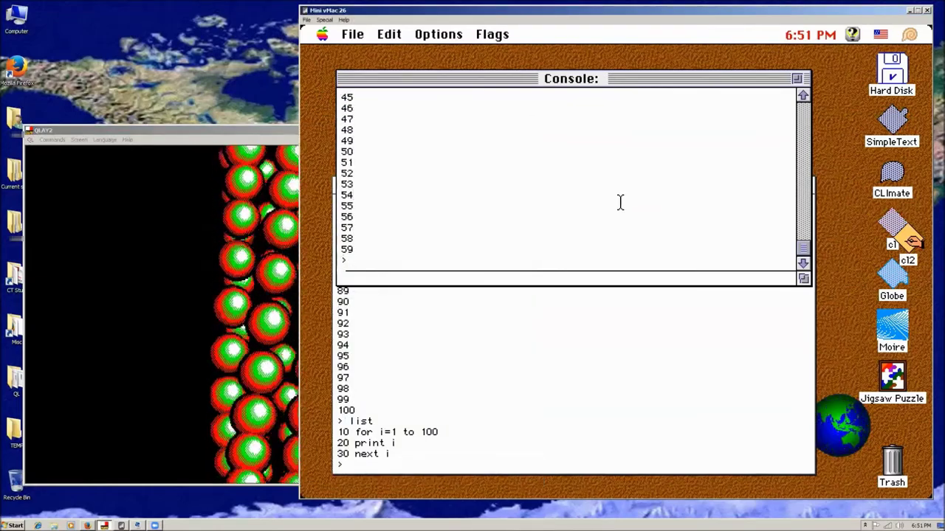
left_click(220, 130)
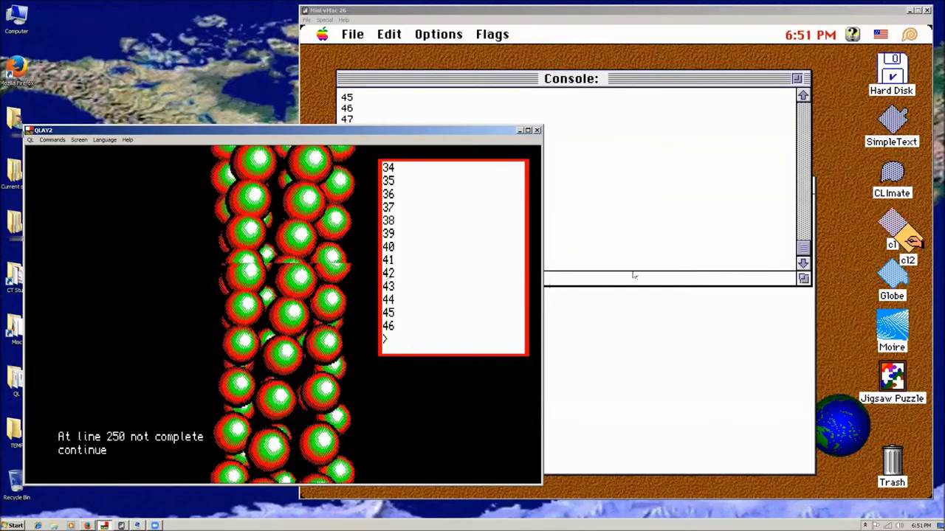
Return to the Mac's cl console and run the loop program, trying the Control Mode key before and after the run.
left_click(681, 243)
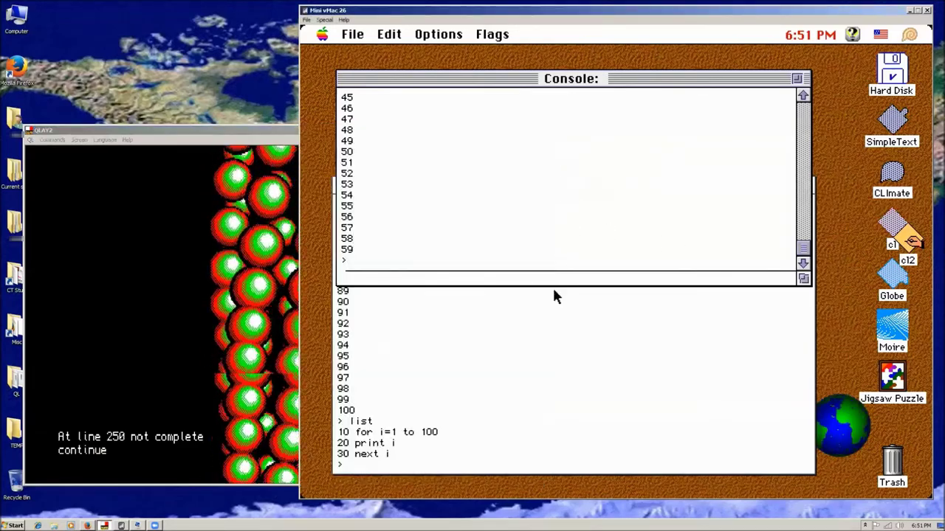
left_click(579, 350)
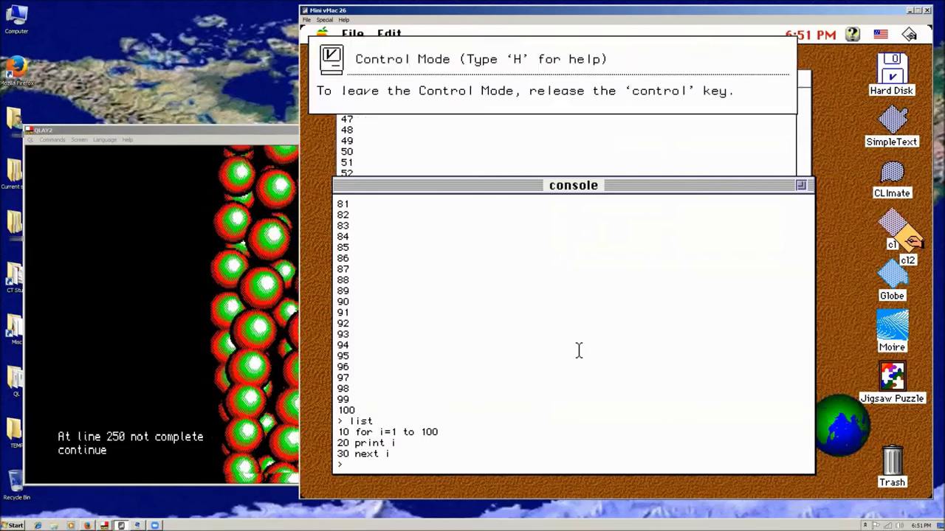
key("ctrl+q")
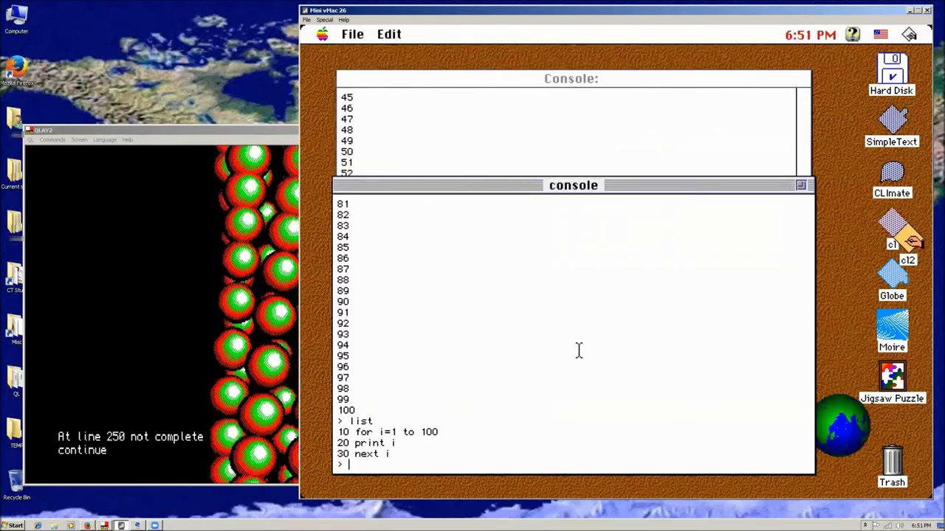
key("ctrl")
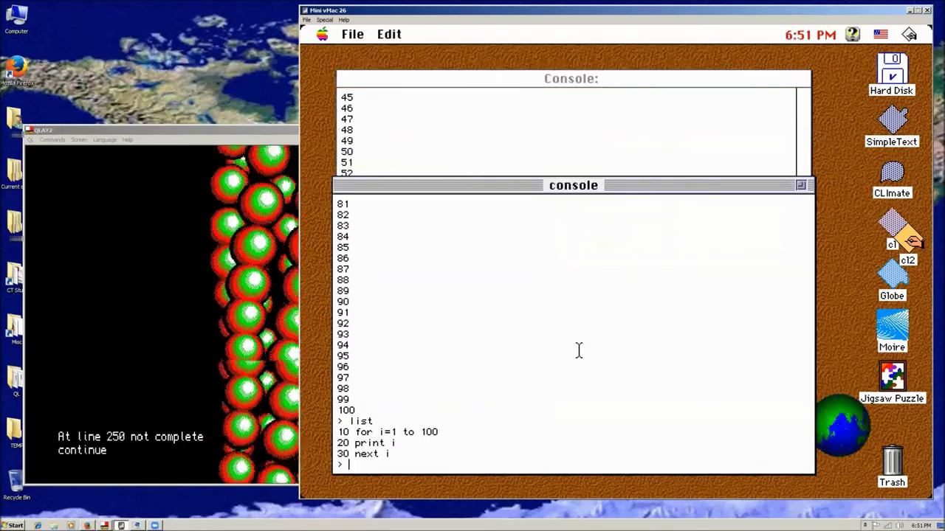
type("run")
key("Return")
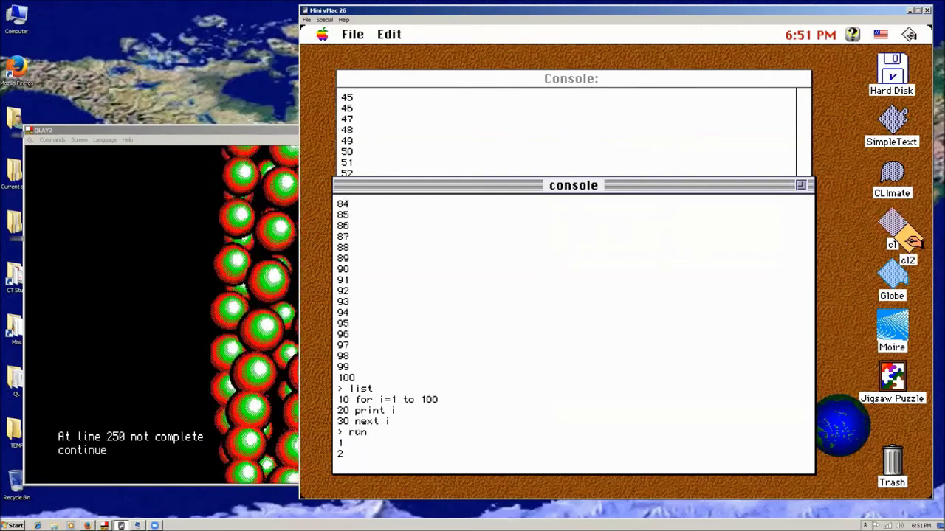
key("ctrl")
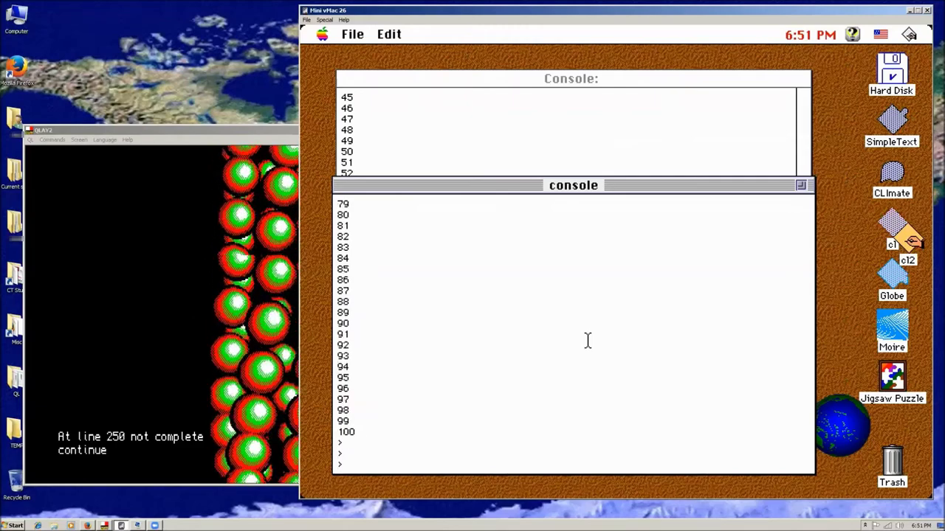
key("ctrl")
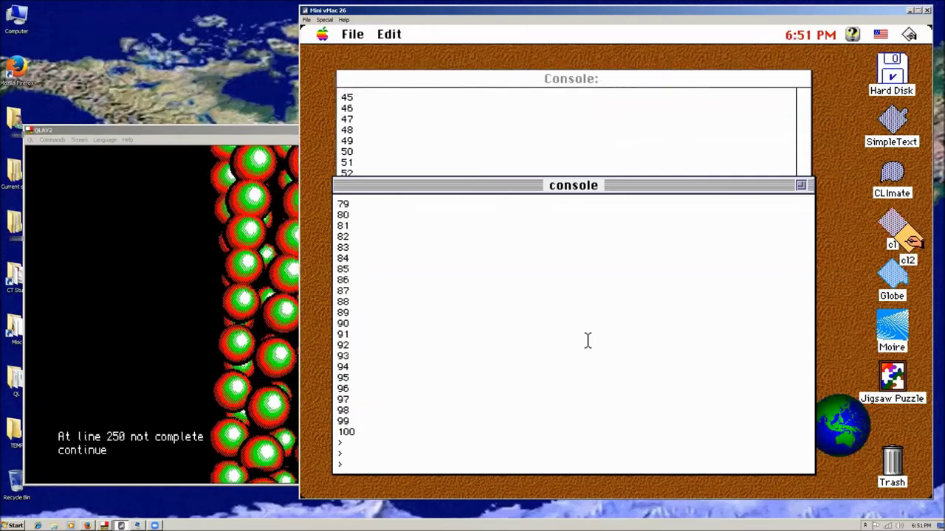
Shift the cl console slightly down and left, and move the cl2 desktop icon beside cl so the two no longer overlap.
left_click_drag(489, 191, 479, 204)
left_click(498, 158)
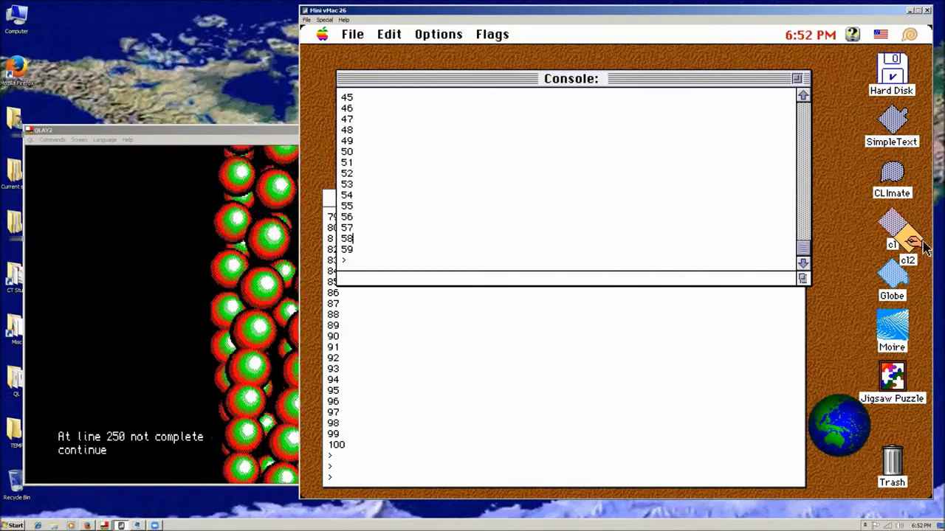
left_click_drag(904, 238, 841, 234)
left_click(717, 342)
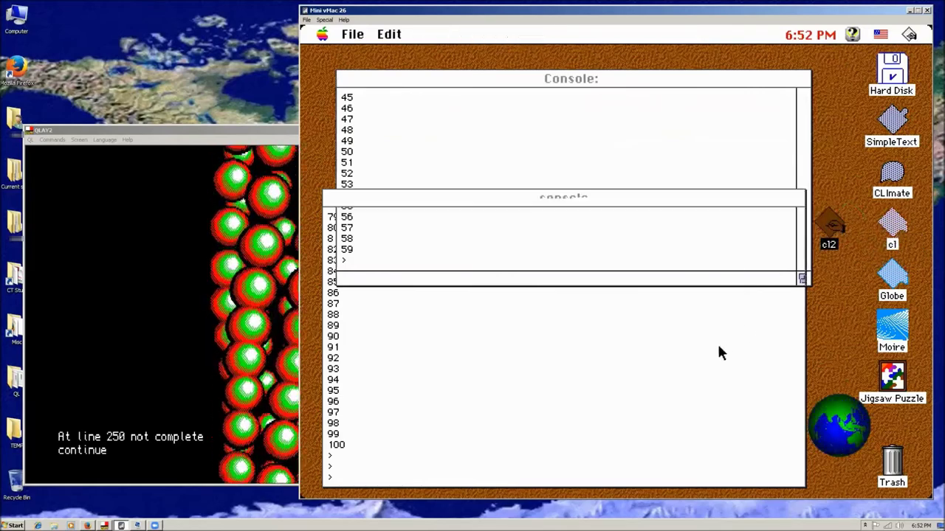
Open cl and cl2 from the Mac desktop to get a second console, and switch to the QLAY2 window.
double_click(893, 234)
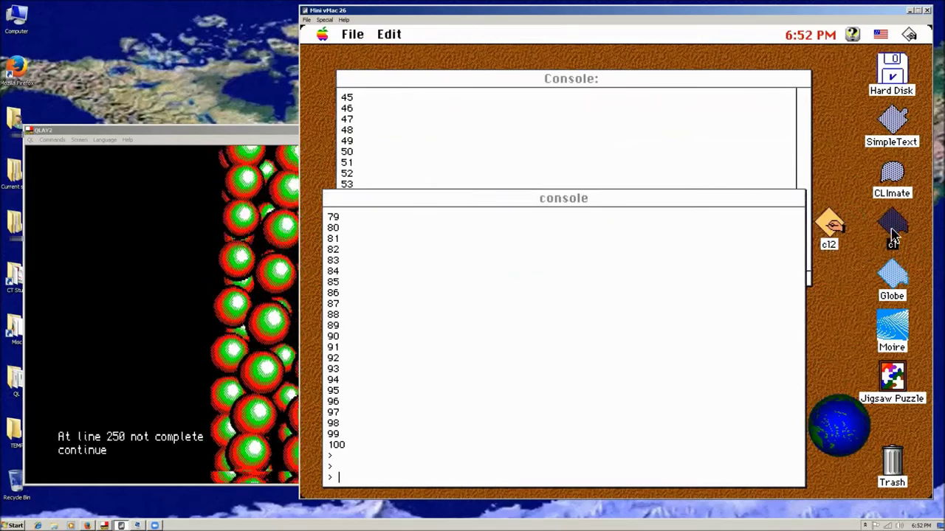
left_click(838, 230)
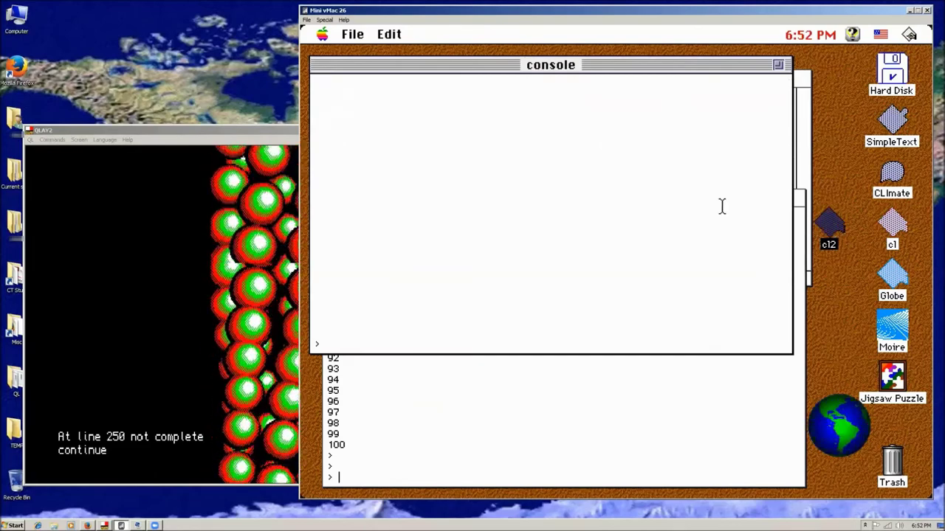
left_click(270, 137)
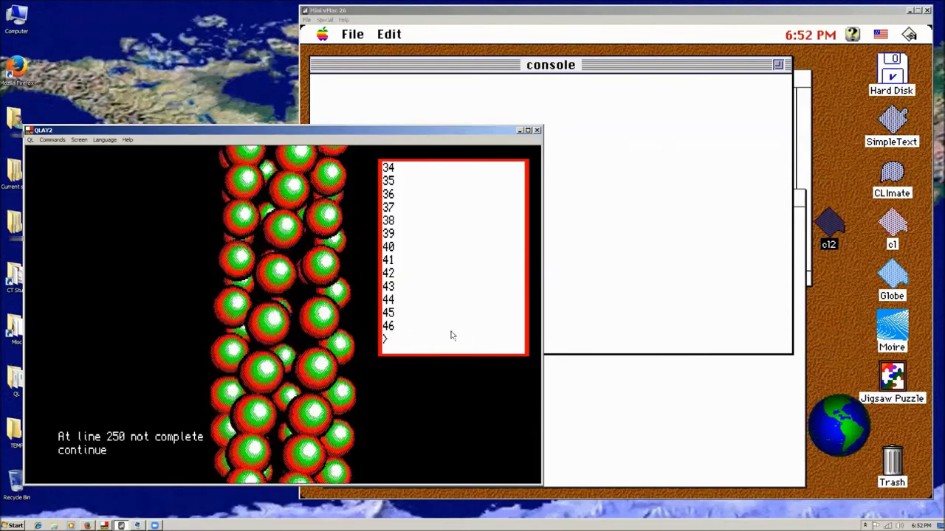
Quit the current cl session in QLAY2 and enter continue to resume the interrupted QL BASIC program.
type("quit")
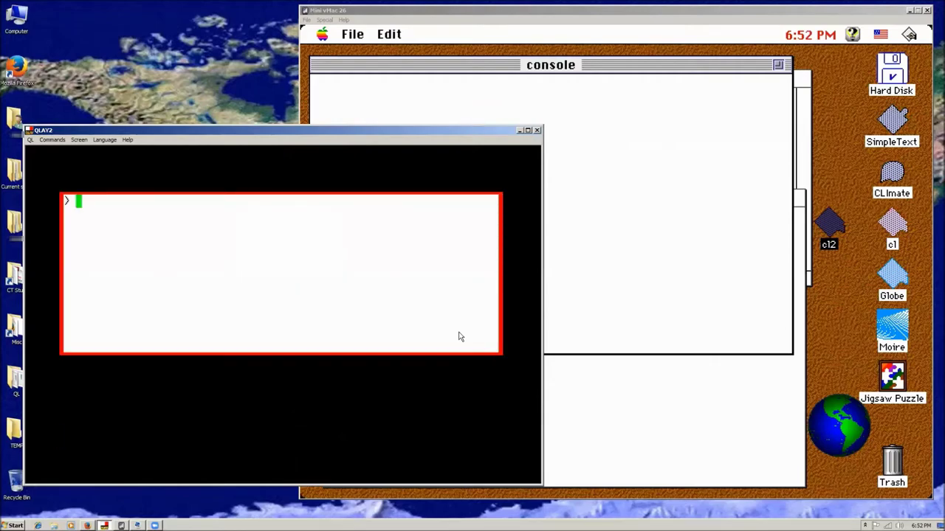
type("ue")
key("Return")
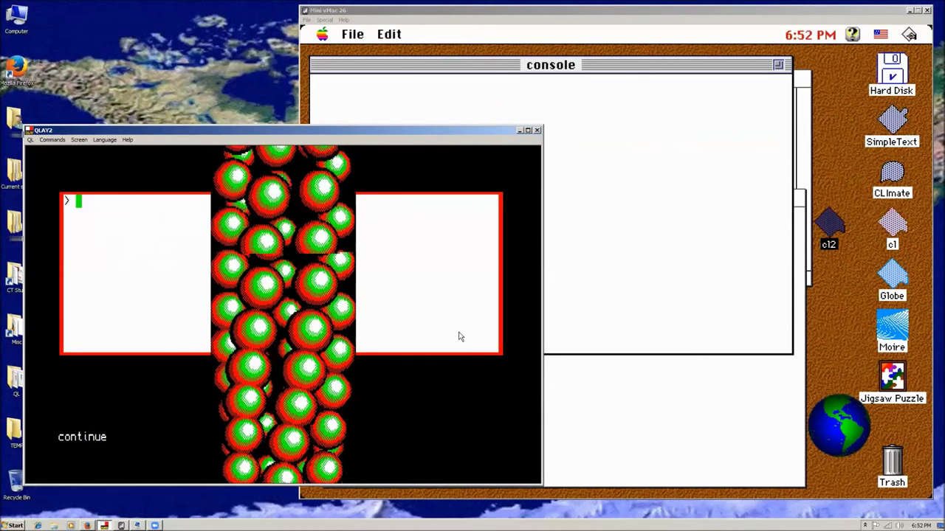
Resize and reposition cl's console in QLAY2 with the command window 150,150,350,10.
type("window")
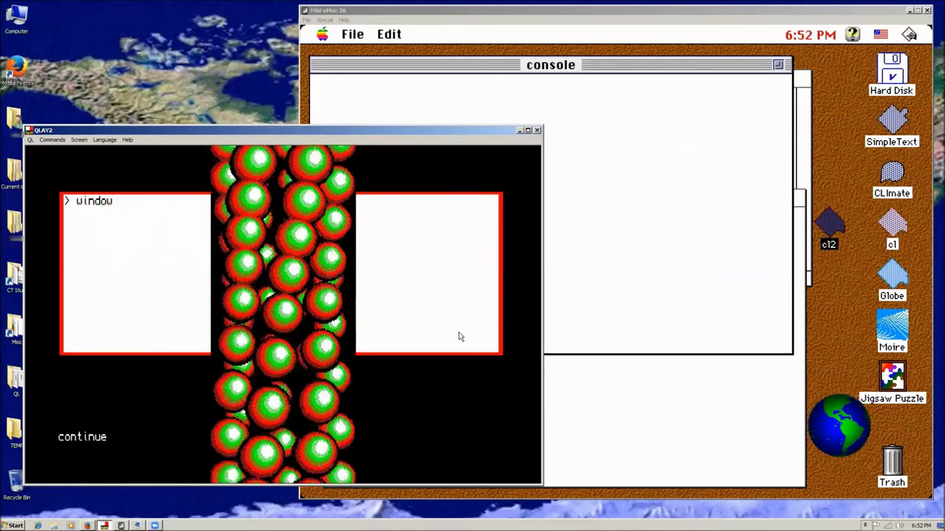
type(" 150,150,")
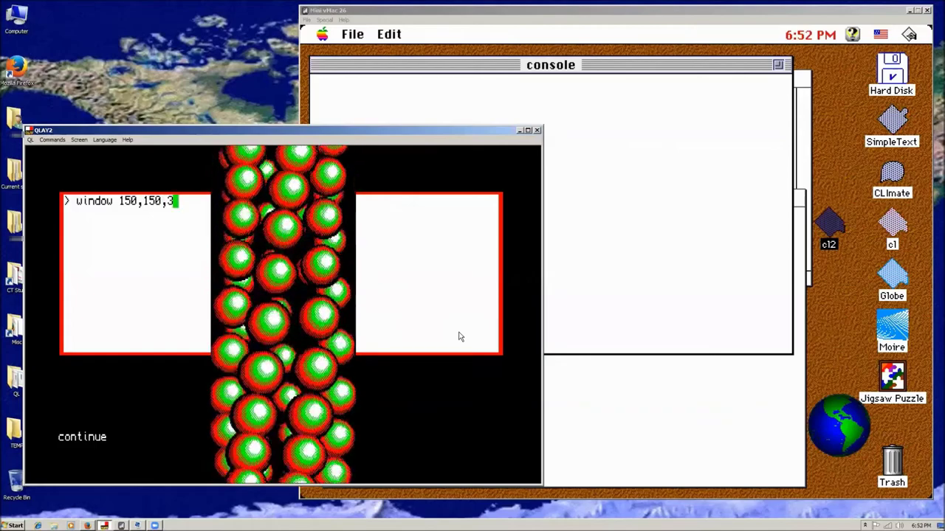
type("340")
key("BackSpace")
key("BackSpace")
type("50,10")
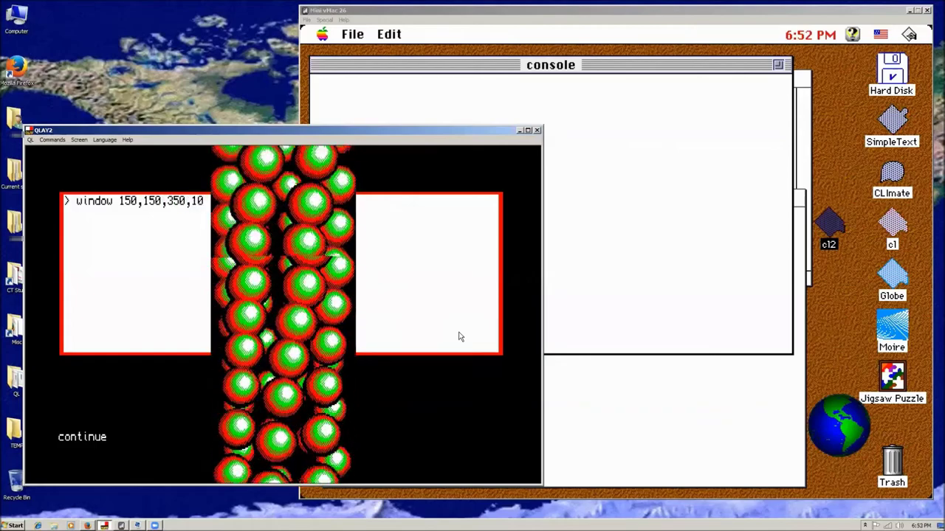
key("Return")
Switch input to QL BASIC and try to resume its program with continue, followed by goto 240.
key("ctrl+space")
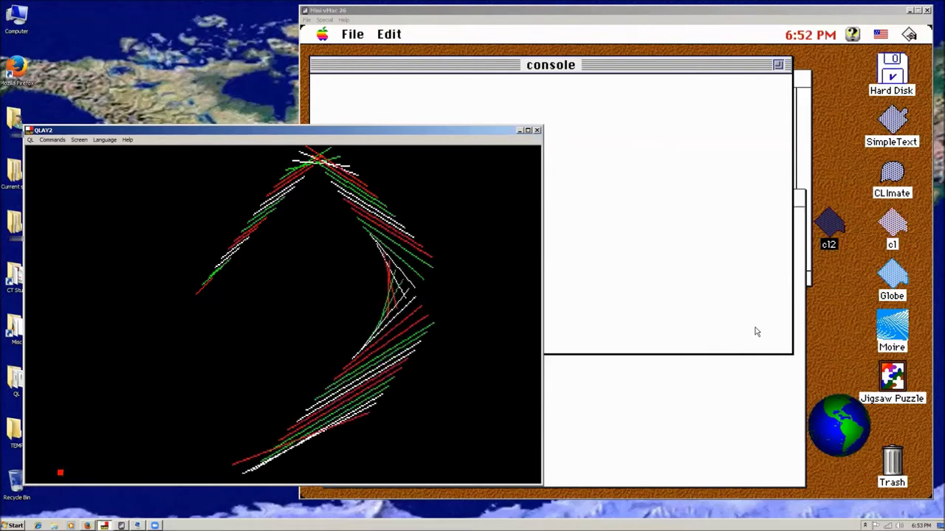
type("tinue")
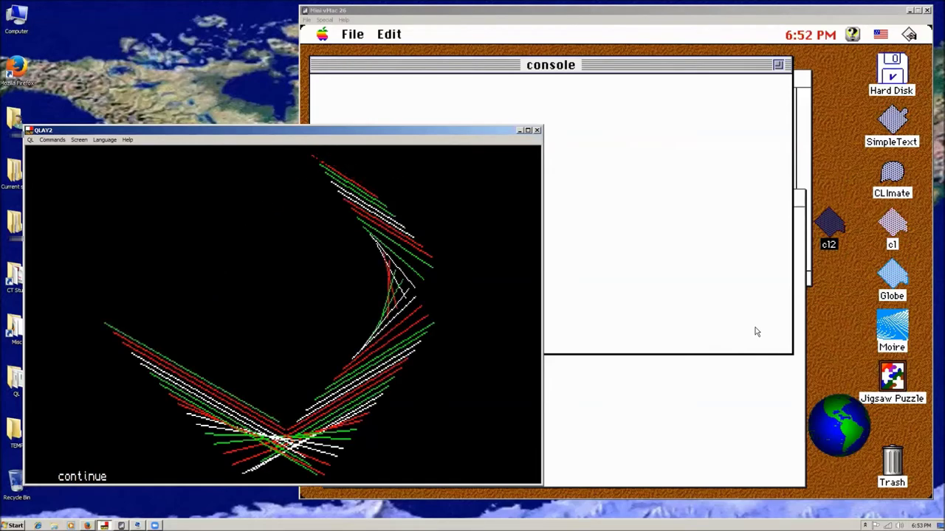
key("Return")
type("goto 2")
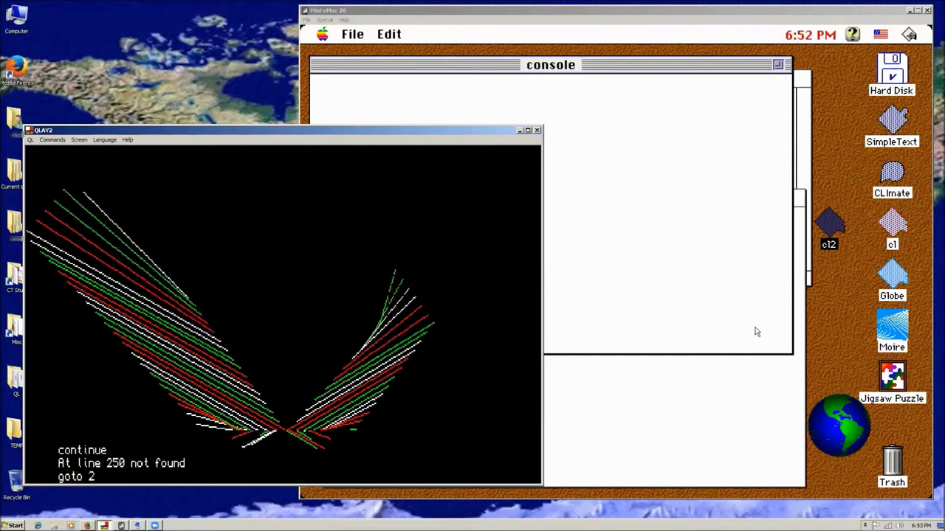
type("30")
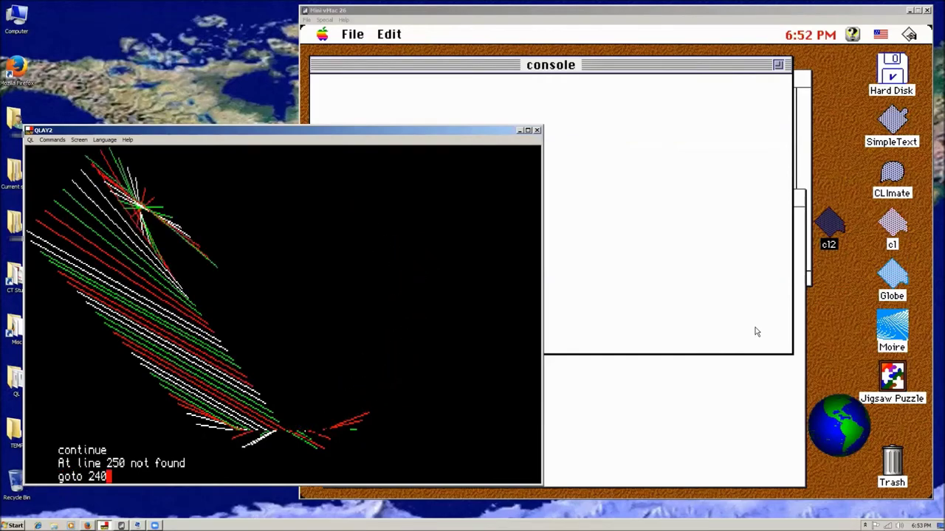
key("Return")
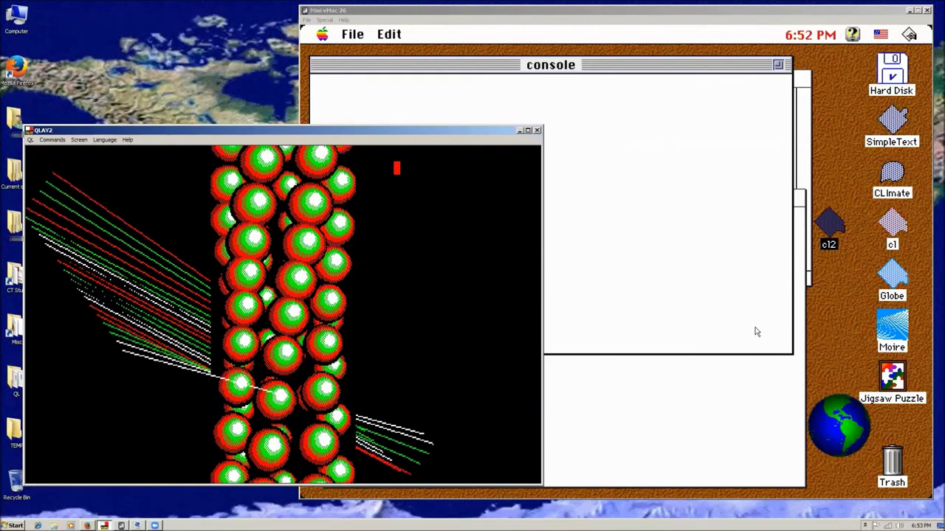
Enter run in the new cl console before adding any program lines.
type("un")
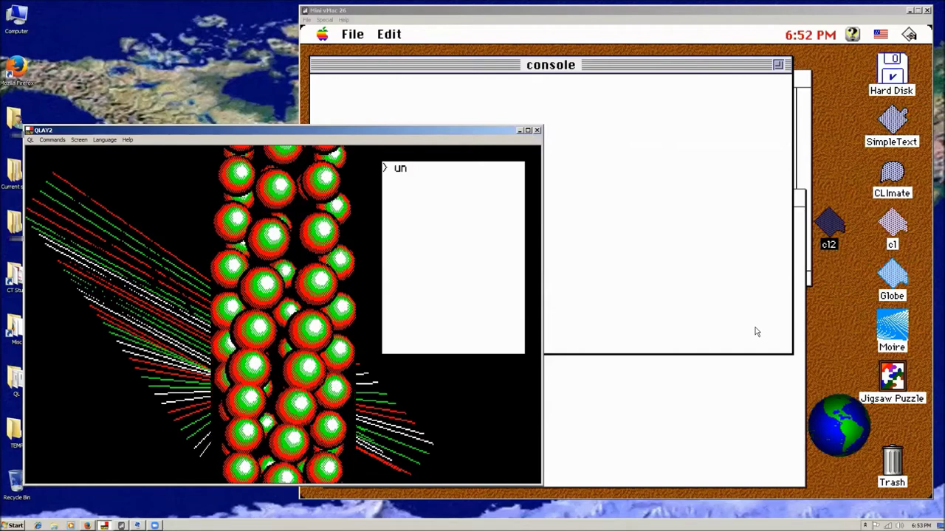
key("Return")
type("run")
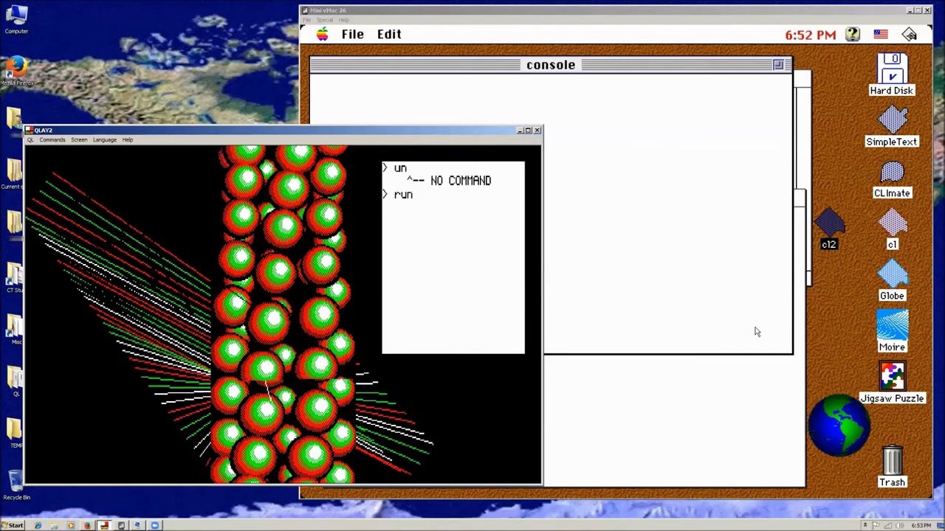
key("Return")
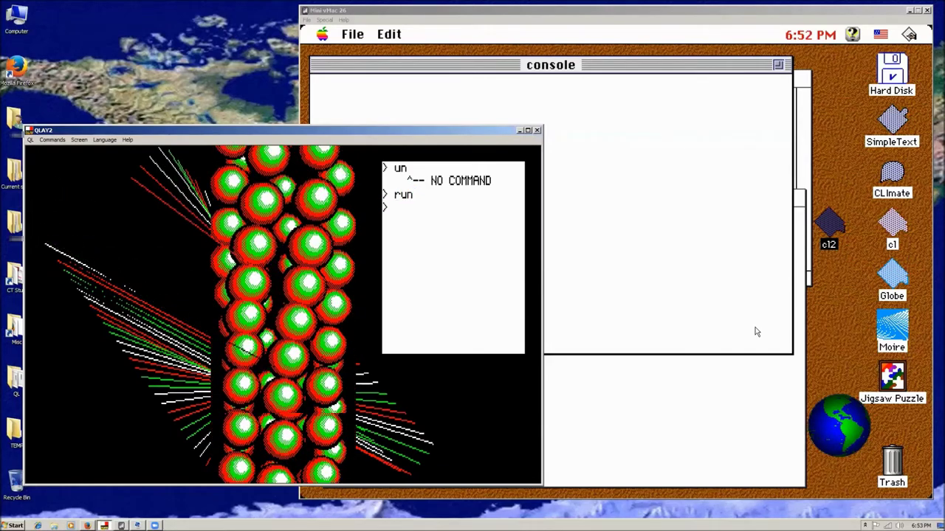
Enter program line 10 in QLAY2's cl console as print "Hello"; with the trailing semicolon.
type("10 fo")
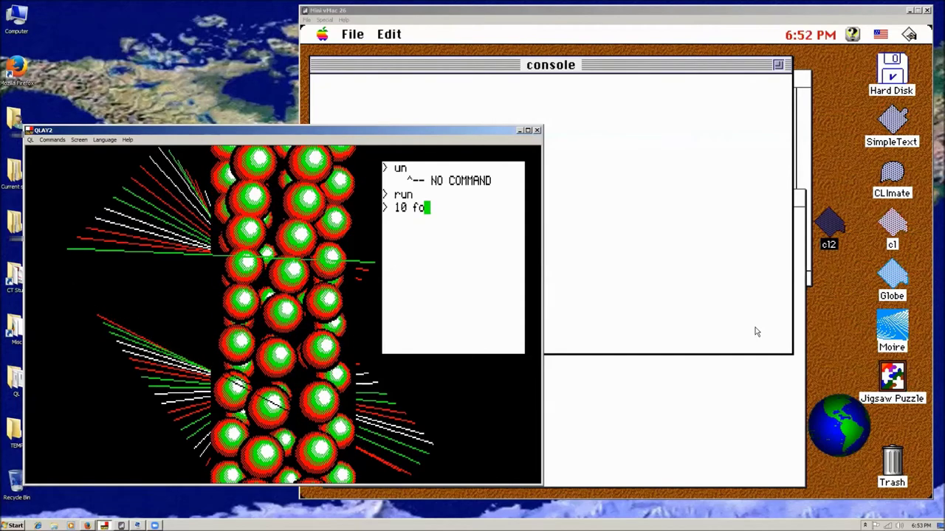
key("BackSpace")
key("BackSpace")
type("print \"h")
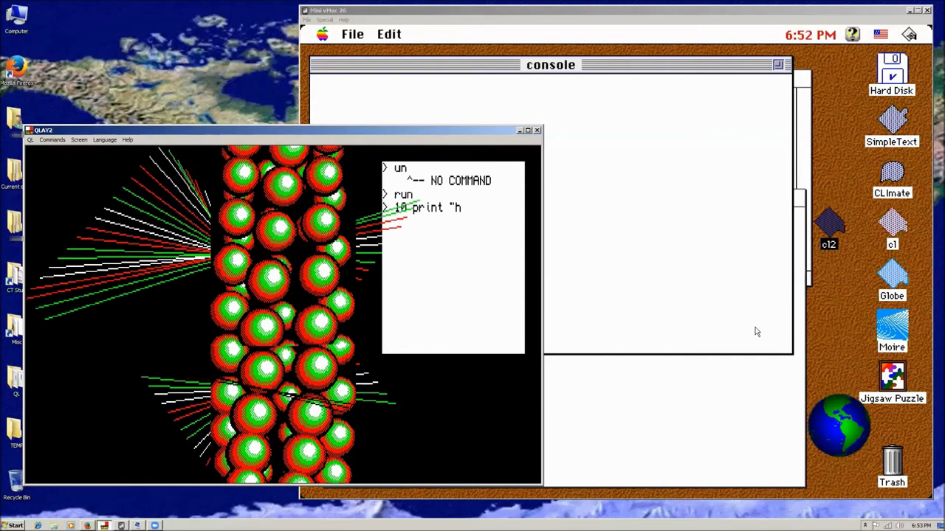
type("ello")
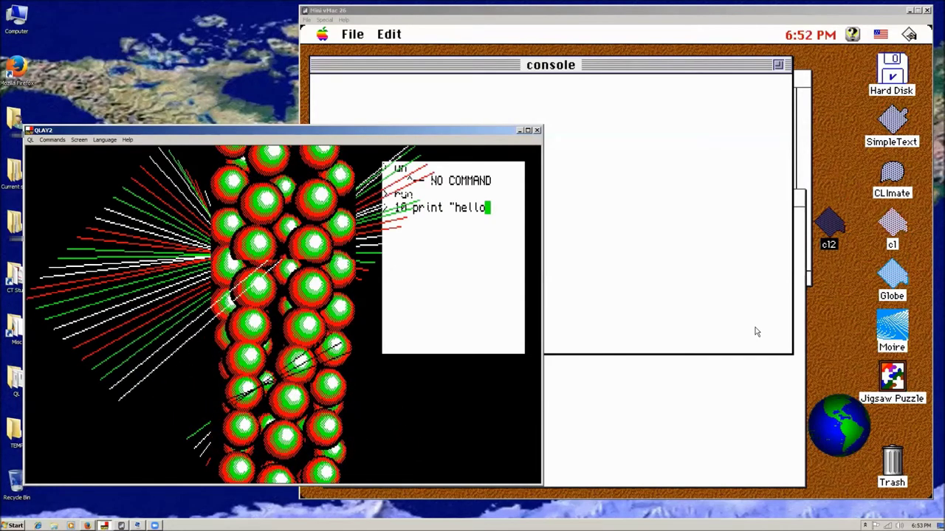
key("BackSpace")
key("BackSpace")
key("BackSpace")
key("BackSpace")
key("BackSpace")
type("H")
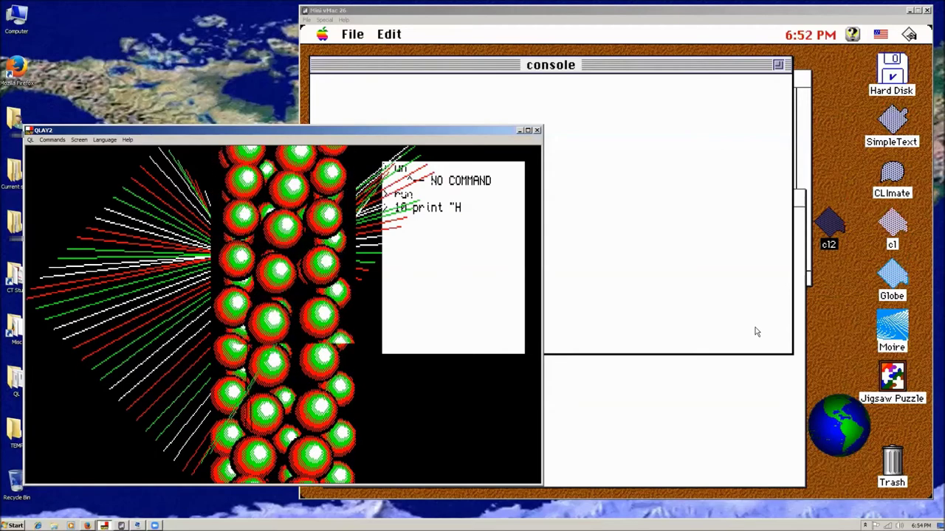
type("ello\";")
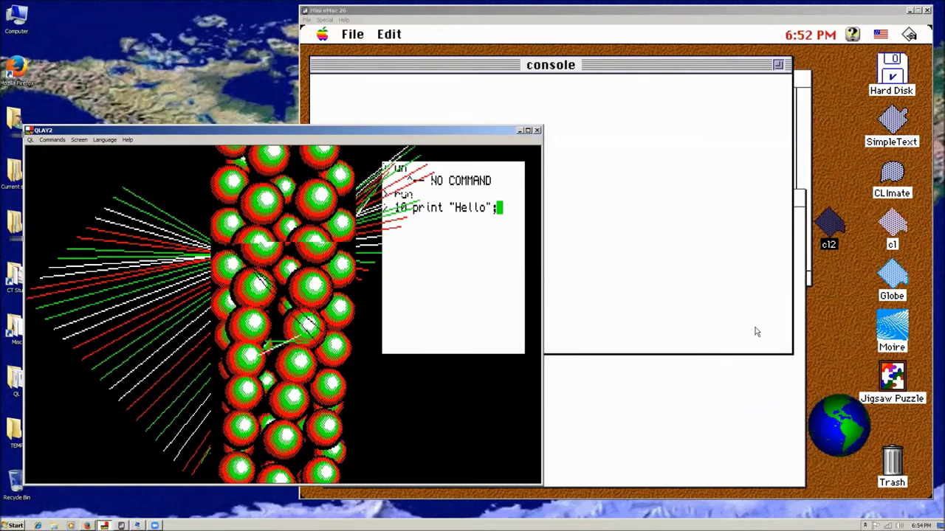
key("Return")
Add program line 20 as goto 10 and run the endless Hello loop.
type("20 go")
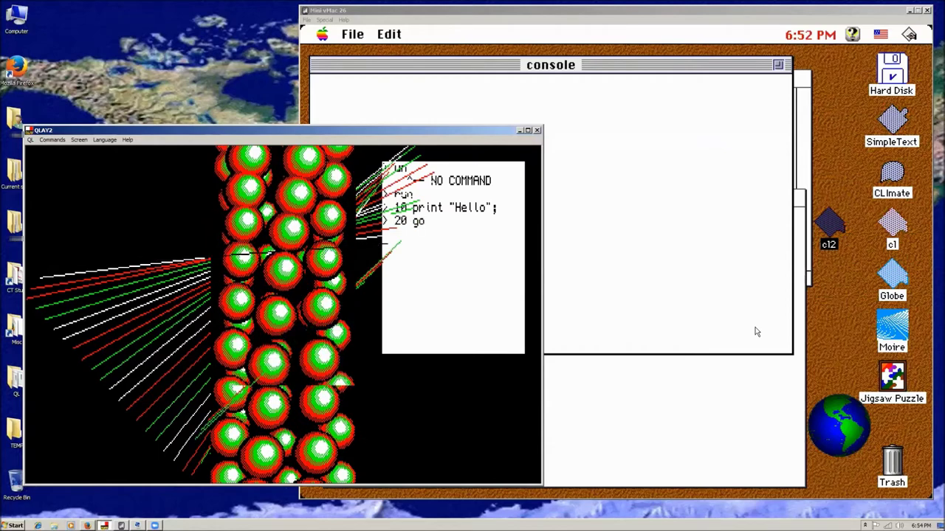
type("to 10")
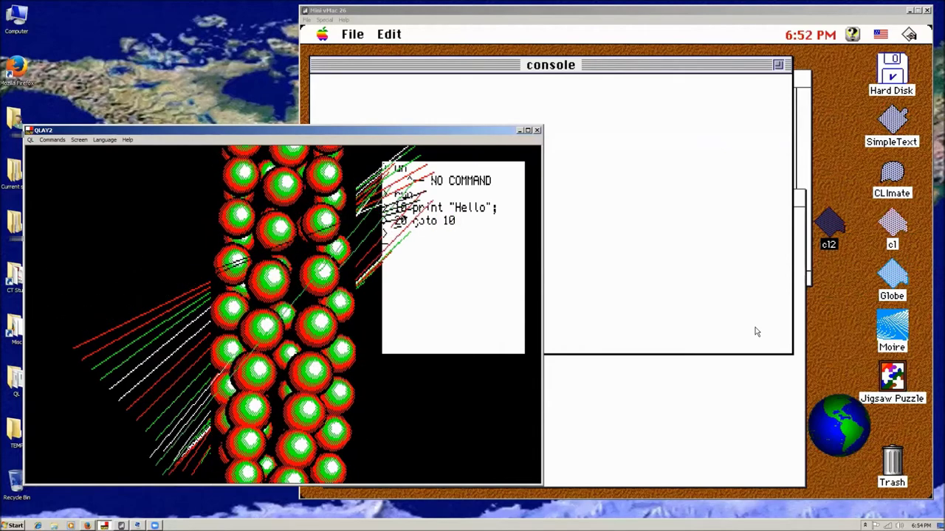
key("Return")
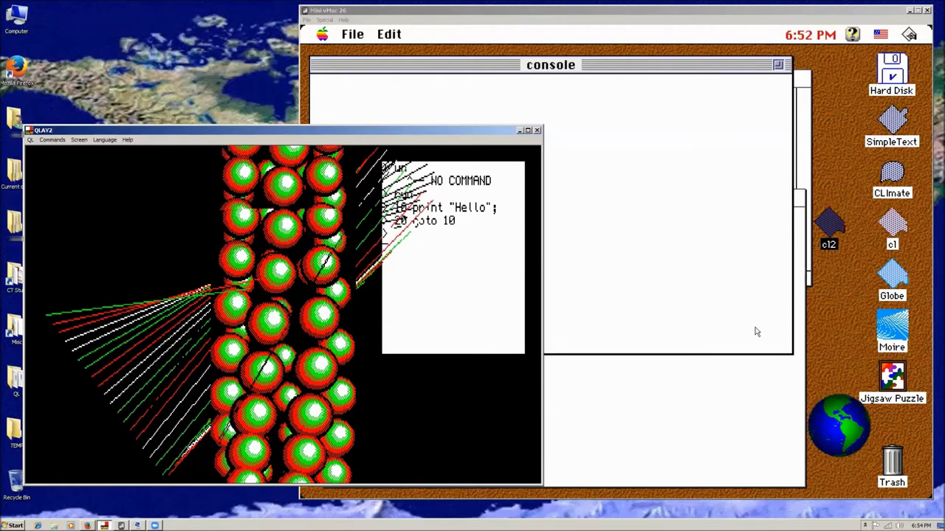
type("run")
key("Return")
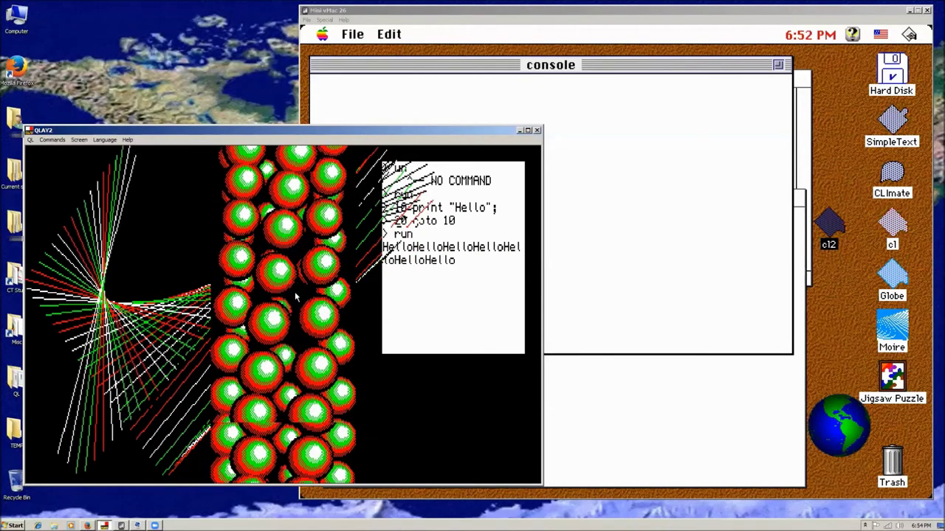
Switch to Mini vMac, shift the front cl console down and right, and return to QLAY2.
left_click(620, 312)
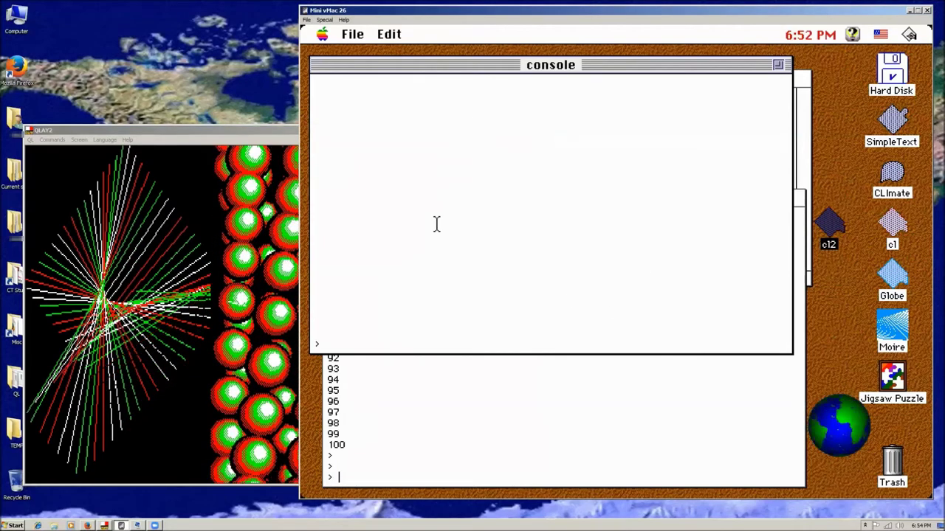
left_click_drag(418, 67, 467, 104)
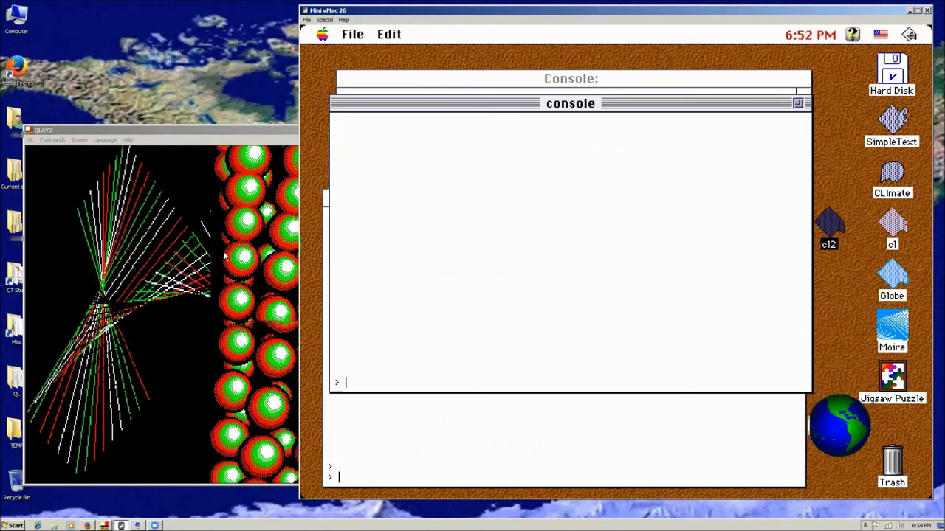
left_click(297, 141)
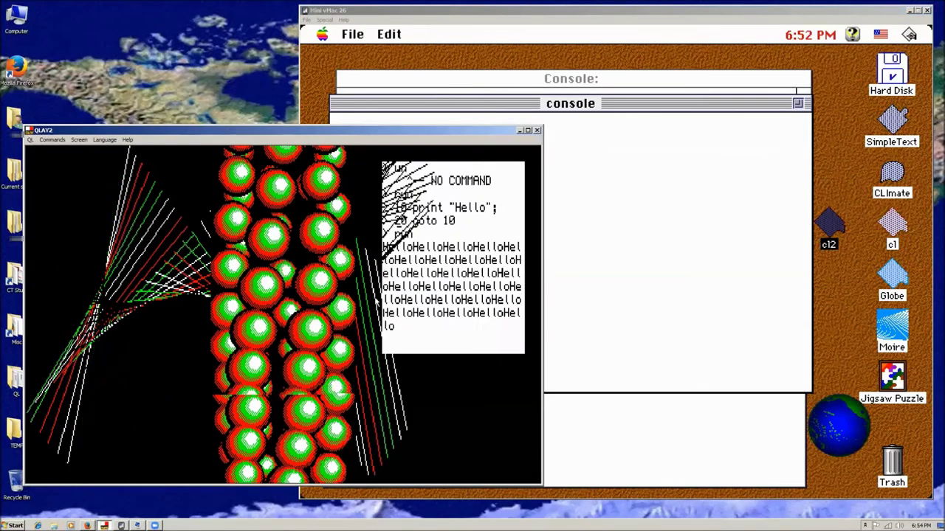
Switch back to Mini vMac and quit both cl consoles with the quit command, closing each window.
left_click(637, 227)
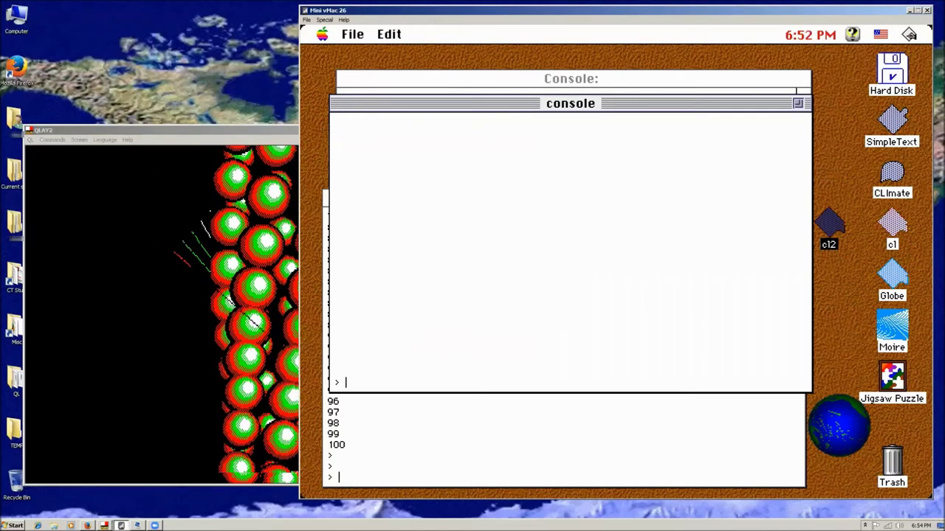
type("quit")
key("Return")
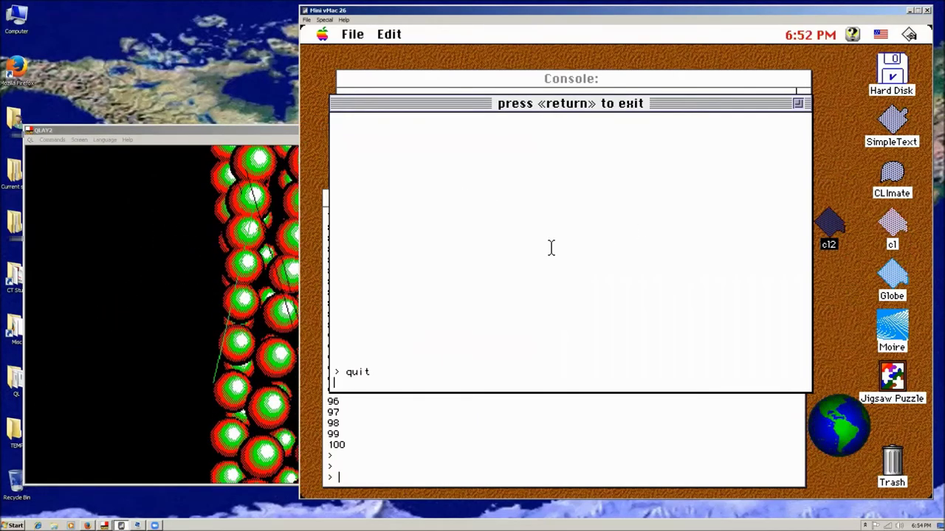
key("Return")
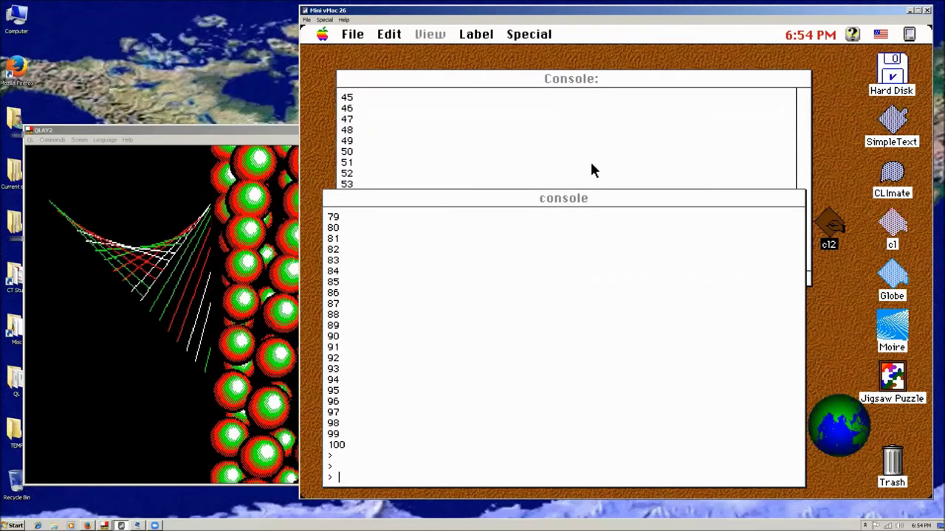
left_click(753, 306)
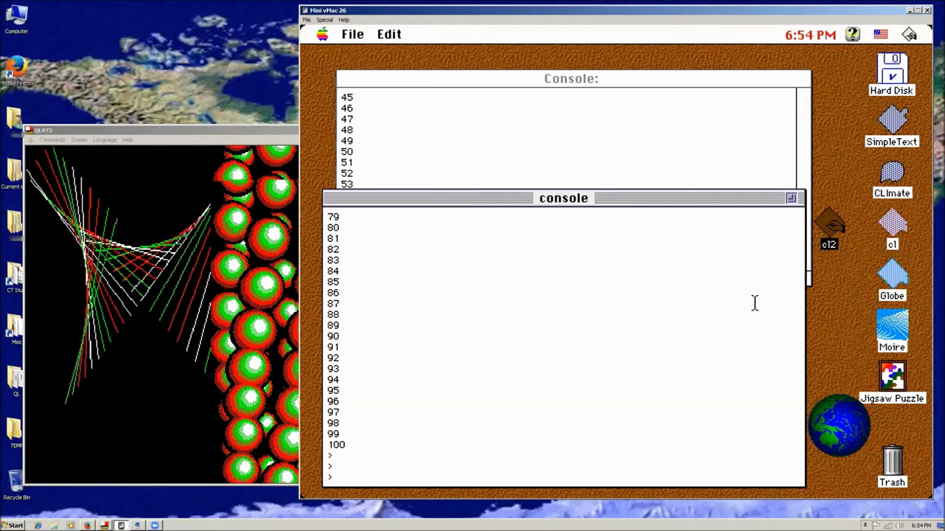
key("Return")
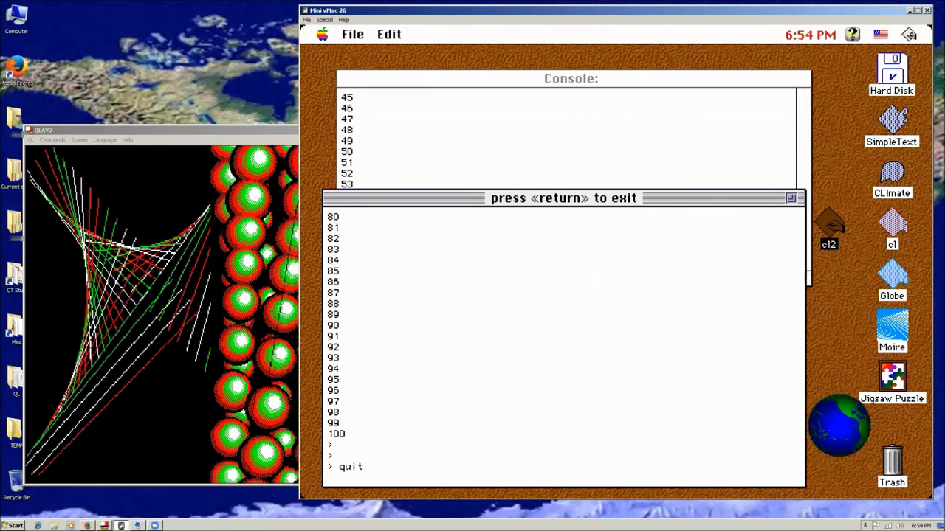
key("Return")
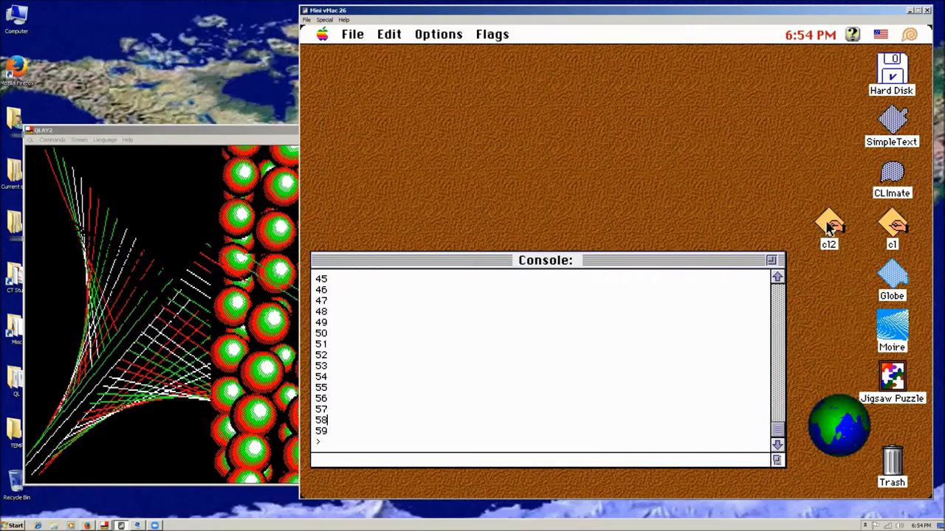
Discard the cl2 desktop copy in the Trash.
left_click_drag(828, 229, 892, 468)
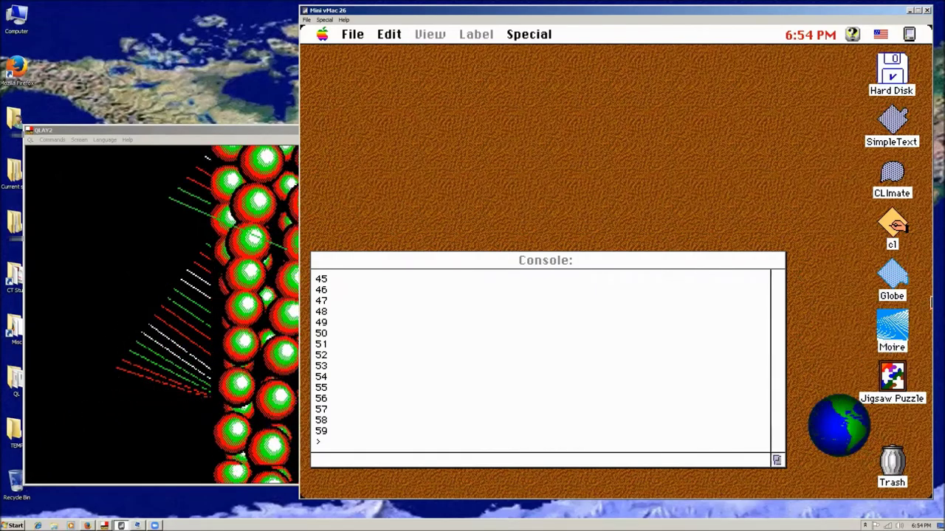
Open Moire from the Mac desktop, and bring first Globe and then CLImate's console to the front.
double_click(895, 323)
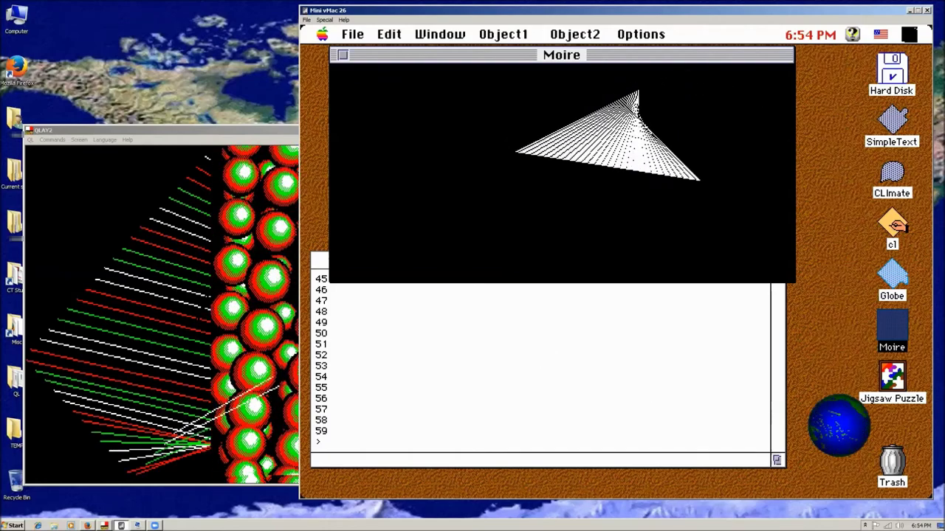
left_click(836, 436)
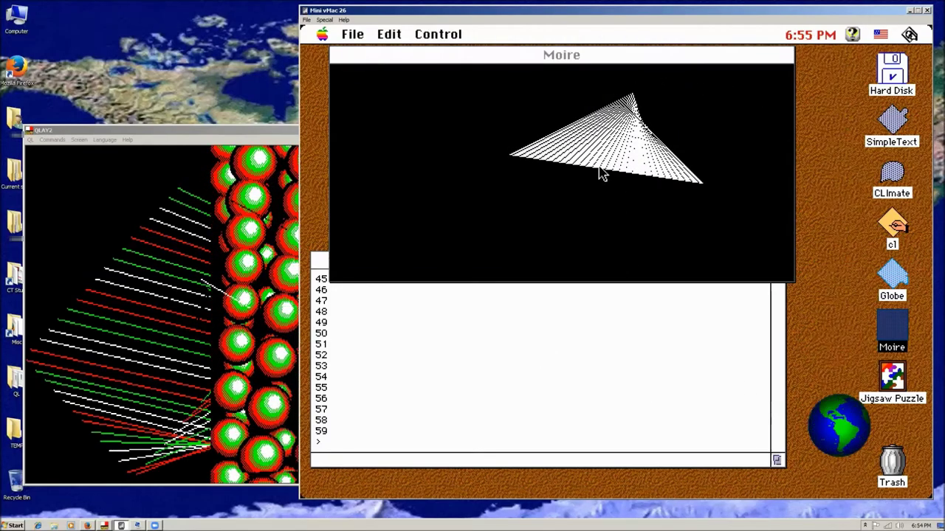
left_click(527, 341)
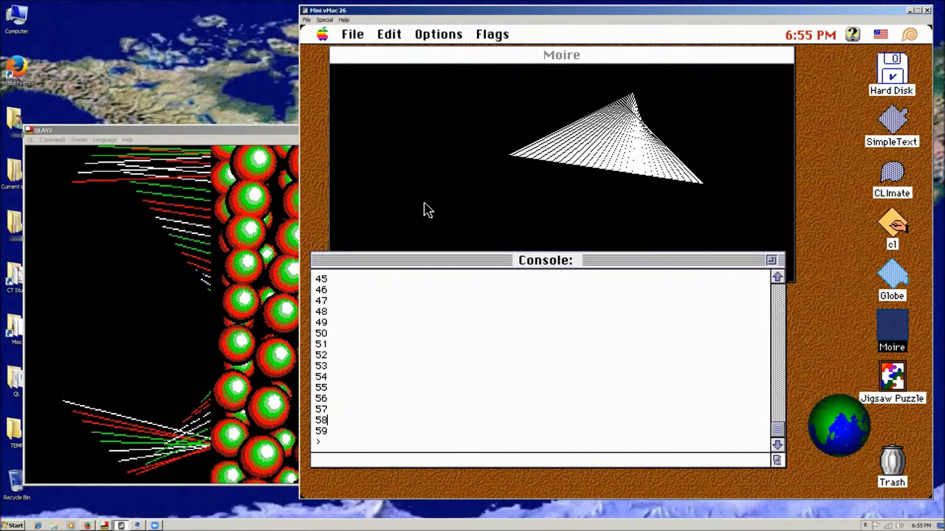
Bring Moire and then CLImate's console to the front, and start the counting program with the run command.
left_click(448, 194)
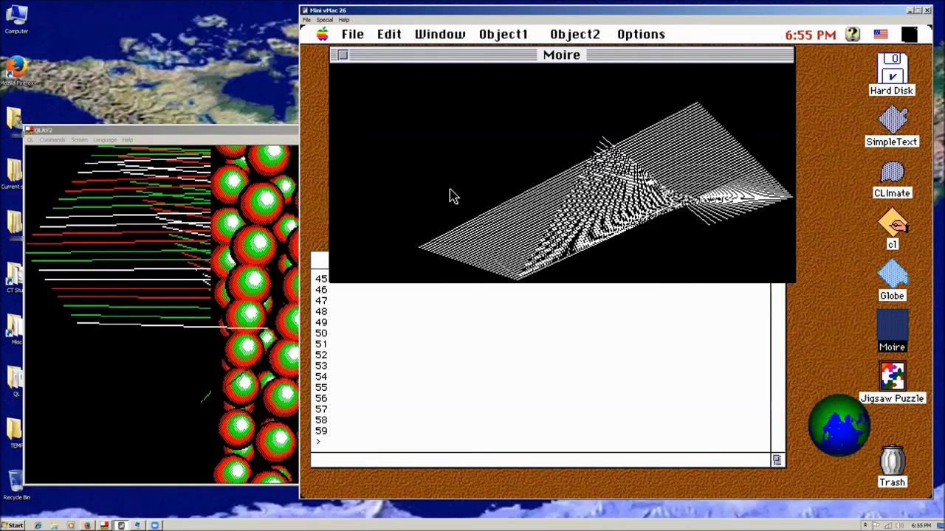
left_click(476, 324)
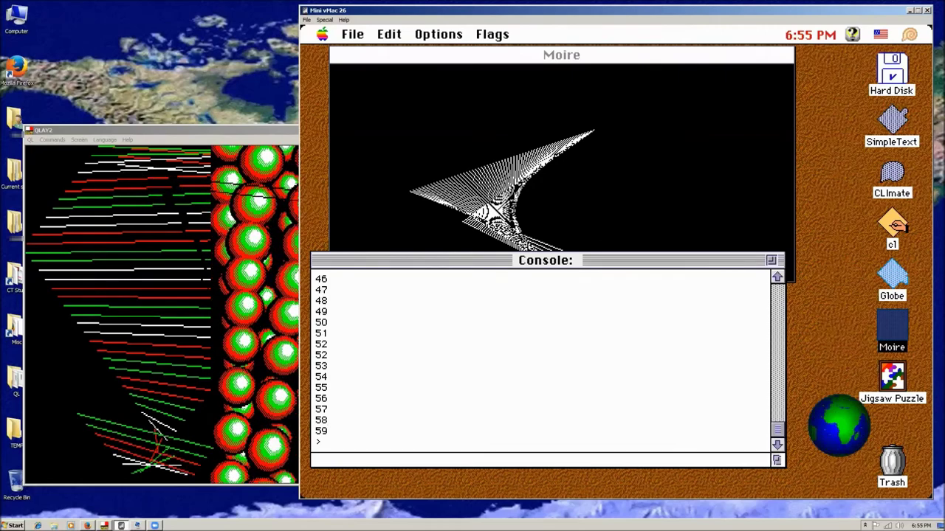
type("run")
key("Return")
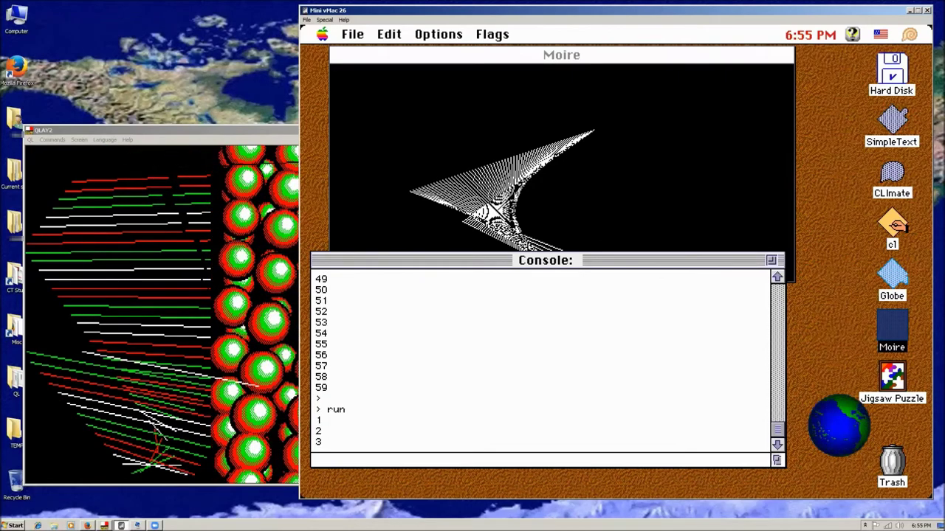
Switch focus between Moire and CLImate's console during the count, bring Globe forward, and return to Moire.
left_click(527, 214)
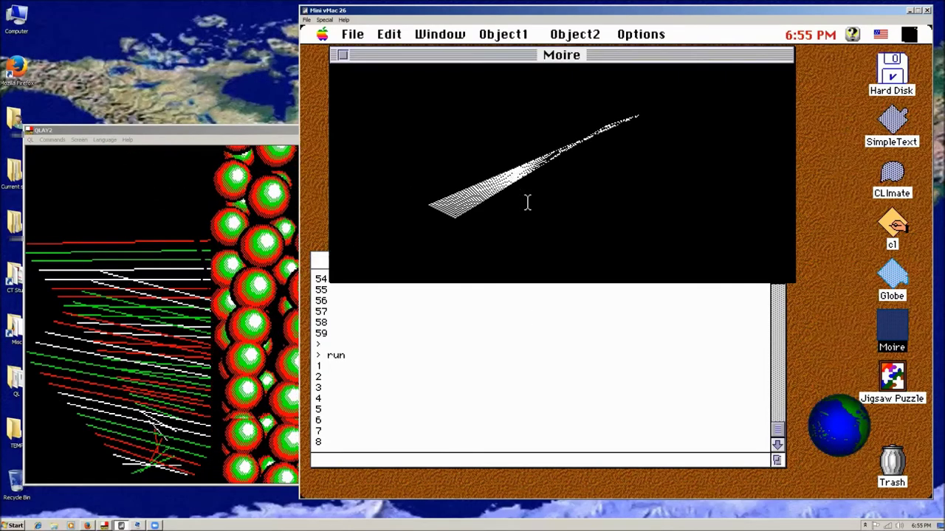
left_click(533, 315)
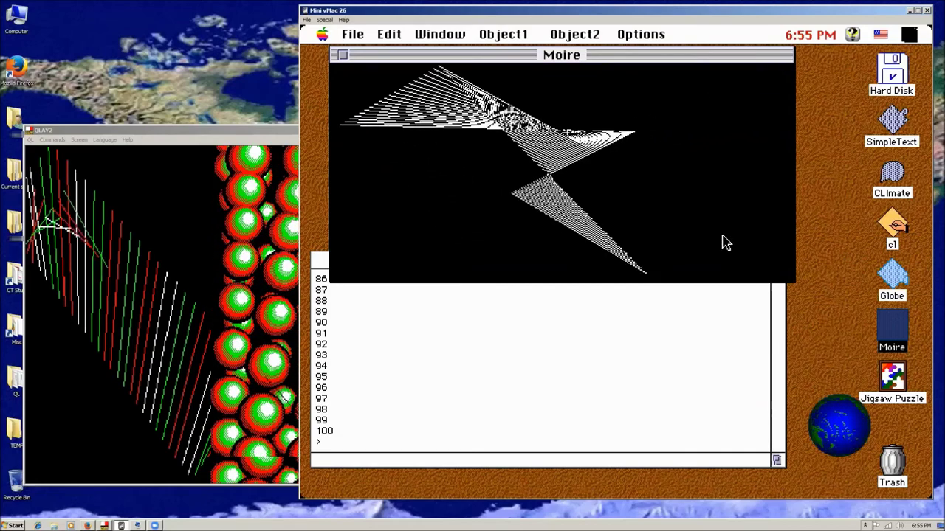
left_click(825, 454)
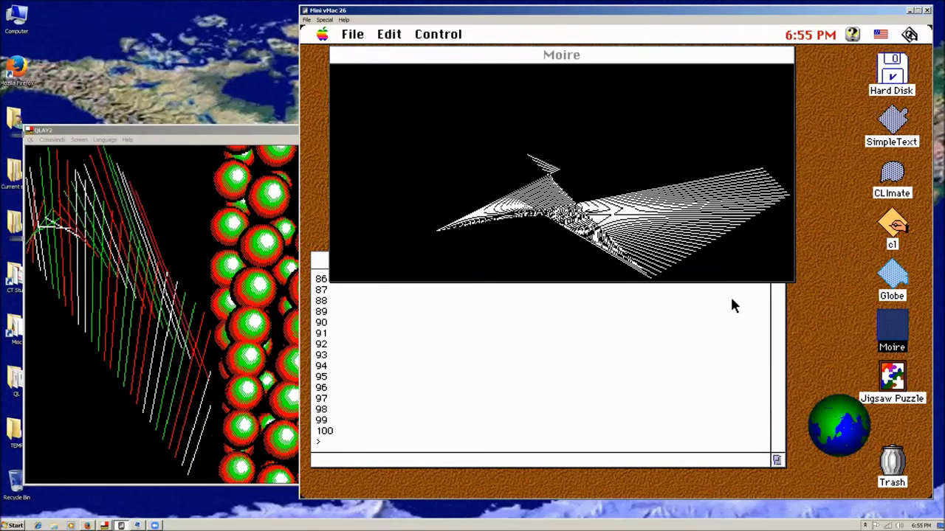
left_click(715, 260)
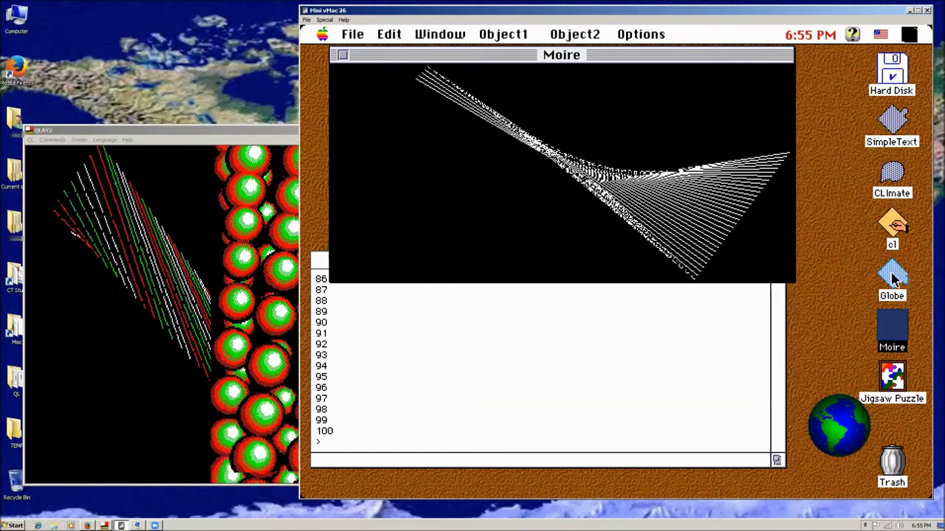
Duplicate the Moire application on the Mac desktop and open the copy alongside the original.
left_click(889, 323)
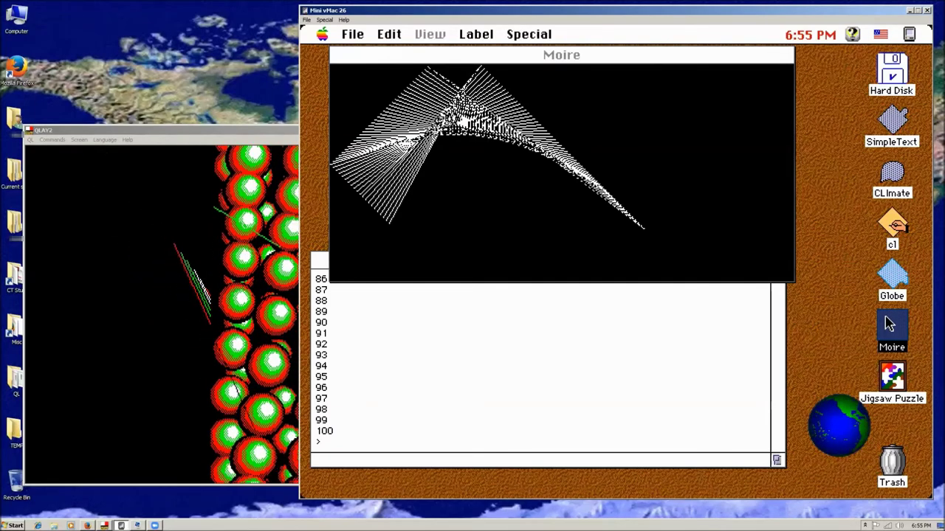
double_click(888, 323)
left_click_drag(352, 34, 395, 164)
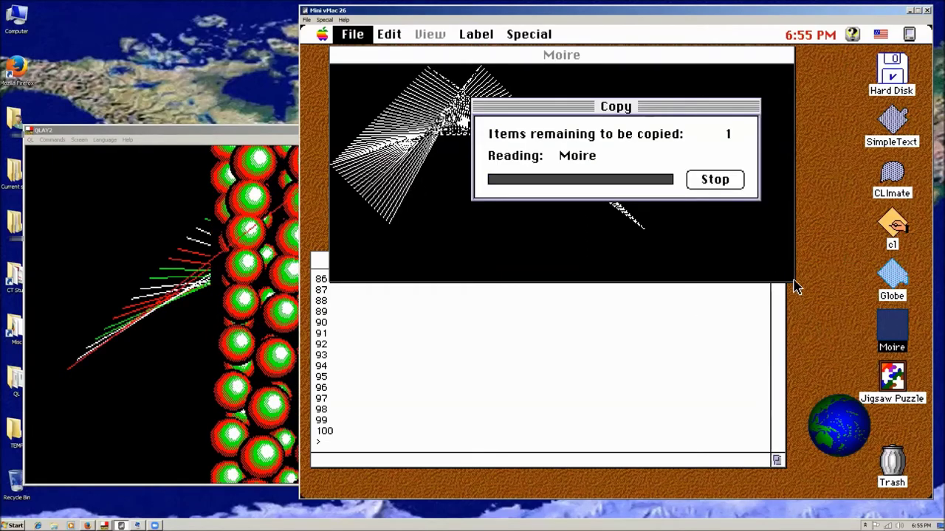
double_click(909, 344)
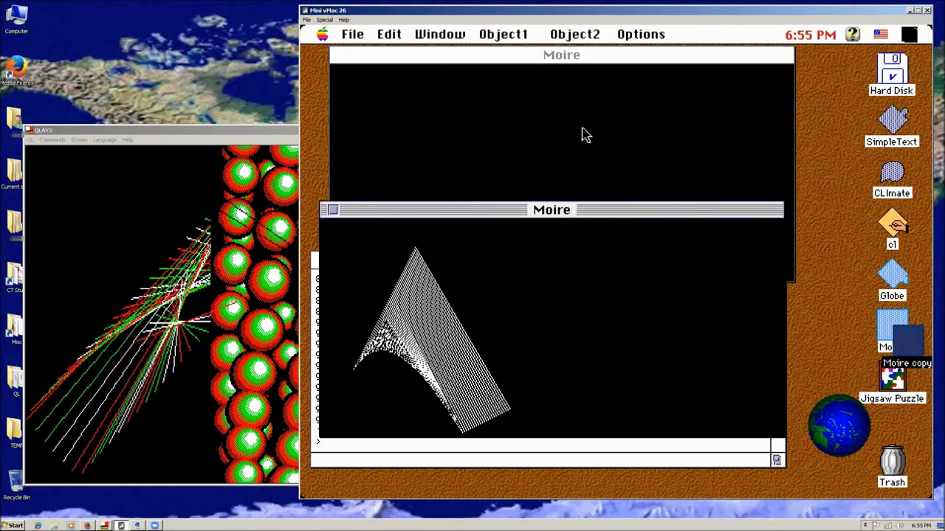
Alternate focus between the two Moire windows, ending with the original one in front.
left_click(583, 135)
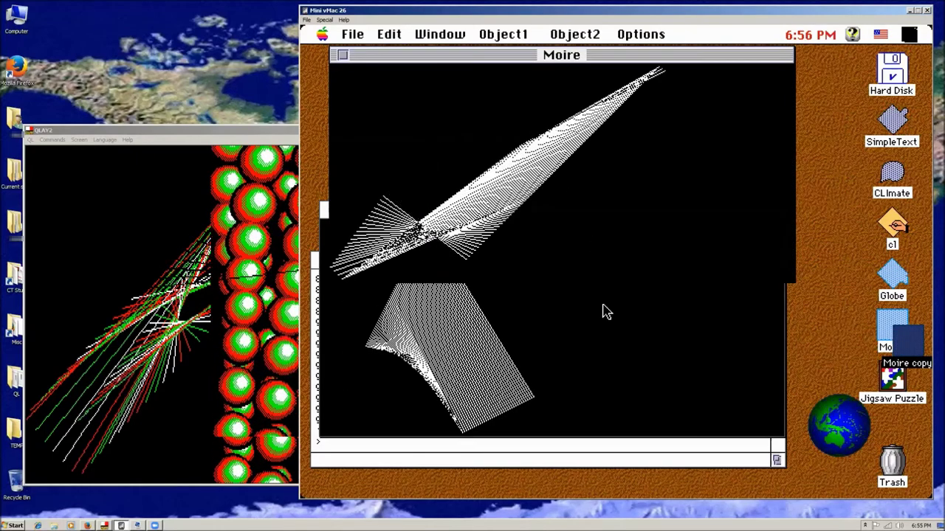
left_click(607, 333)
left_click(624, 140)
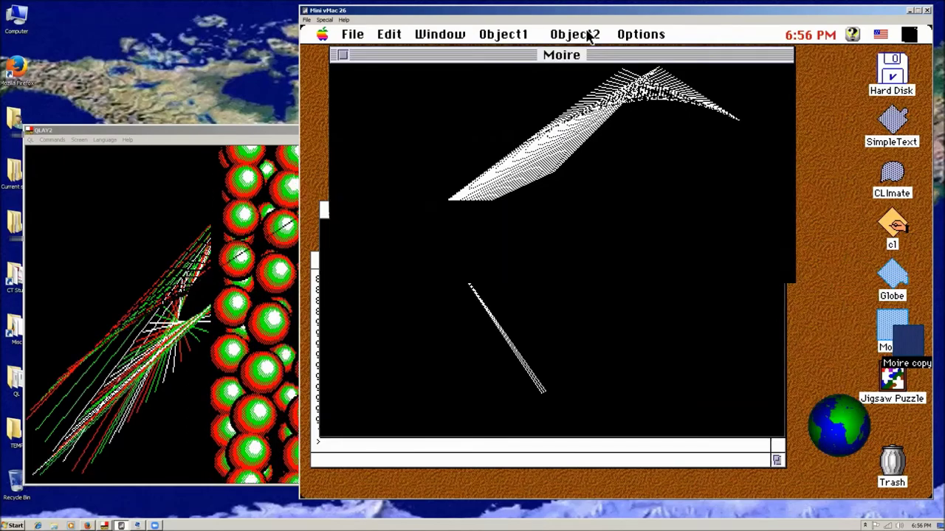
left_click_drag(588, 38, 580, 71)
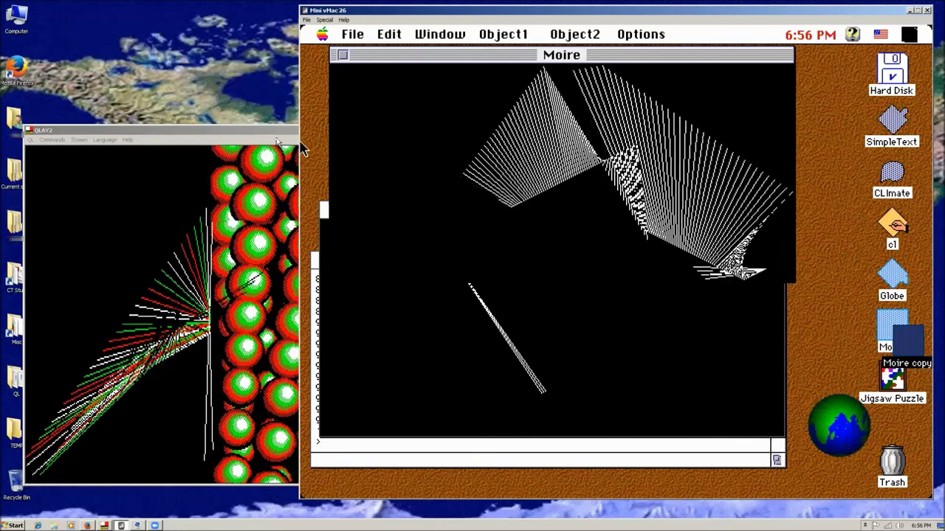
Switch to QLAY2 and end the cl session in its console with the quit command.
left_click_drag(301, 148, 543, 392)
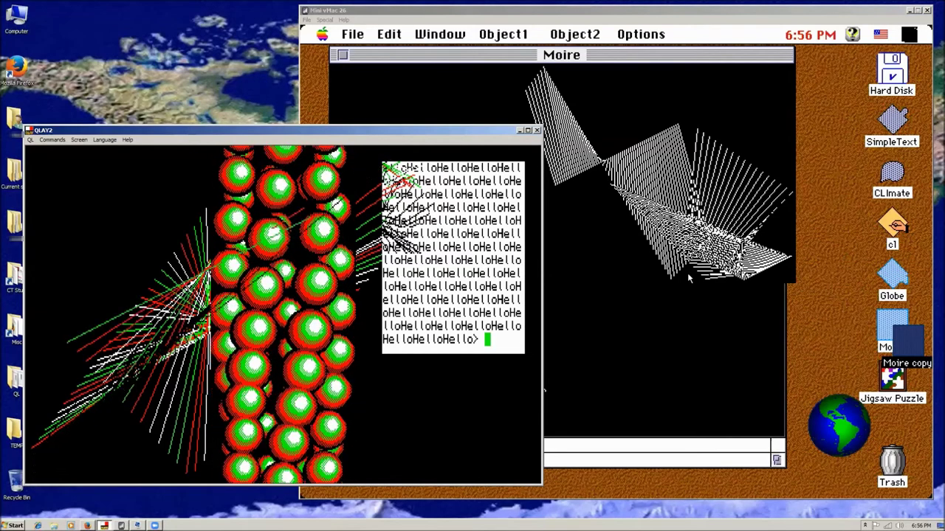
type("quit")
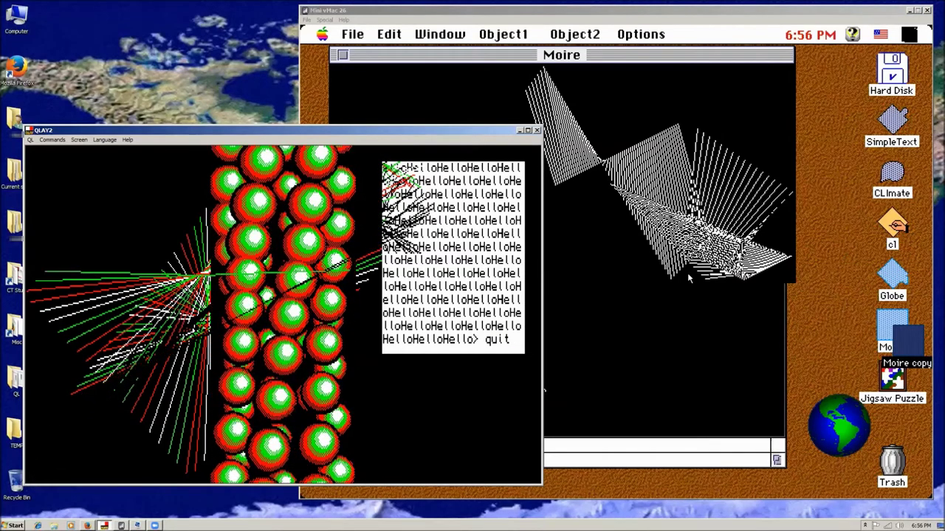
key("Return")
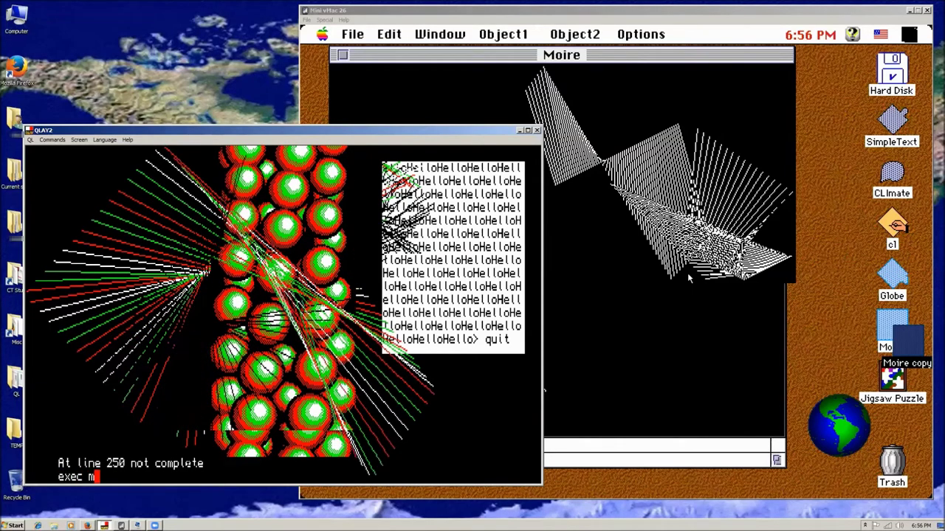
Start the baton program twice with exec mdv2_baton_exe, and resume the BASIC balls program with goto 240.
type("2_bato")
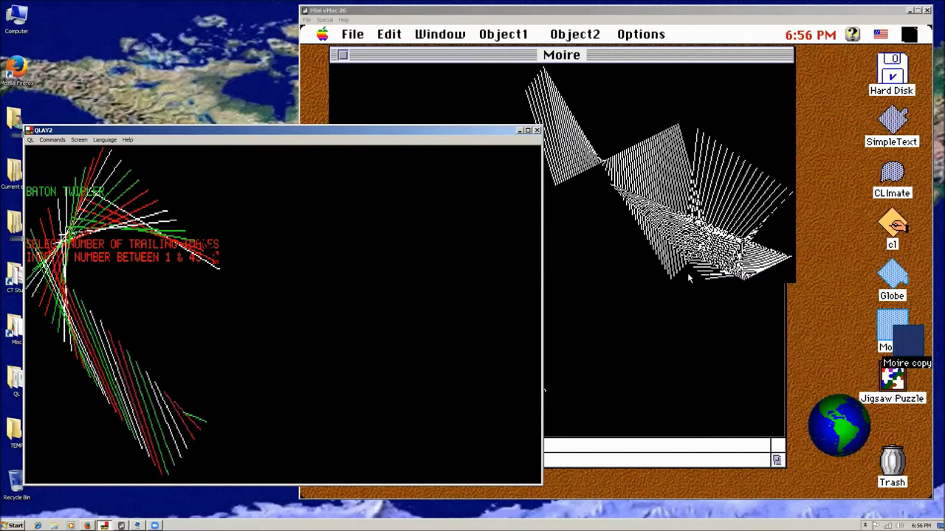
key("Return")
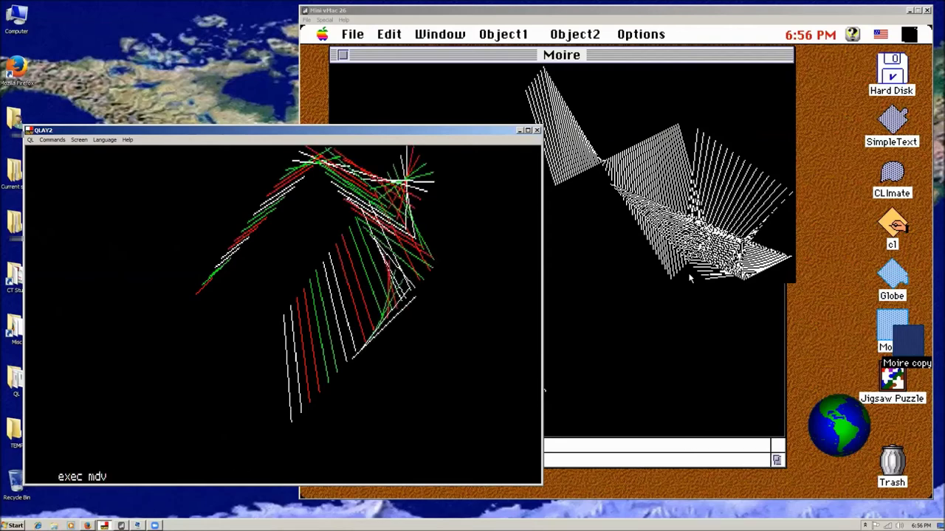
type("exec mdv2_bo")
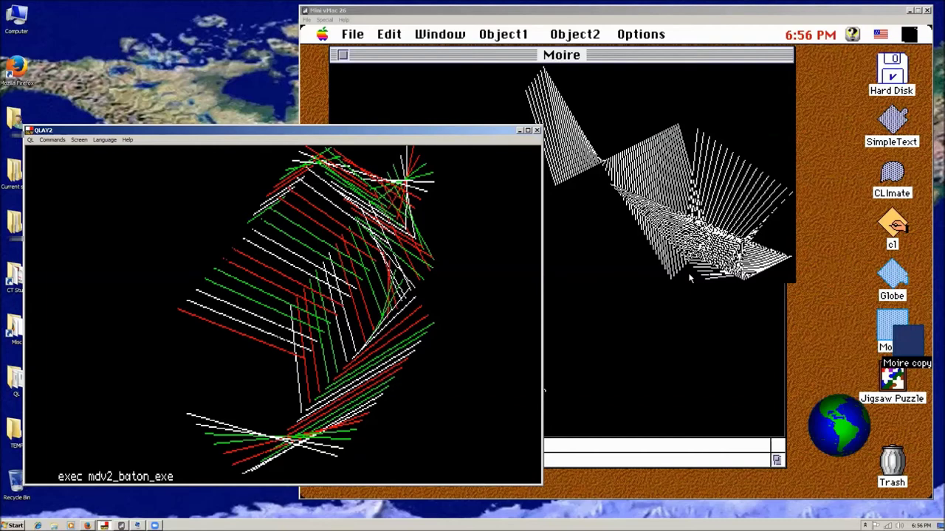
key("Return")
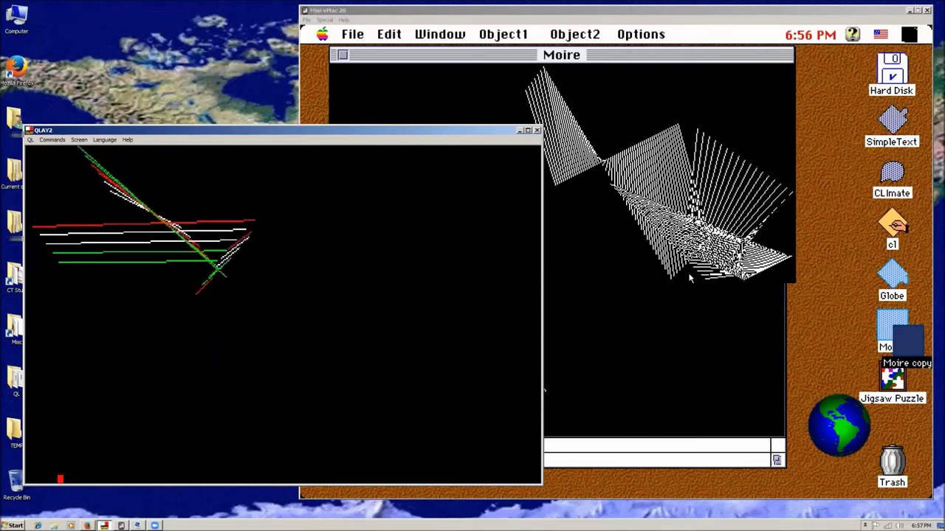
type("goto 240")
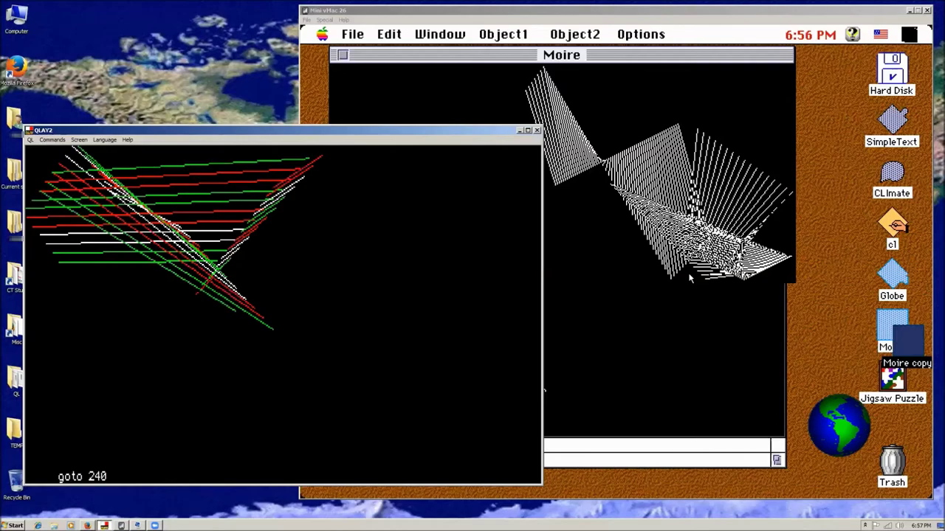
key("Return")
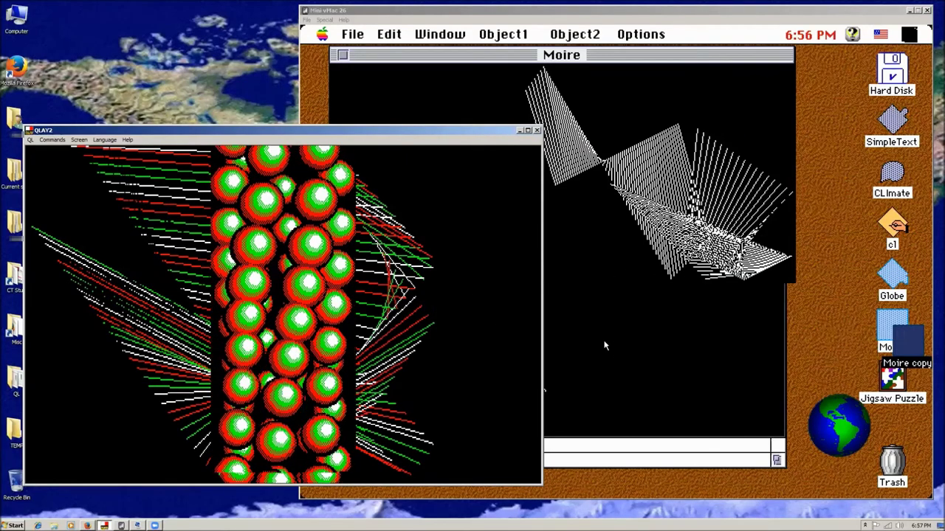
Switch back to Mini vMac, bring the second Moire window to the front and close it.
left_click(624, 318)
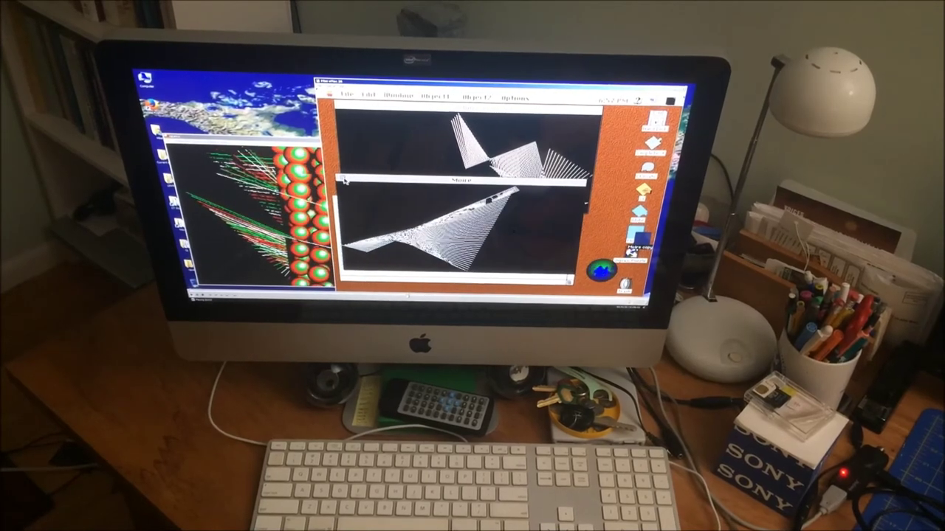
left_click_drag(344, 180, 335, 113)
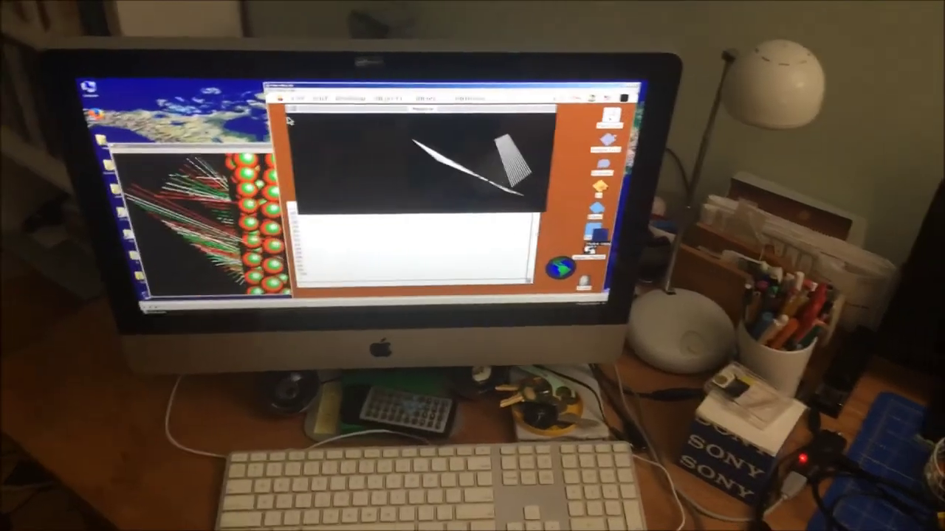